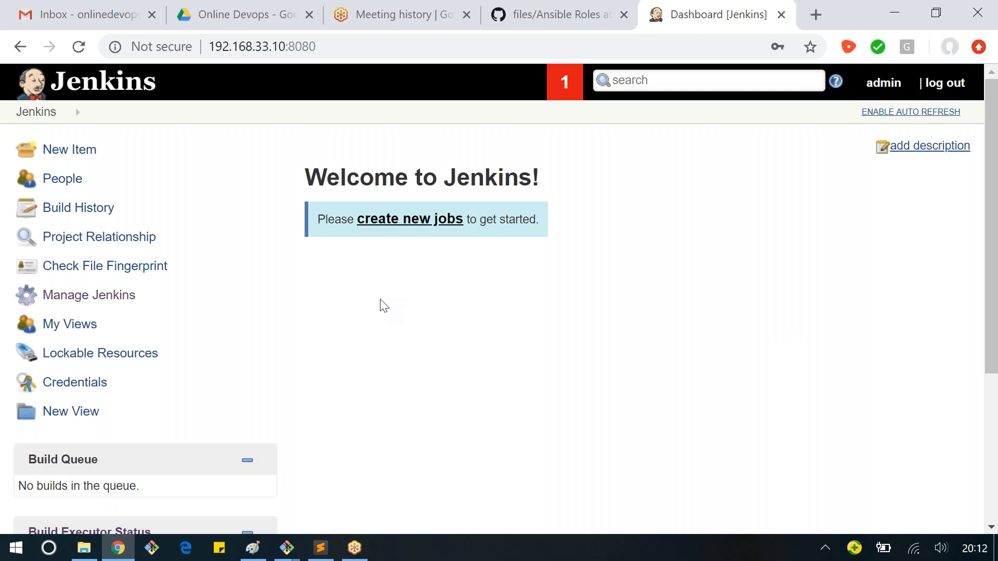
Step: Check the build queue and the executor status of the master and Slave nodes on the Jenkins dashboard
{"action": "scroll", "coordinate": [384, 306], "scroll_direction": "down", "scroll_amount": 1}
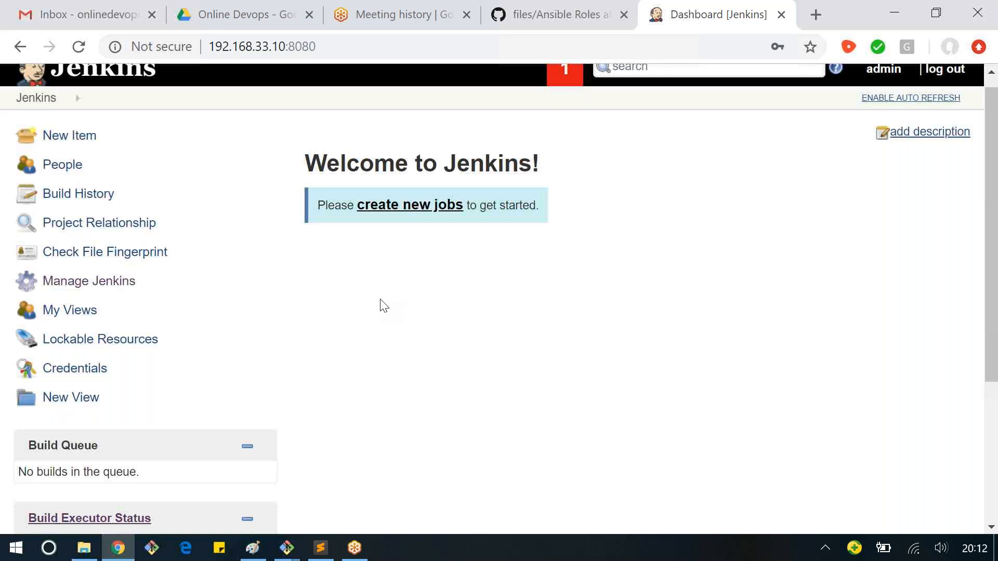
{"action": "scroll", "coordinate": [383, 306], "scroll_direction": "down", "scroll_amount": 4}
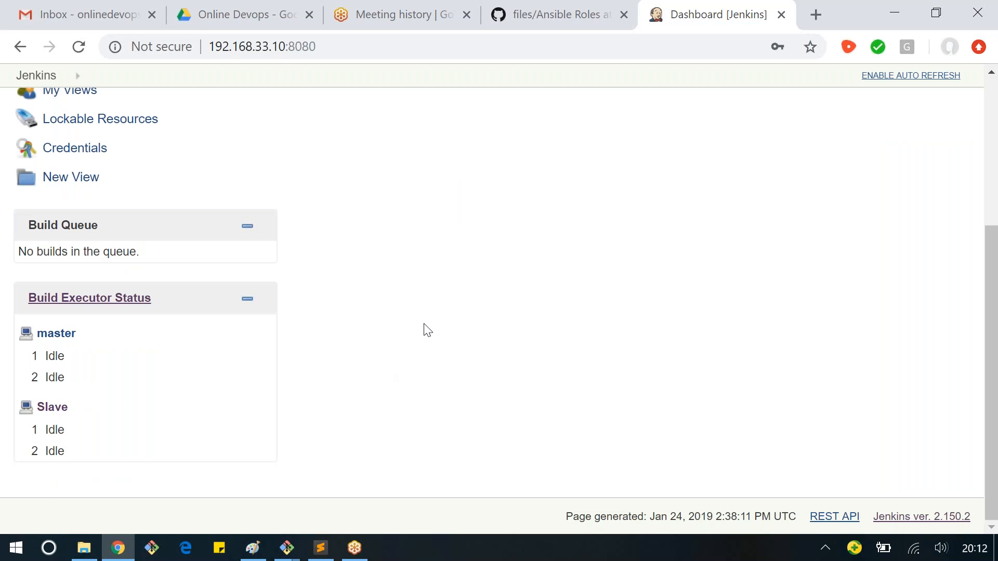
{"action": "scroll", "coordinate": [427, 330], "scroll_direction": "up", "scroll_amount": 1}
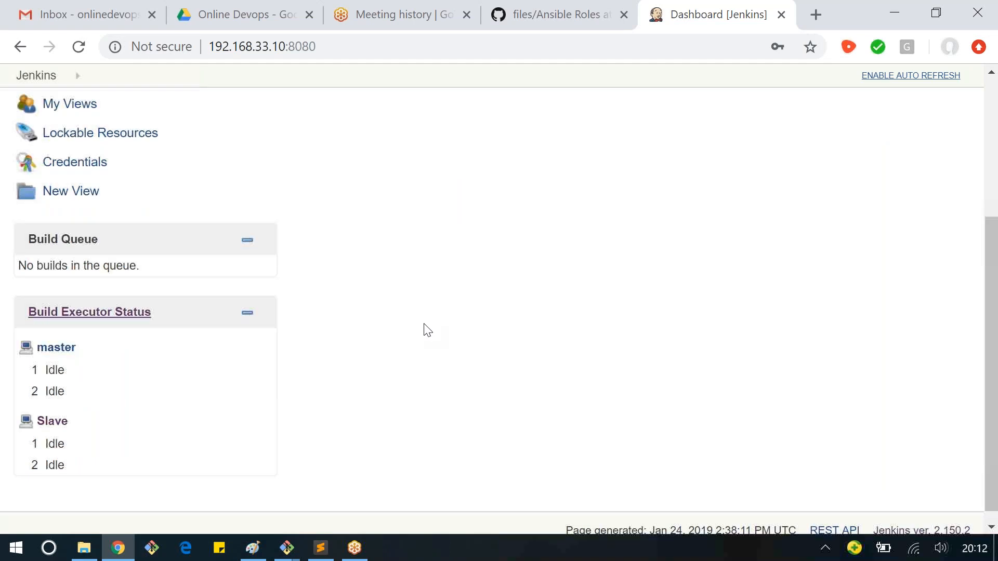
{"action": "scroll", "coordinate": [423, 343], "scroll_direction": "up", "scroll_amount": 4}
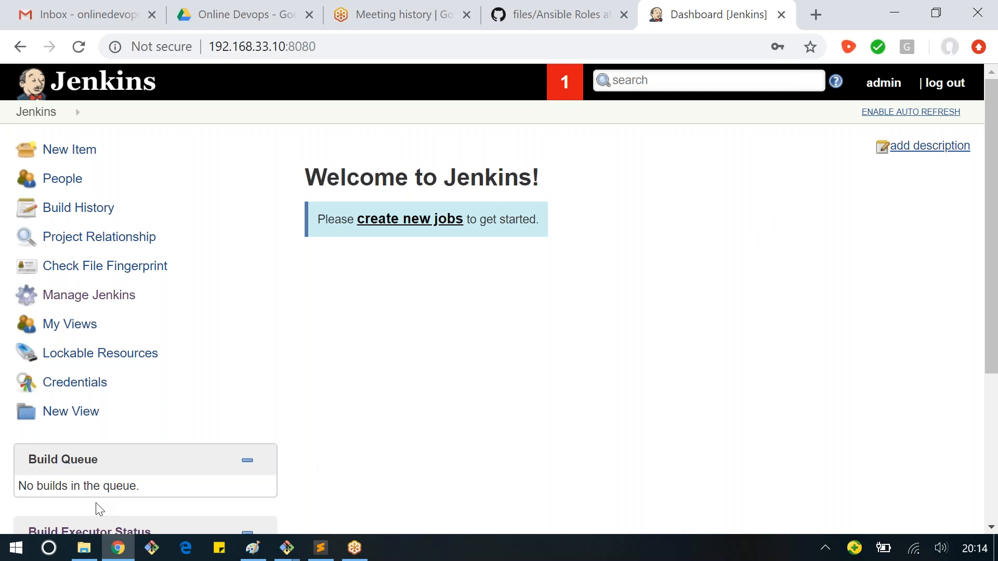
Step: Review the Activities of Jenkins slide in 8.0 DevOps - Jenkins.pptx in PowerPoint and return to the Jenkins dashboard in Chrome
{"action": "mouse_move", "coordinate": [88, 554]}
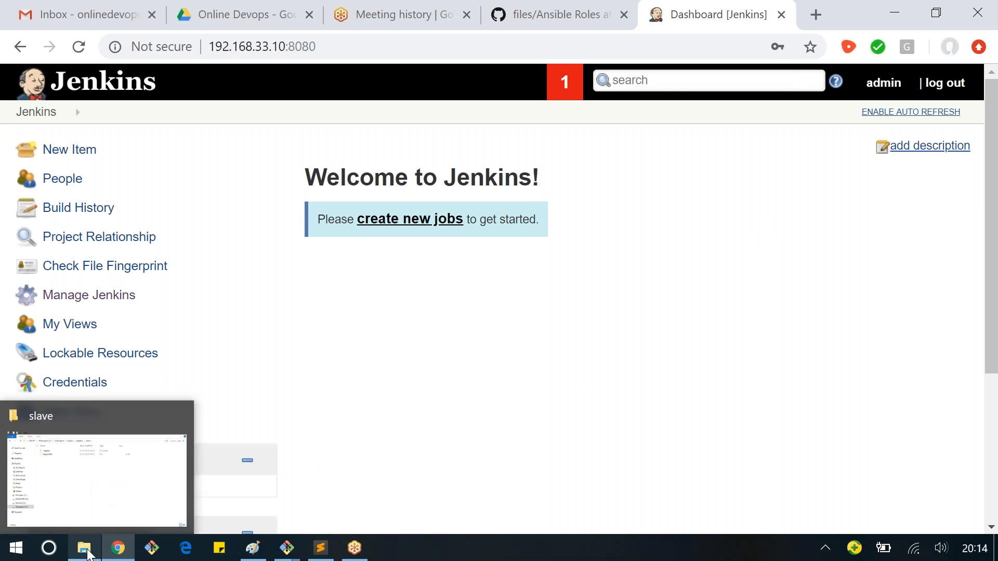
{"action": "left_click", "coordinate": [79, 411]}
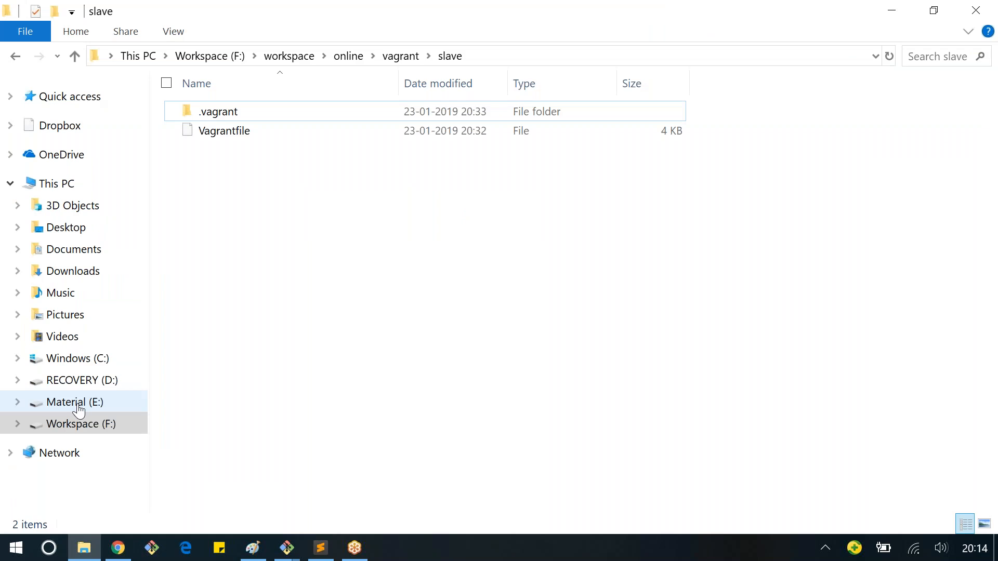
{"action": "left_click", "coordinate": [79, 411]}
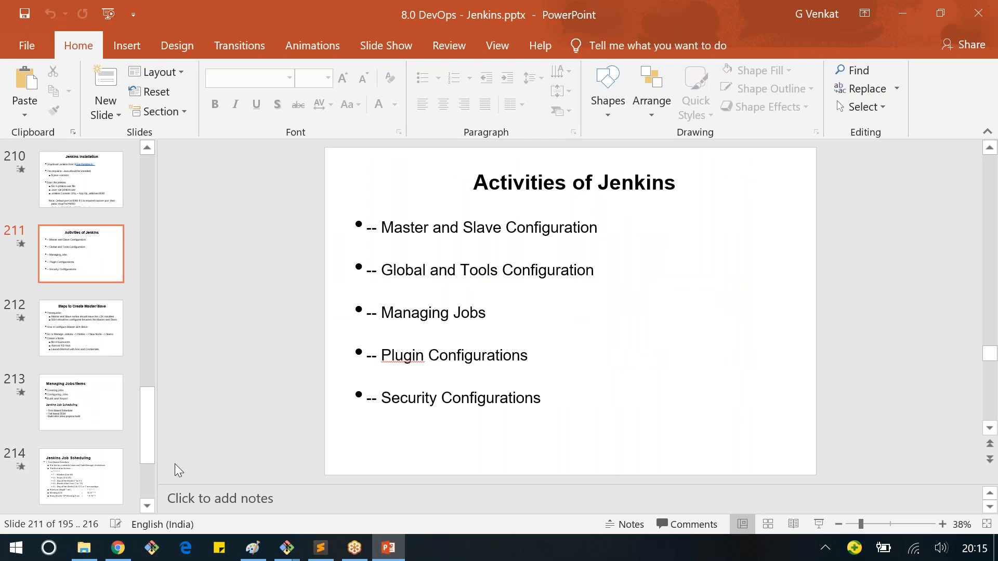
{"action": "mouse_move", "coordinate": [117, 550]}
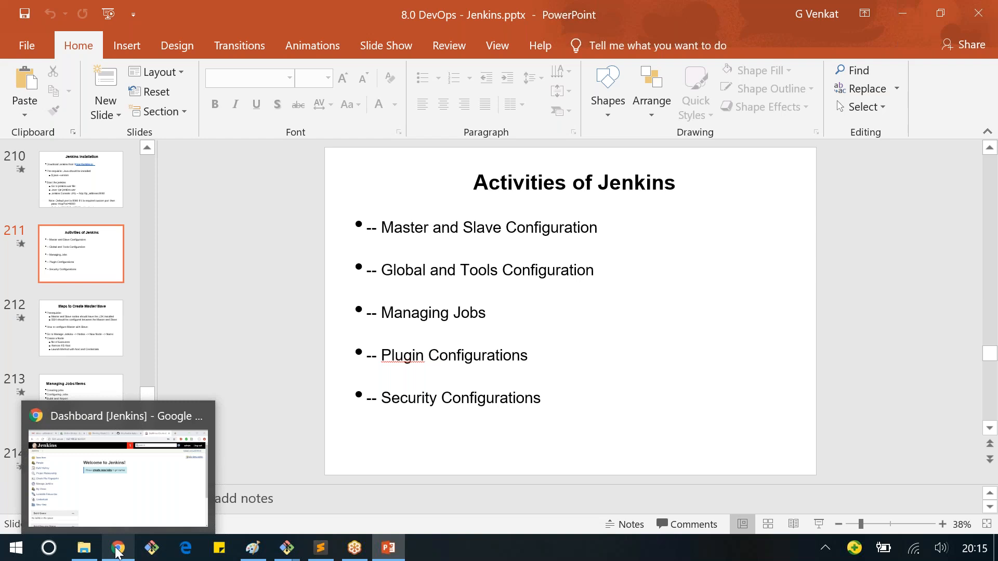
{"action": "left_click", "coordinate": [117, 550]}
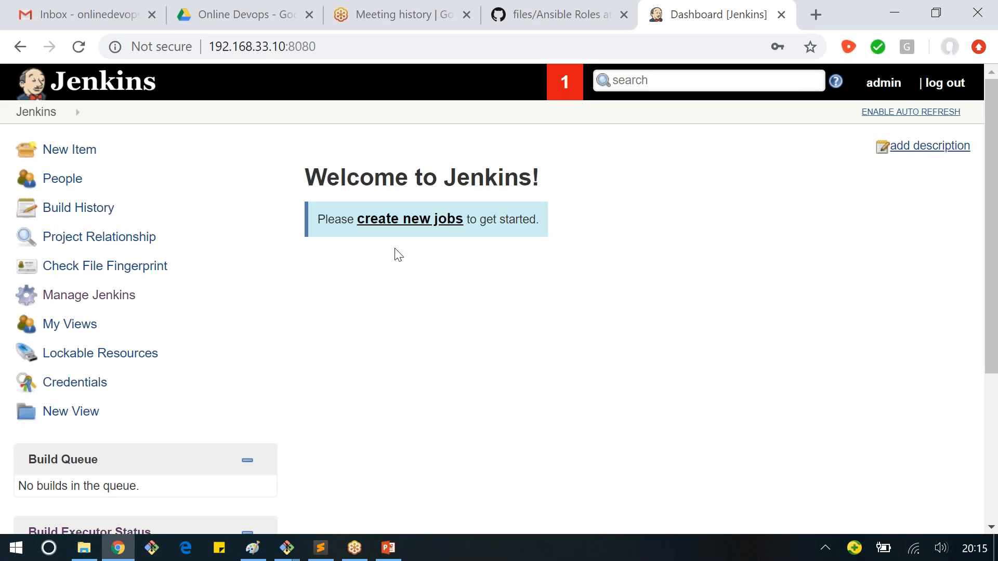
Step: Create a new Freestyle project job named demo
{"action": "left_click", "coordinate": [400, 219]}
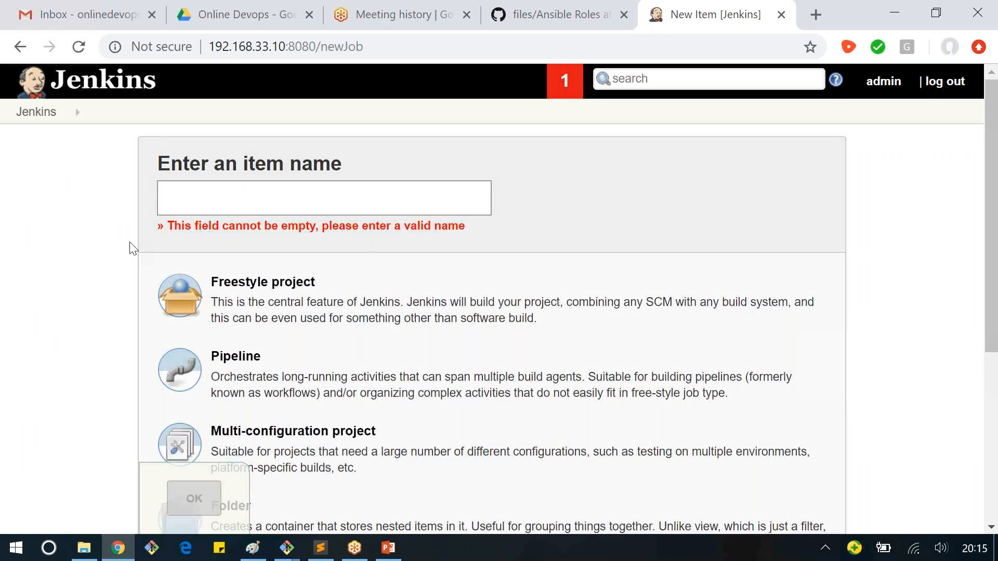
{"action": "left_click", "coordinate": [198, 207]}
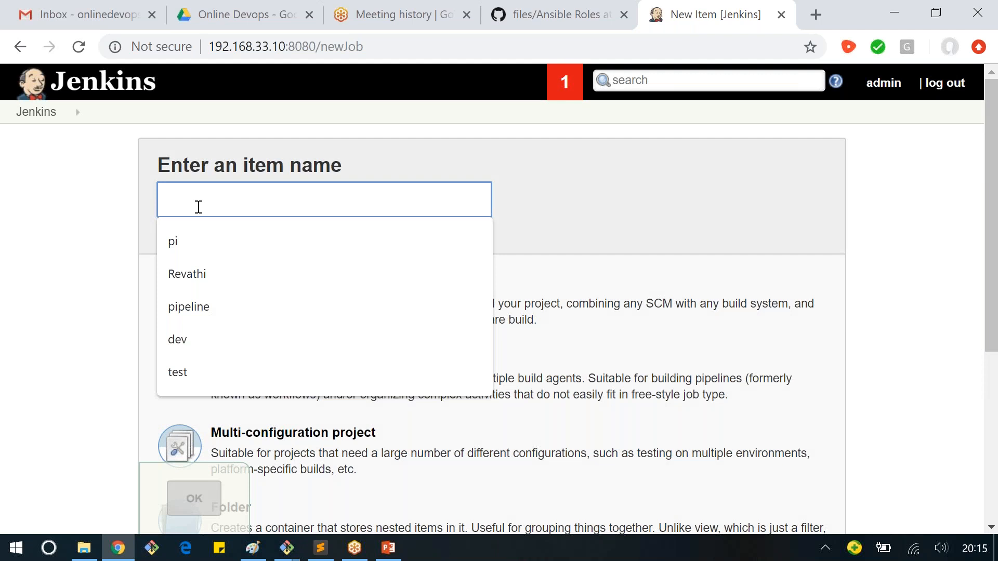
{"action": "type", "text": "demo"}
{"action": "left_click", "coordinate": [122, 227]}
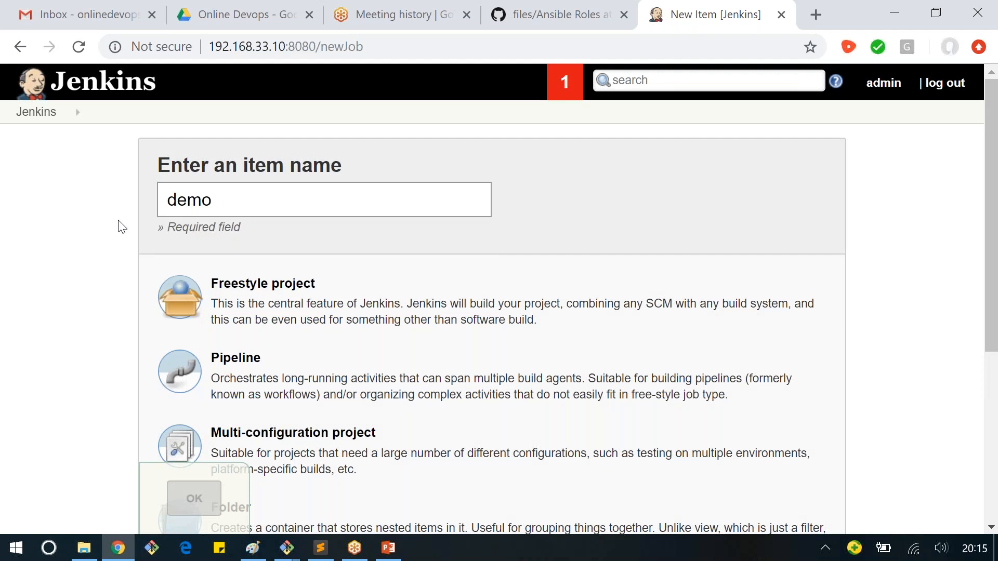
{"action": "left_click", "coordinate": [276, 316]}
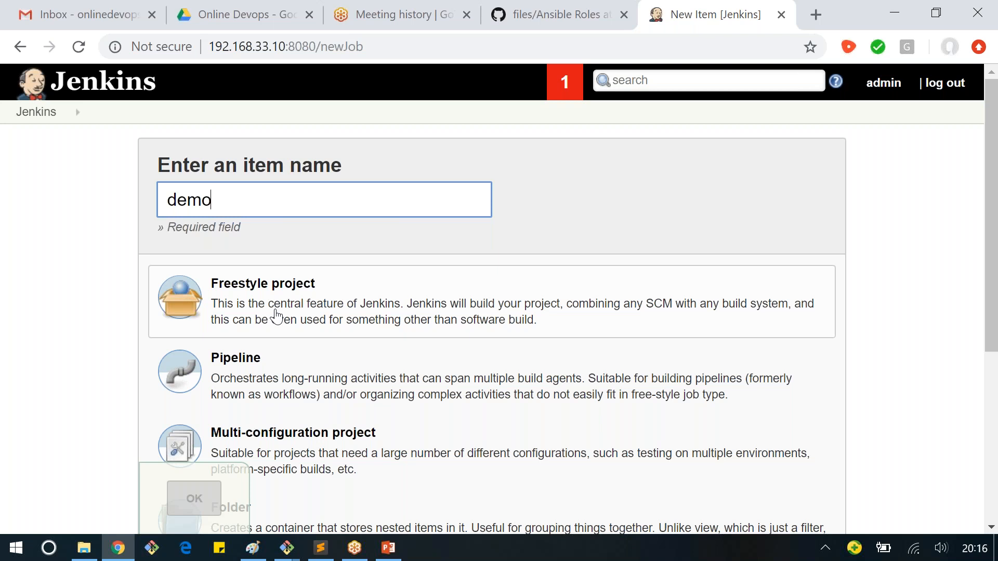
{"action": "scroll", "coordinate": [276, 317], "scroll_direction": "down", "scroll_amount": 5}
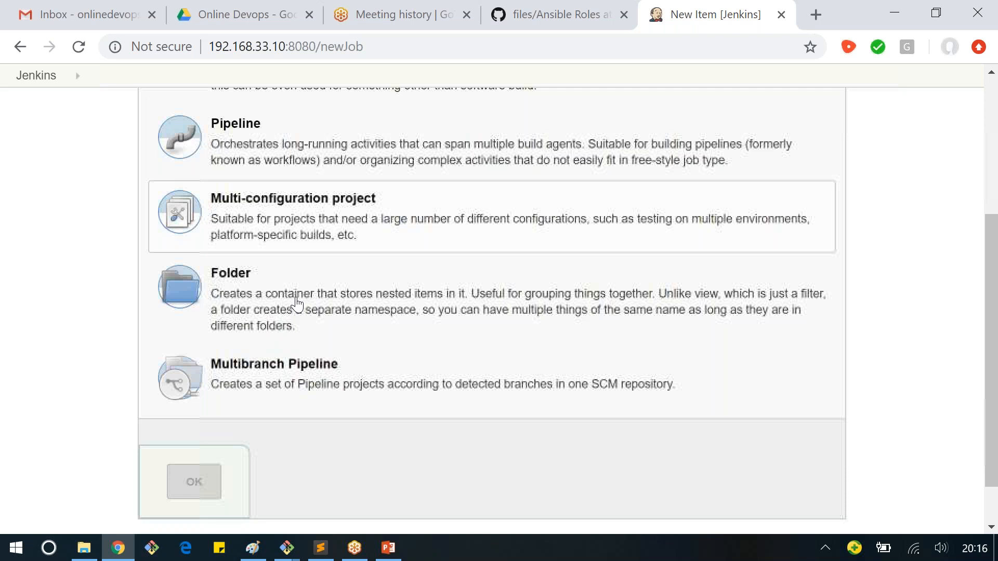
{"action": "scroll", "coordinate": [297, 304], "scroll_direction": "up", "scroll_amount": 3}
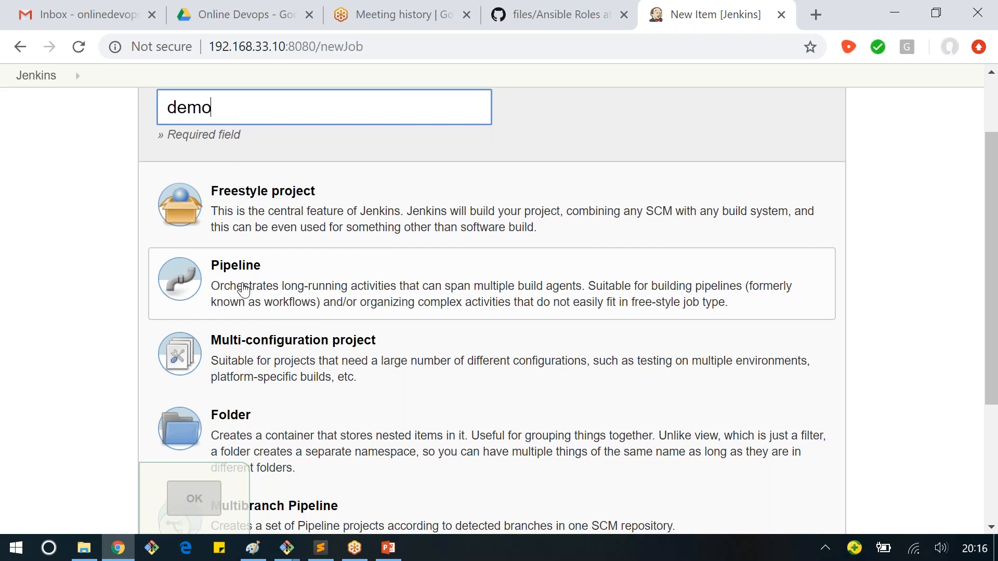
{"action": "scroll", "coordinate": [313, 277], "scroll_direction": "up", "scroll_amount": 1}
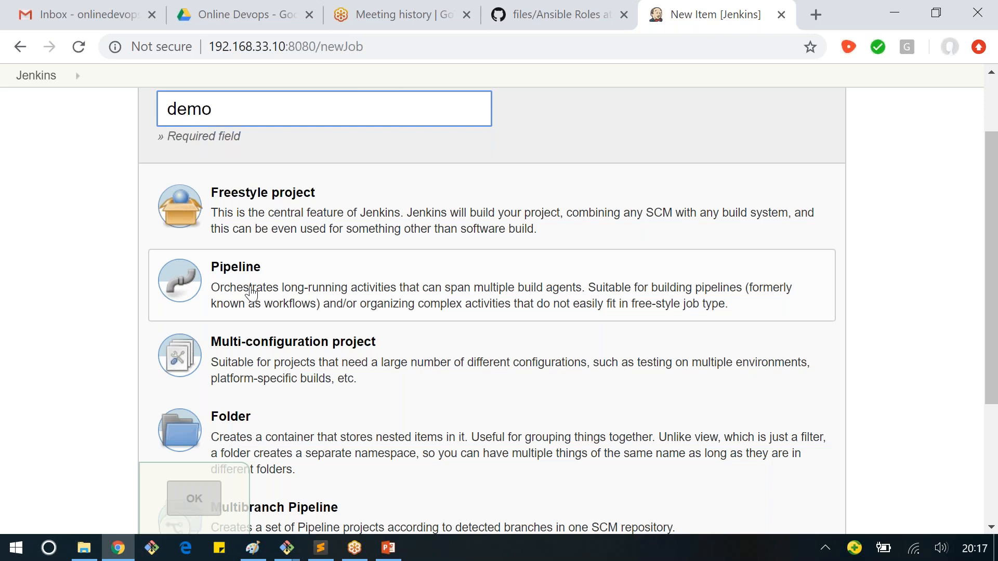
{"action": "left_click", "coordinate": [272, 220]}
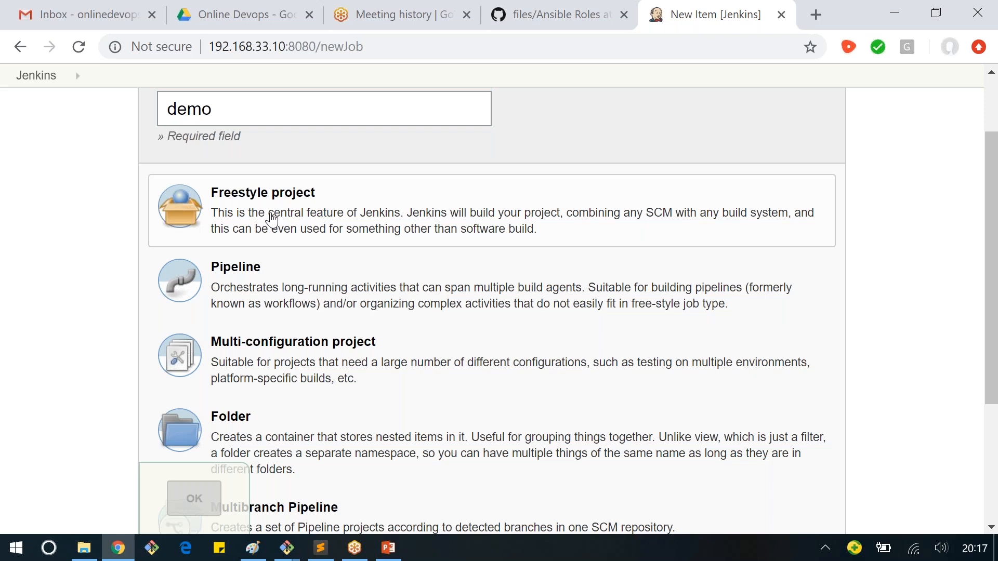
{"action": "left_click", "coordinate": [271, 220]}
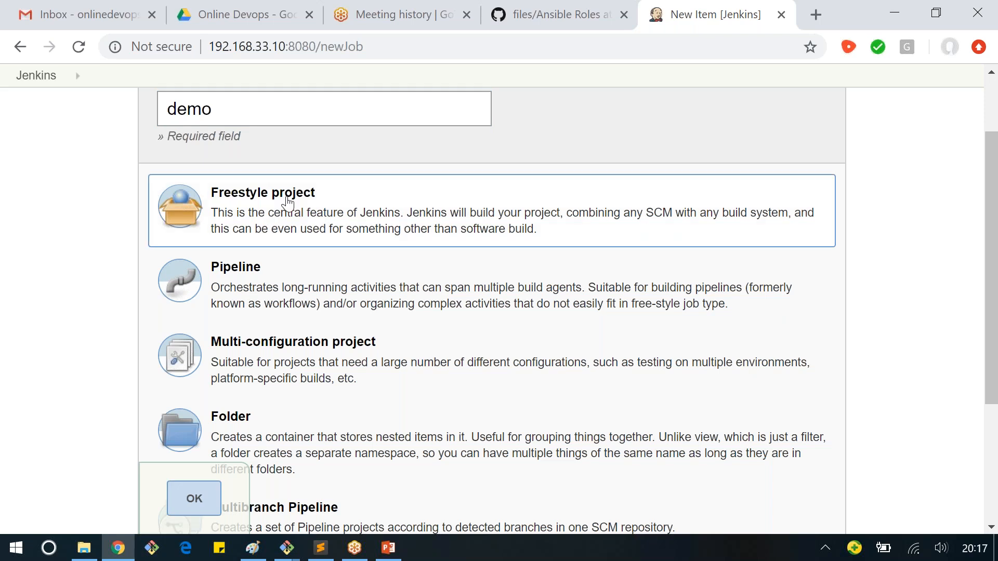
{"action": "left_click", "coordinate": [200, 498]}
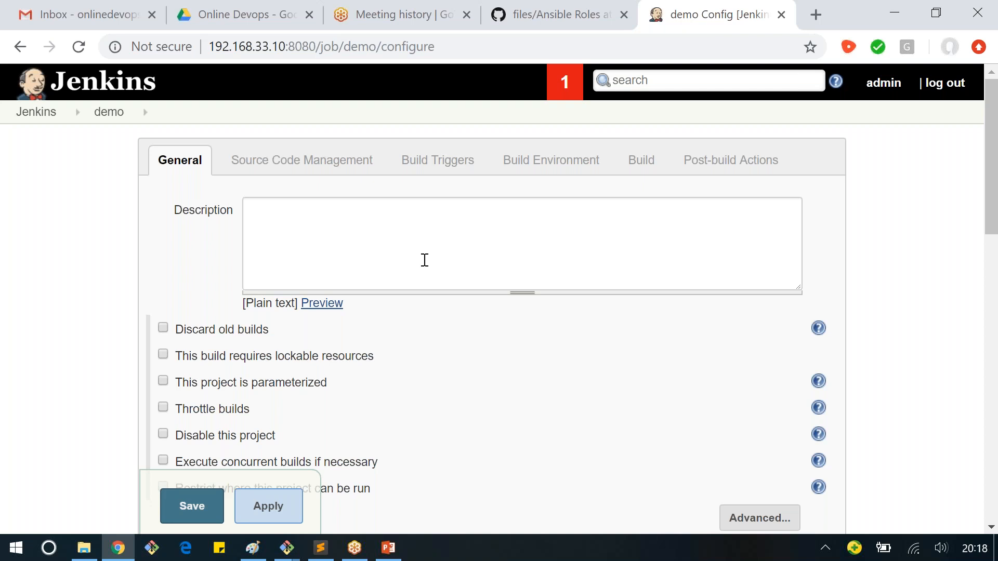
Step: Examine the demo job's configuration sections from General and Source Code Management through Build Triggers and Build Environment to Build
{"action": "scroll", "coordinate": [425, 260], "scroll_direction": "down", "scroll_amount": 5}
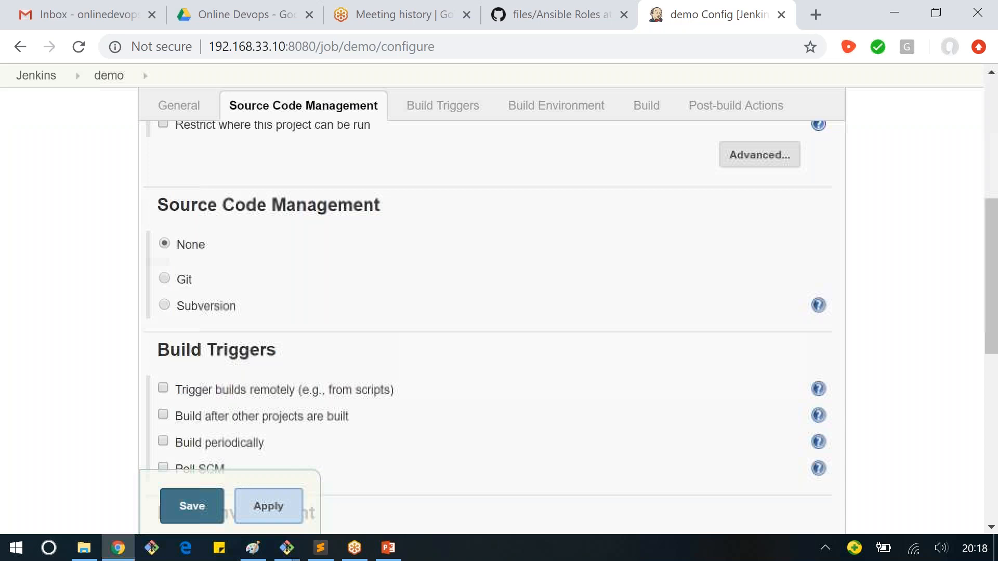
{"action": "scroll", "coordinate": [726, 156], "scroll_direction": "up", "scroll_amount": 5}
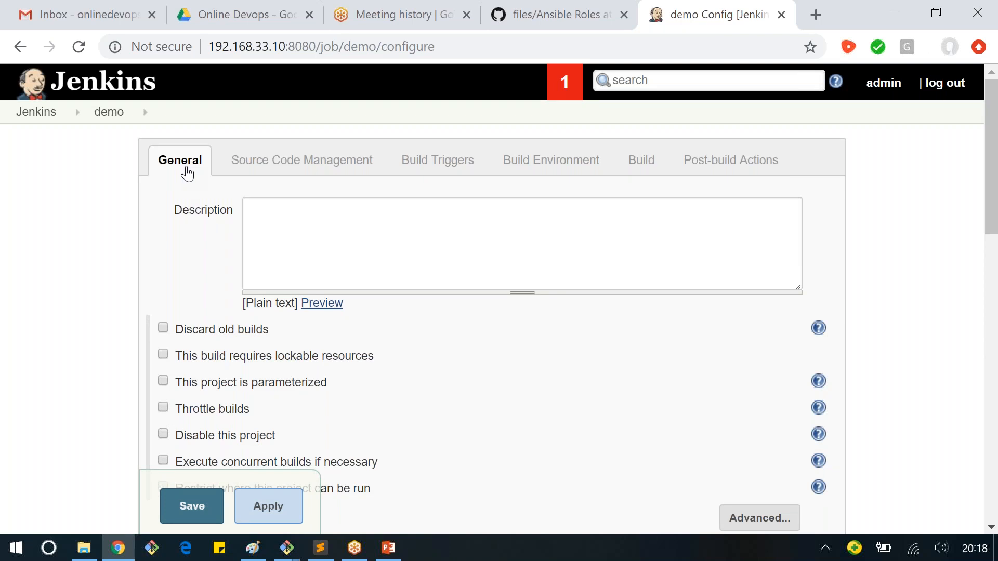
{"action": "scroll", "coordinate": [256, 374], "scroll_direction": "down", "scroll_amount": 3}
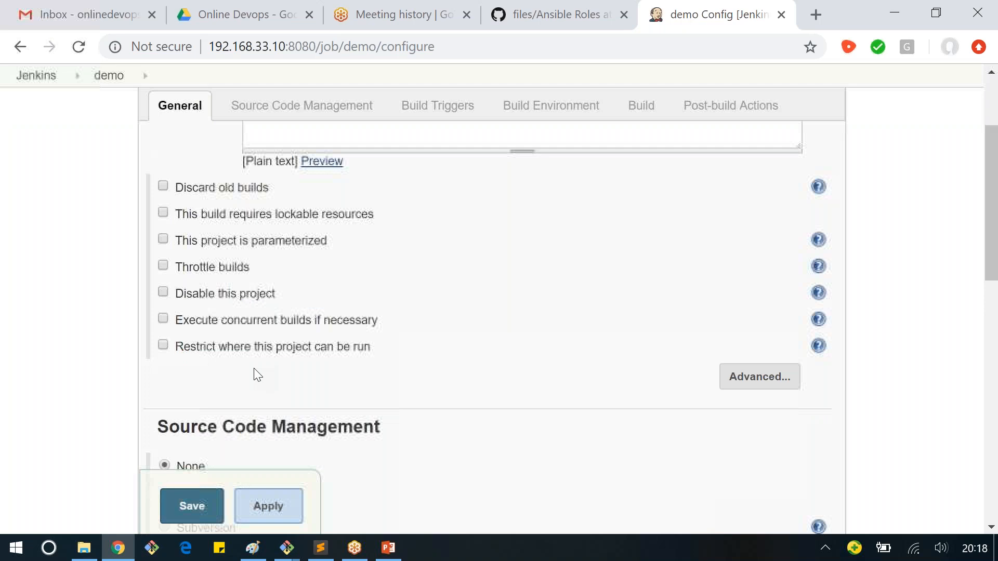
{"action": "scroll", "coordinate": [254, 373], "scroll_direction": "up", "scroll_amount": 1}
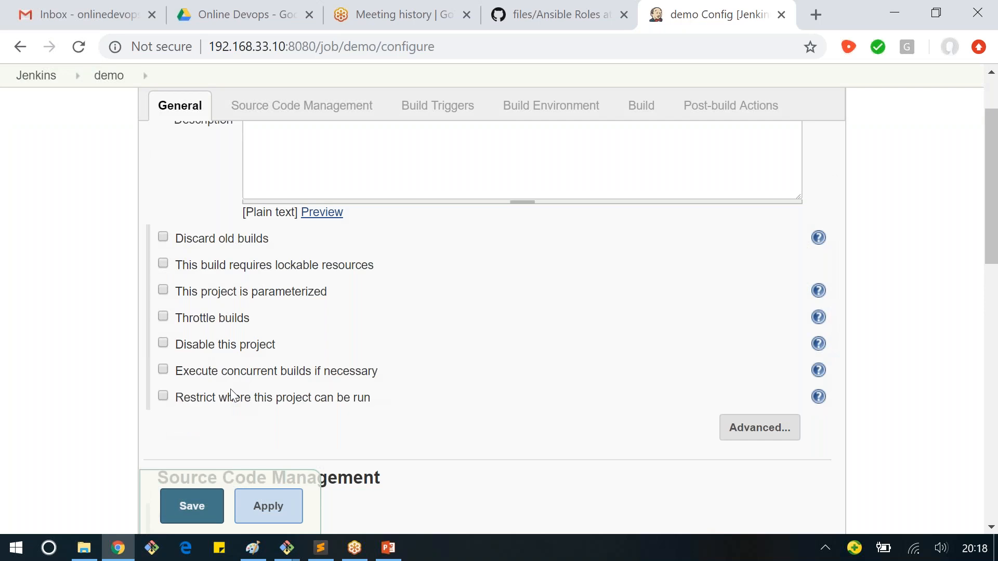
{"action": "scroll", "coordinate": [232, 396], "scroll_direction": "down", "scroll_amount": 6}
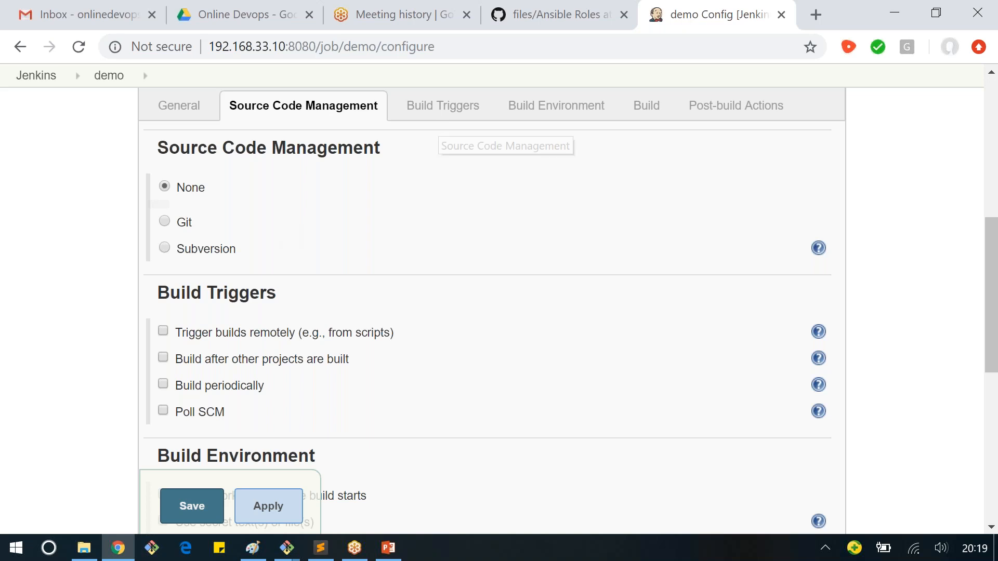
{"action": "left_click", "coordinate": [433, 120]}
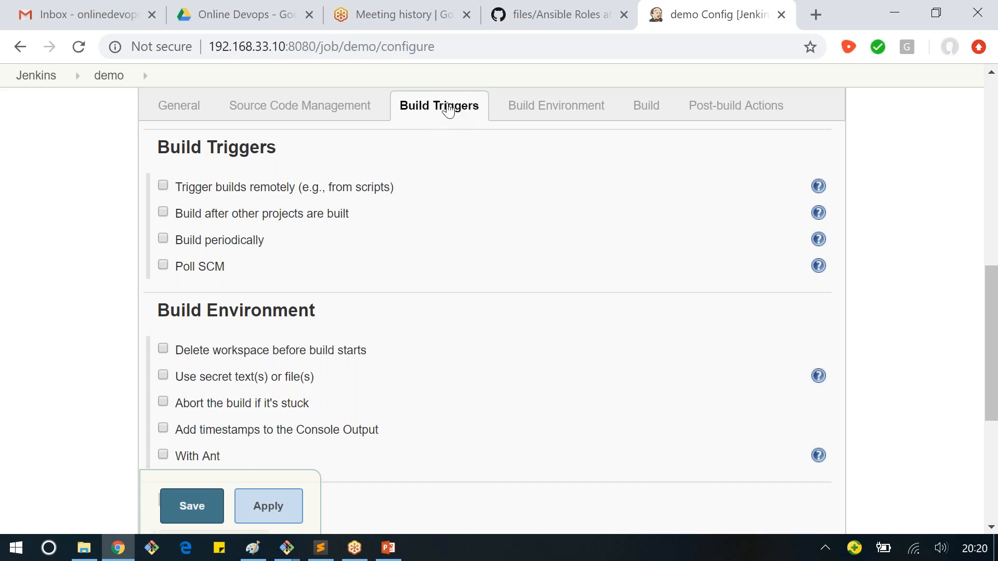
{"action": "left_click", "coordinate": [528, 113]}
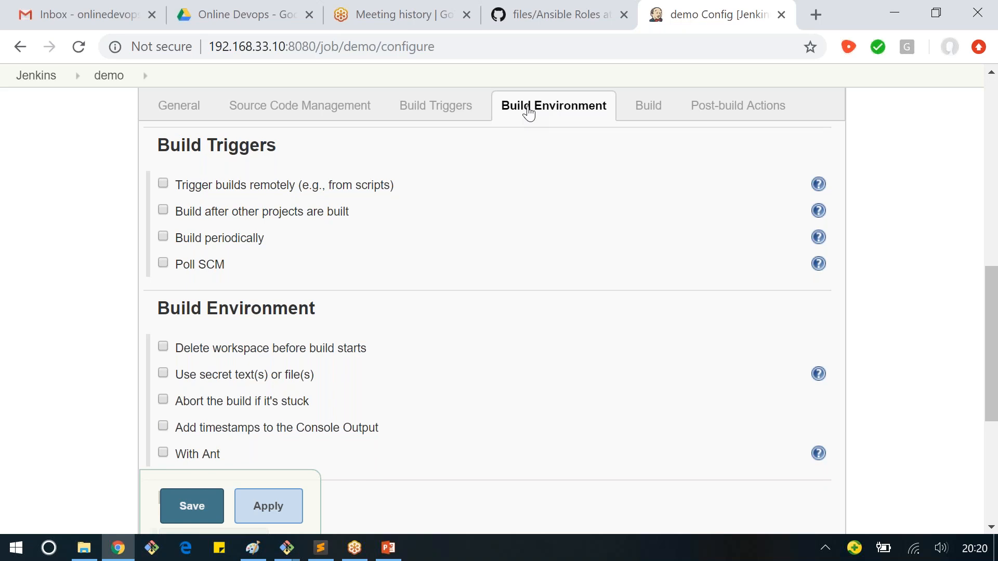
{"action": "scroll", "coordinate": [560, 113], "scroll_direction": "down", "scroll_amount": 1}
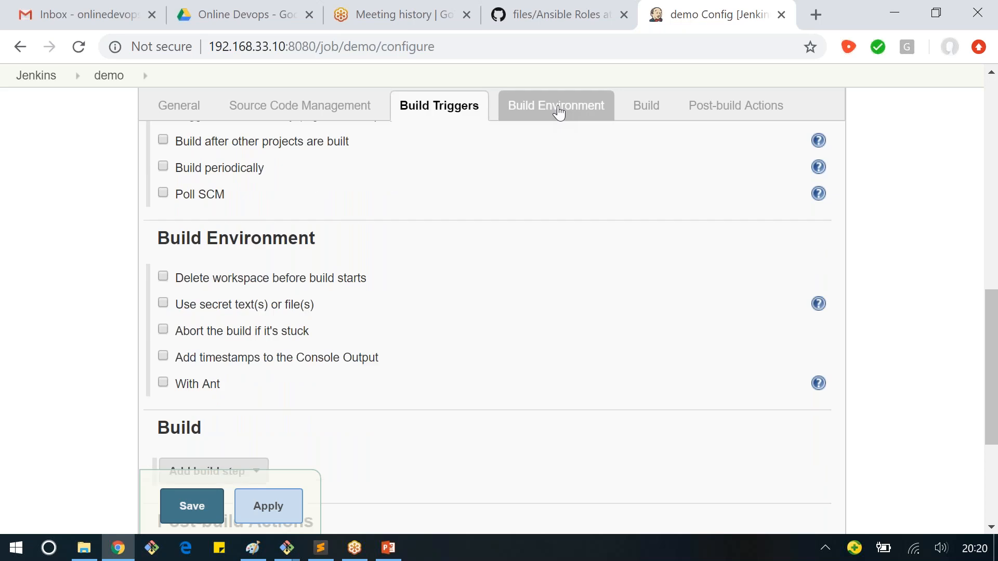
{"action": "left_click", "coordinate": [559, 112]}
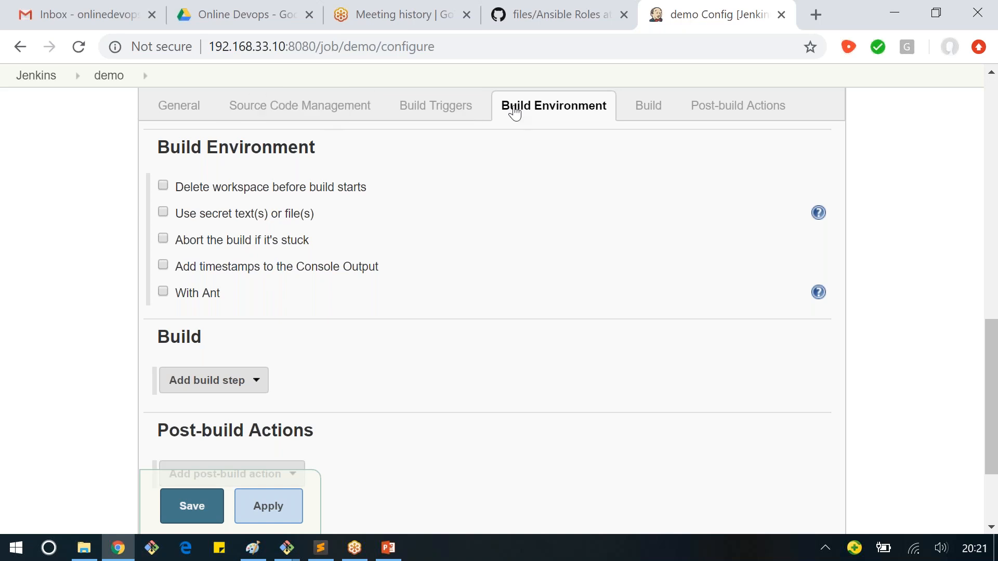
{"action": "left_click", "coordinate": [649, 109]}
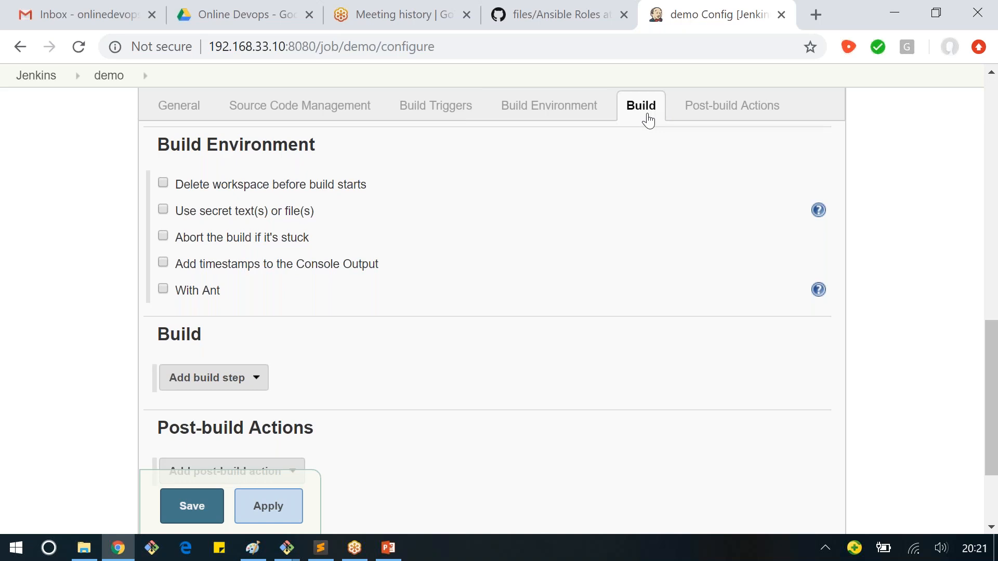
{"action": "scroll", "coordinate": [649, 121], "scroll_direction": "down", "scroll_amount": 3}
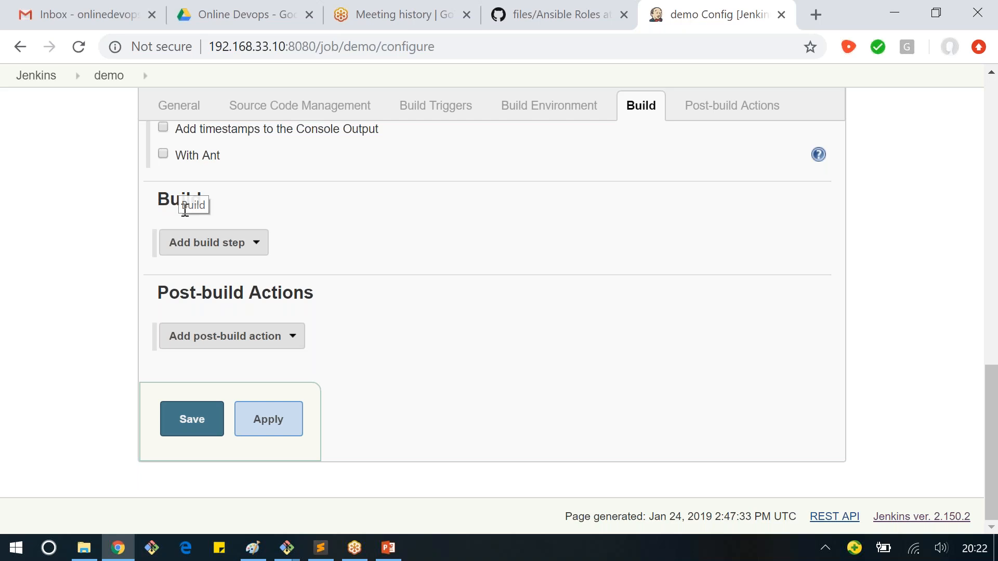
Step: Add an Execute Windows batch command build step with the command dir to the demo job, and delete that build step
{"action": "left_click", "coordinate": [226, 244]}
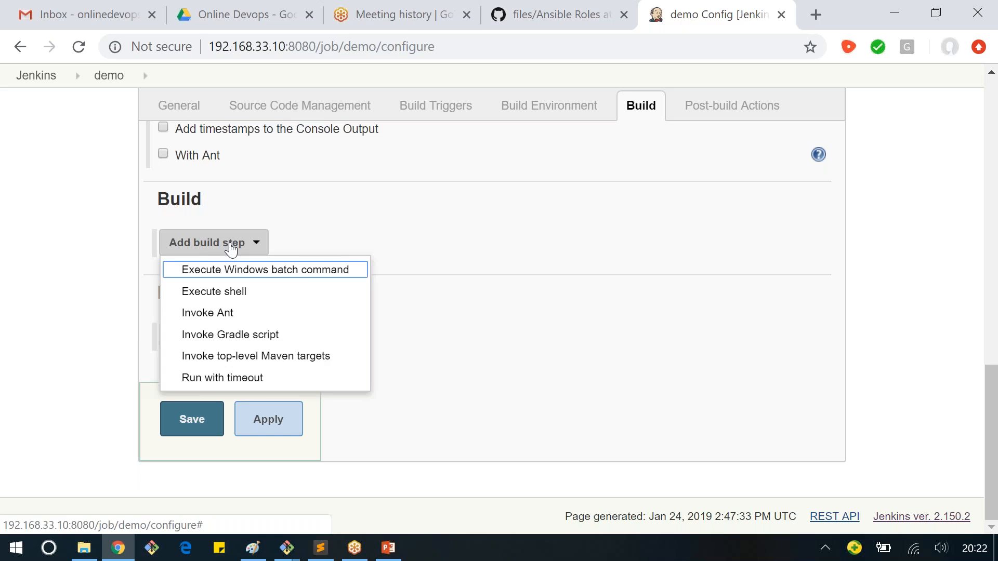
{"action": "left_click", "coordinate": [246, 270]}
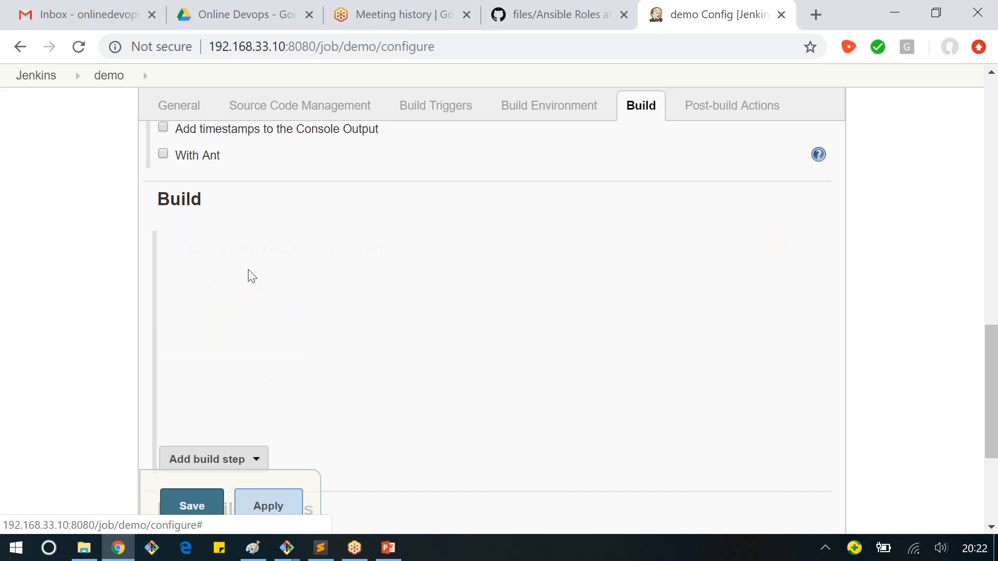
{"action": "left_click", "coordinate": [319, 279]}
{"action": "type", "text": "dir"}
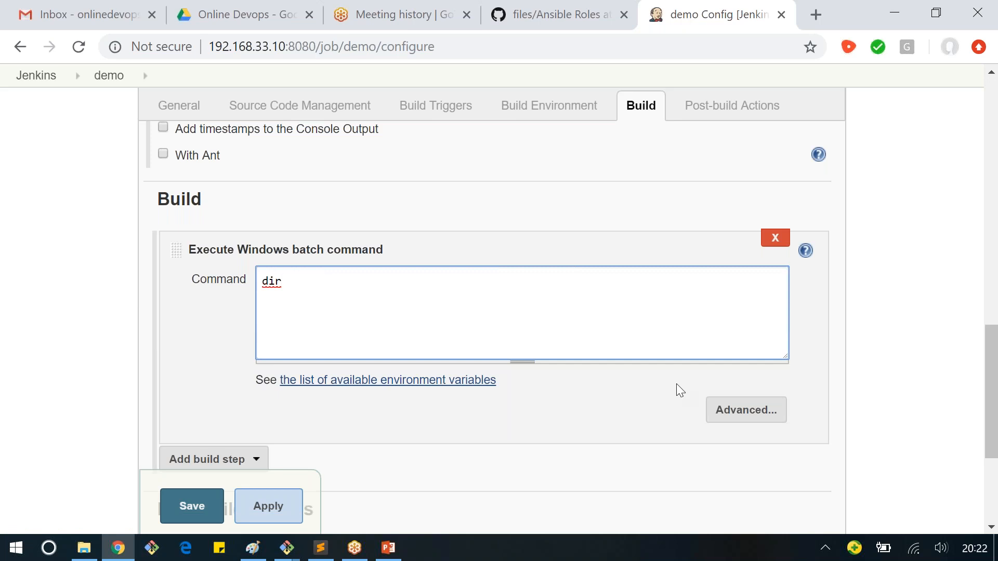
{"action": "left_click", "coordinate": [775, 238]}
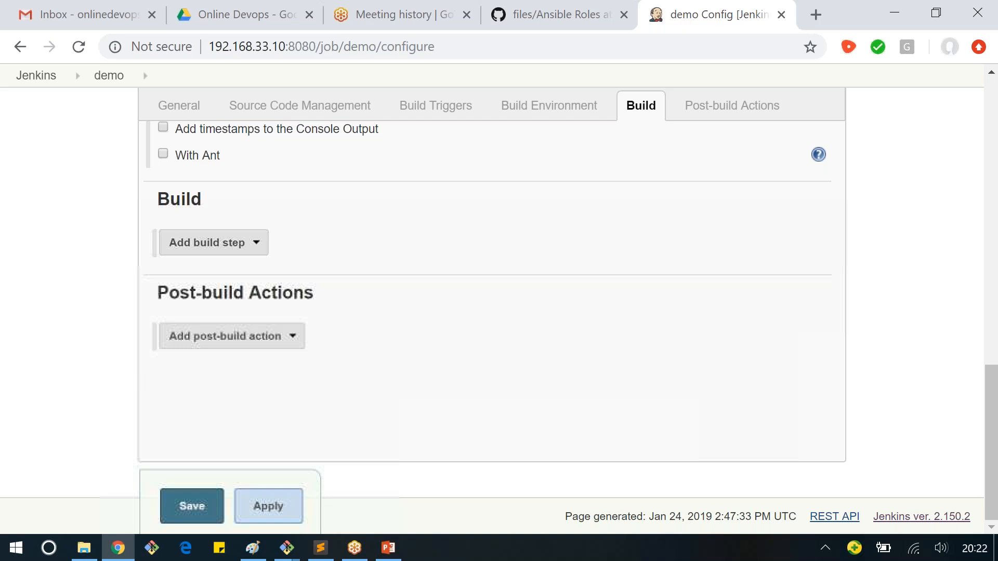
Step: Add an Execute shell build step with the command ls to the demo job, and delete that build step
{"action": "left_click", "coordinate": [224, 250]}
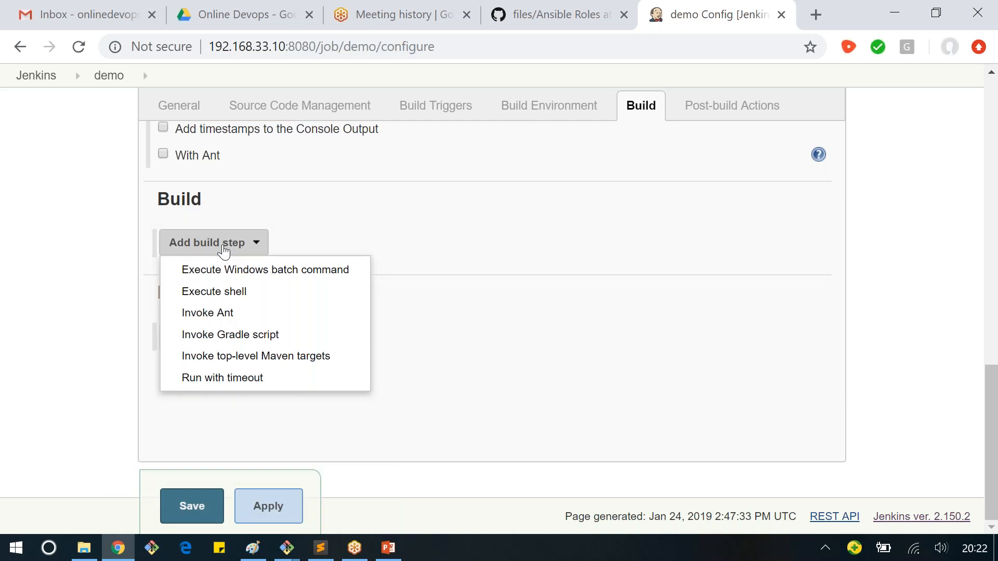
{"action": "left_click", "coordinate": [224, 293]}
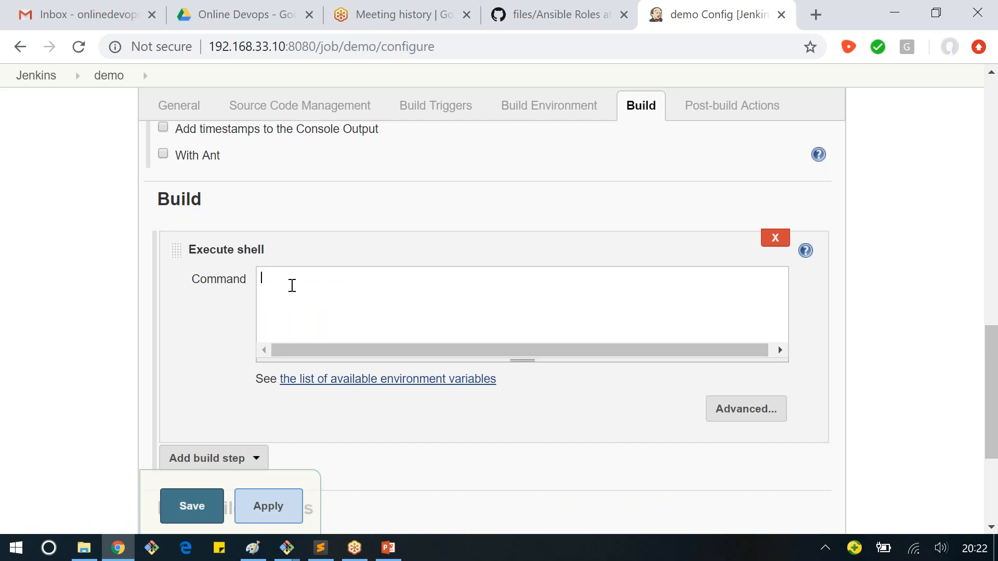
{"action": "type", "text": "ls"}
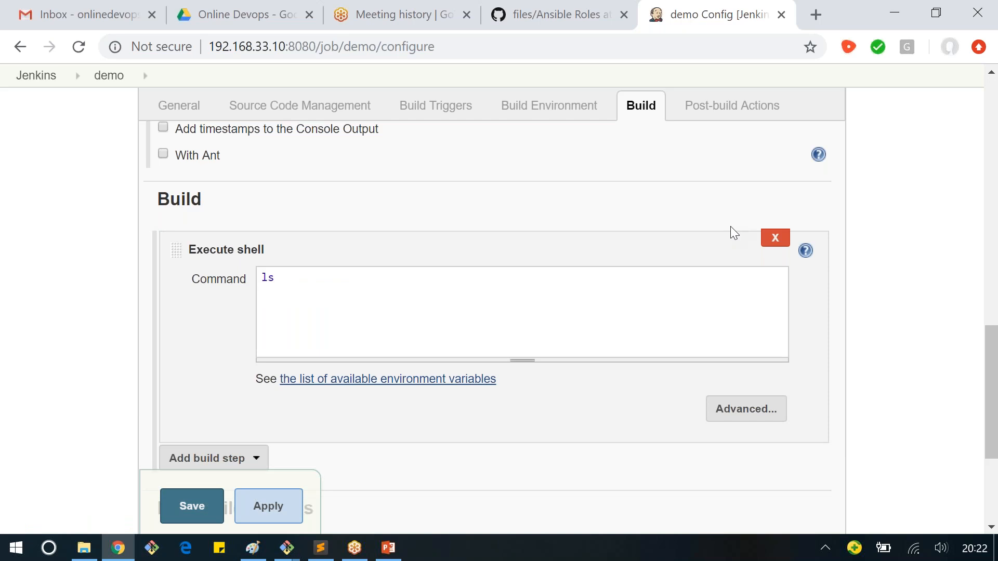
{"action": "left_click", "coordinate": [767, 239]}
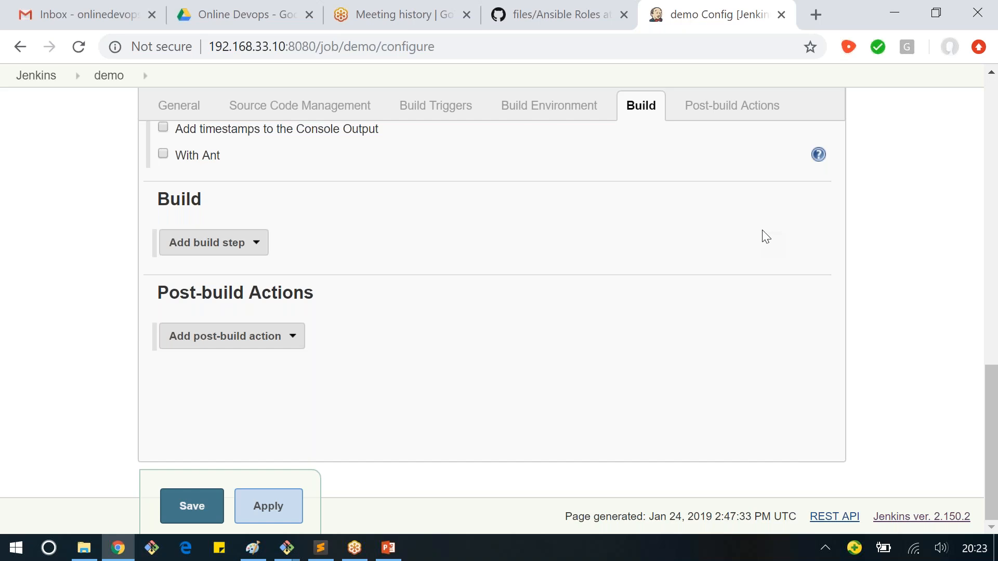
Step: Add an Invoke Ant build step, expand its advanced settings to inspect Build File, Properties and Java Options, and delete the build step
{"action": "left_click", "coordinate": [252, 253]}
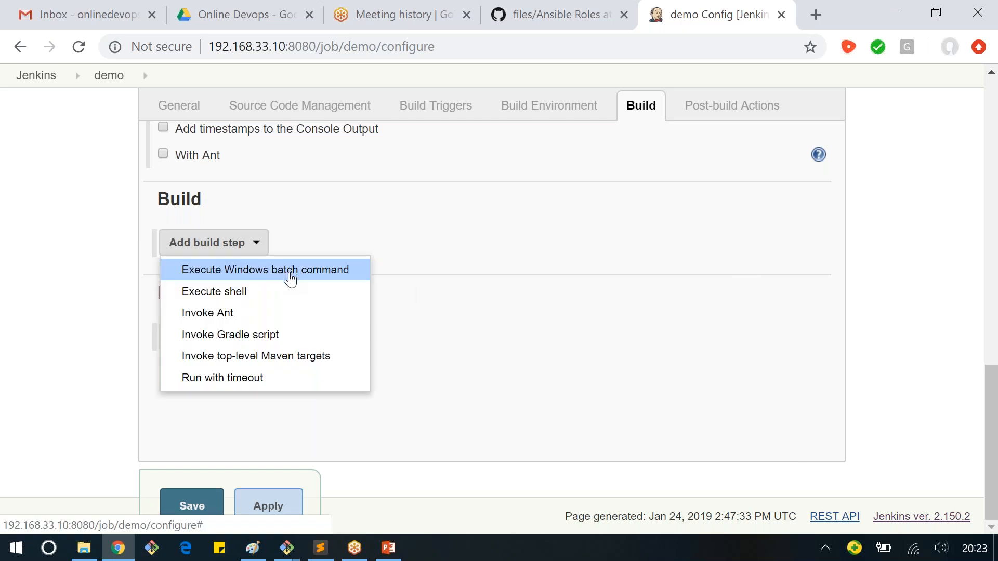
{"action": "left_click", "coordinate": [267, 319]}
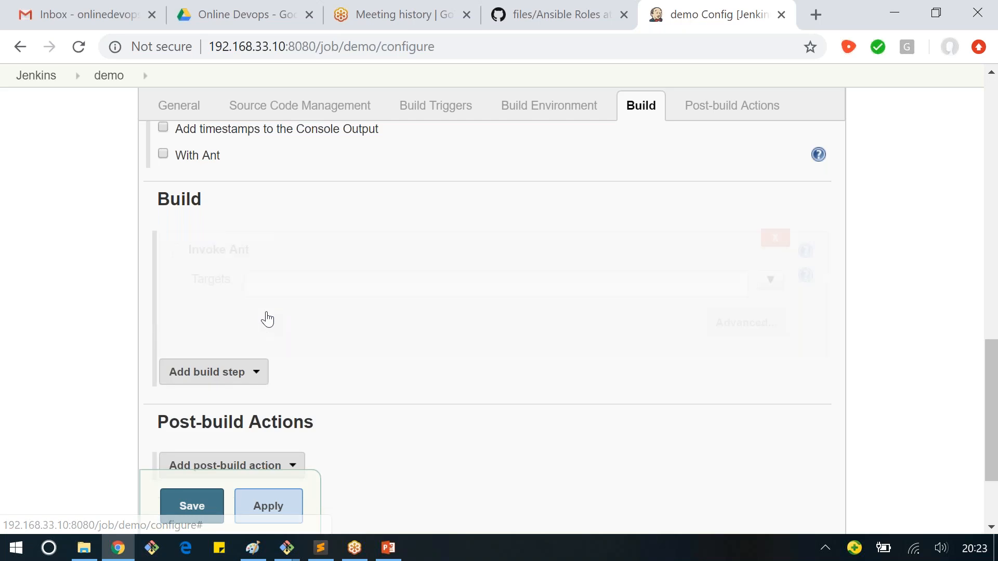
{"action": "left_click", "coordinate": [252, 279]}
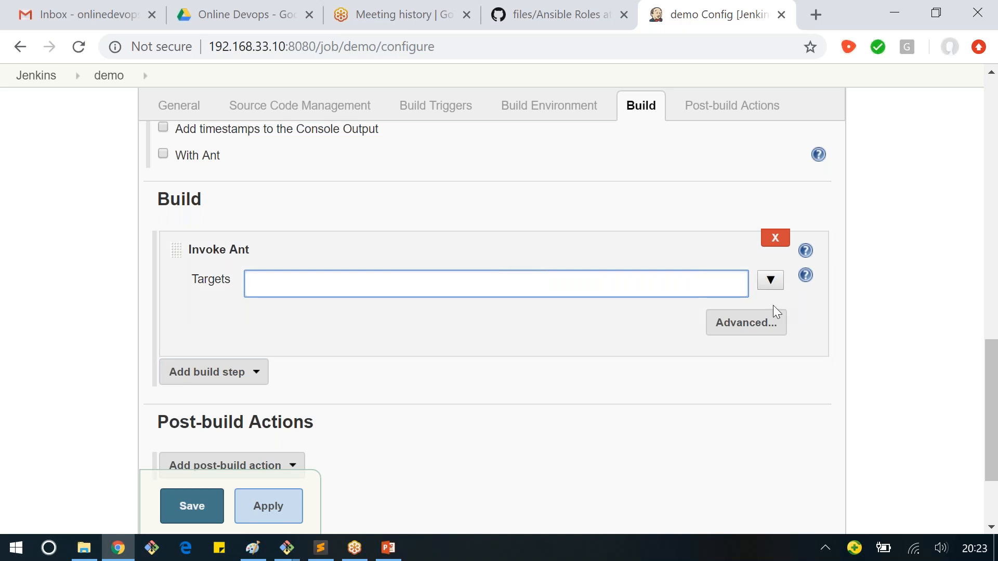
{"action": "left_click", "coordinate": [750, 332]}
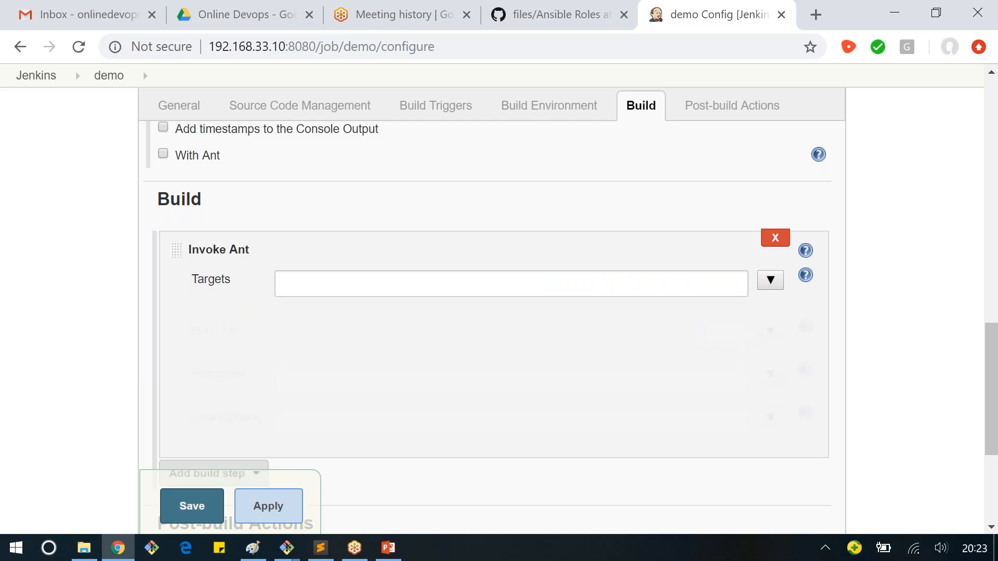
{"action": "left_click", "coordinate": [300, 333]}
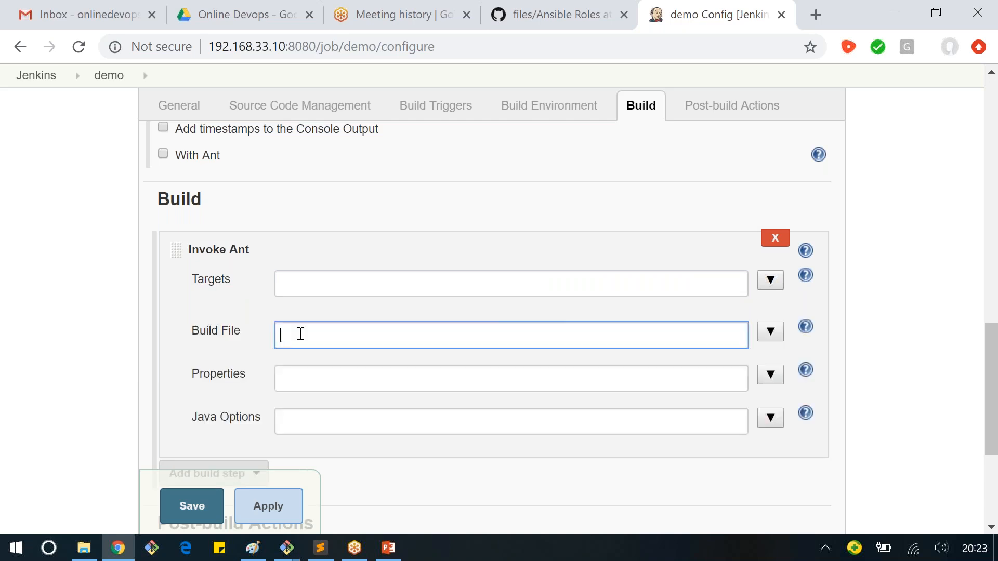
{"action": "left_click", "coordinate": [294, 377]}
{"action": "left_click", "coordinate": [285, 417]}
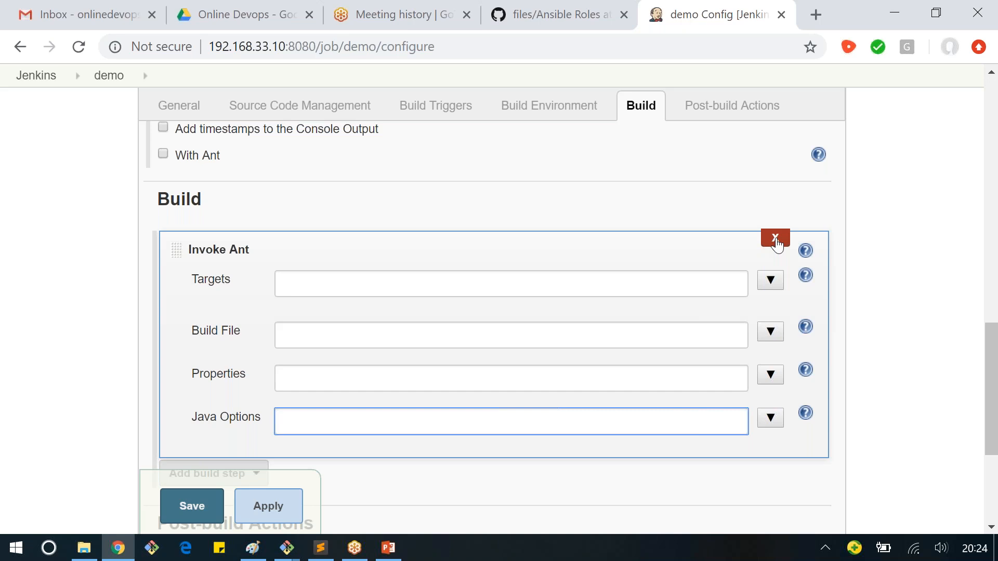
{"action": "left_click", "coordinate": [776, 245]}
Step: Add an Invoke top-level Maven targets build step with the goals clean package, inspect its advanced settings, and delete the build step
{"action": "left_click", "coordinate": [197, 248]}
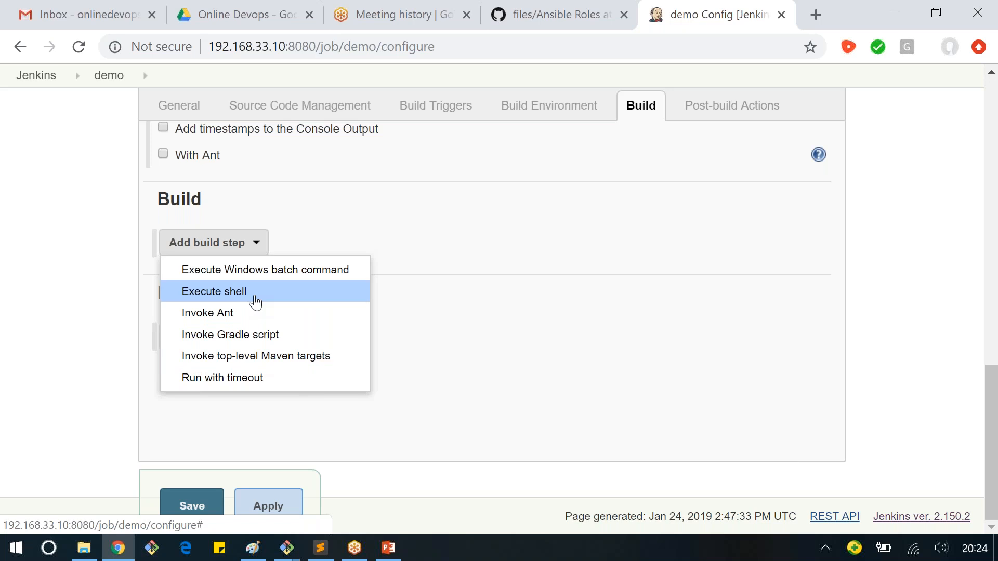
{"action": "left_click", "coordinate": [249, 362]}
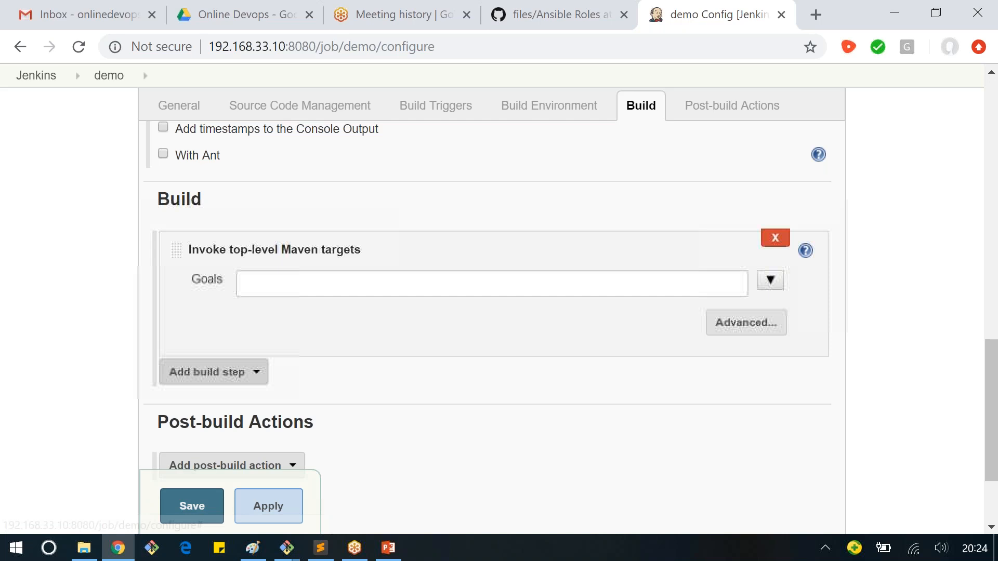
{"action": "left_click", "coordinate": [251, 280]}
{"action": "type", "text": "clean pack"}
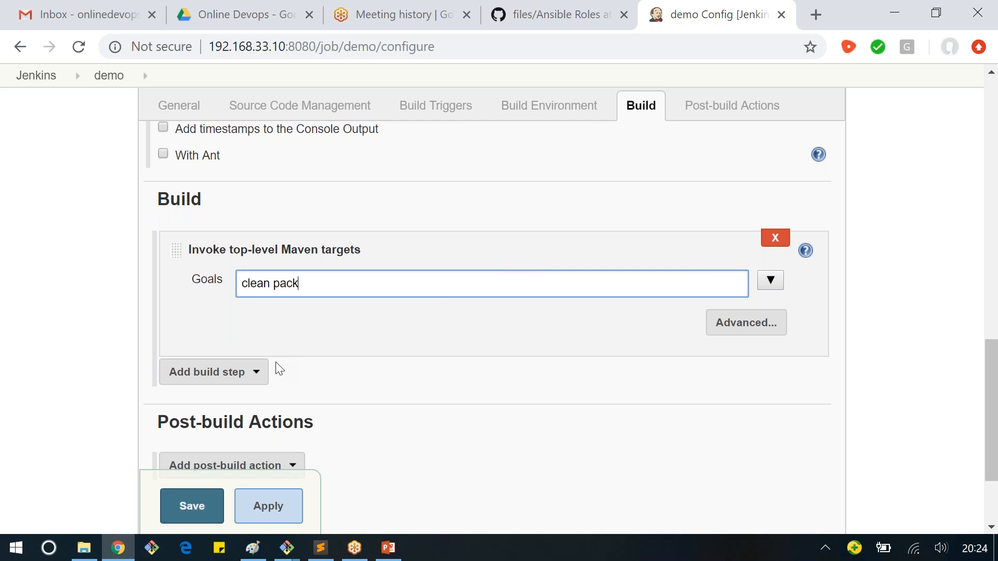
{"action": "type", "text": "age"}
{"action": "left_click", "coordinate": [712, 324]}
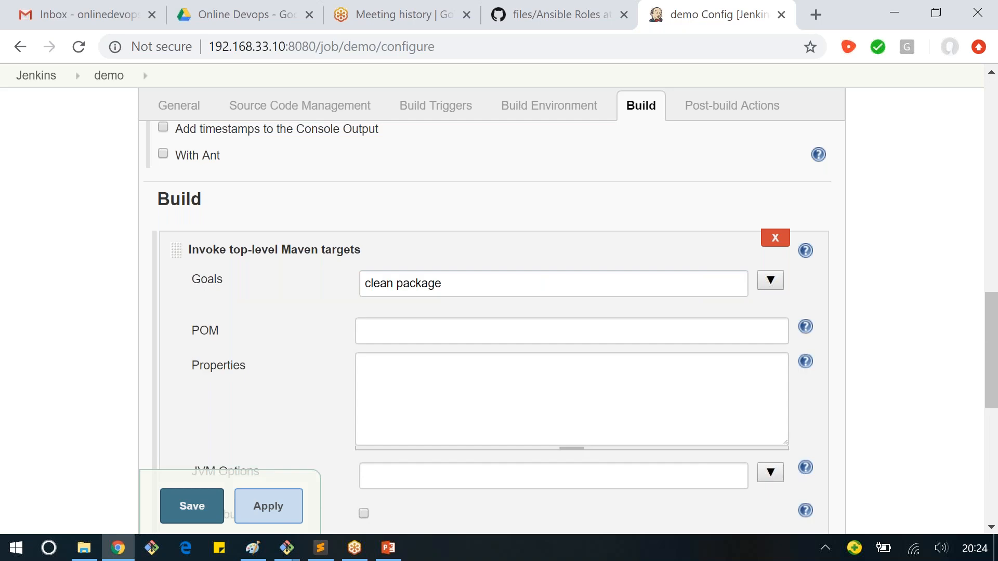
{"action": "left_click", "coordinate": [379, 328]}
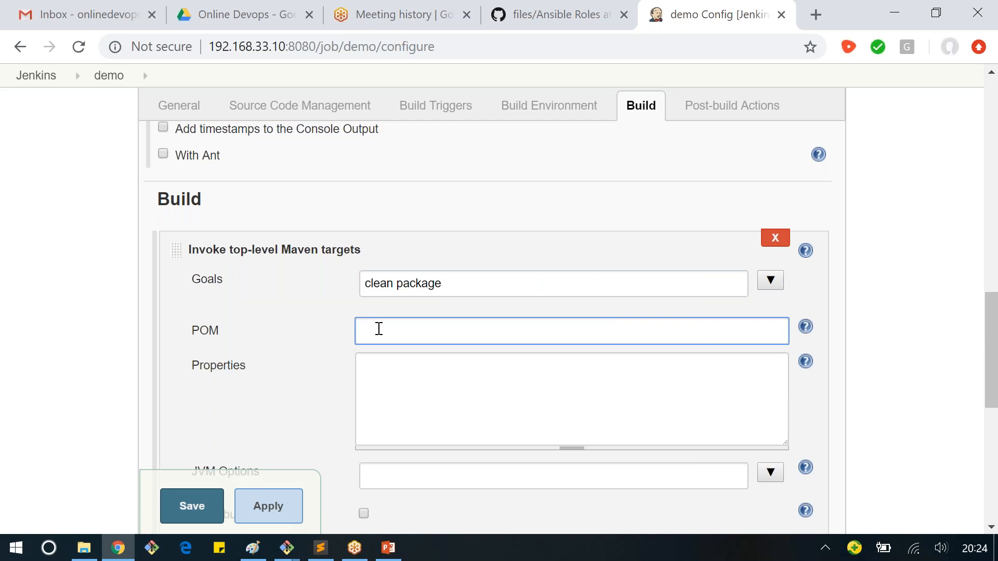
{"action": "scroll", "coordinate": [379, 329], "scroll_direction": "down", "scroll_amount": 2}
{"action": "left_click", "coordinate": [371, 188]}
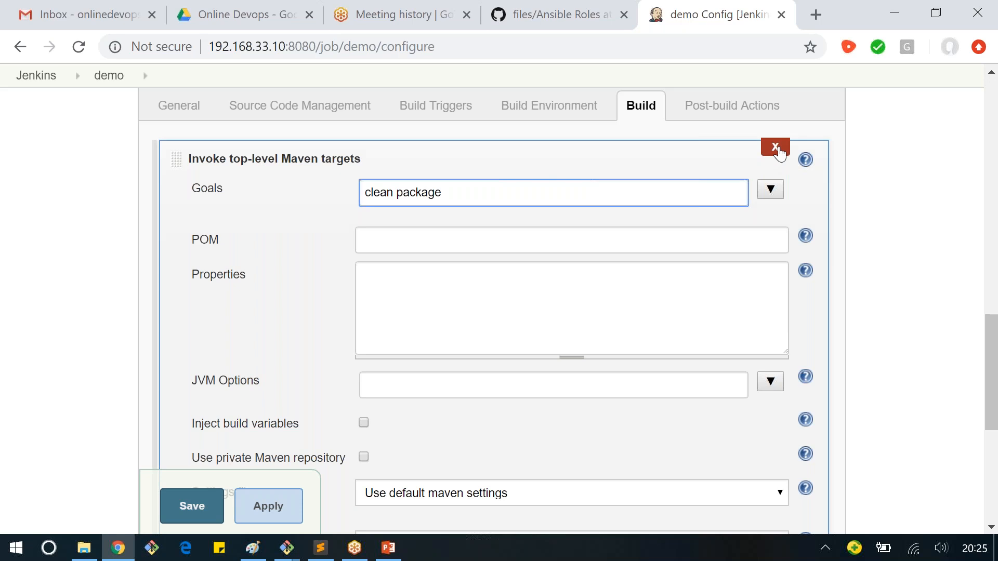
{"action": "left_click", "coordinate": [780, 152]}
Step: Look through the available build step types and post-build actions without adding any to the demo job
{"action": "left_click", "coordinate": [214, 243]}
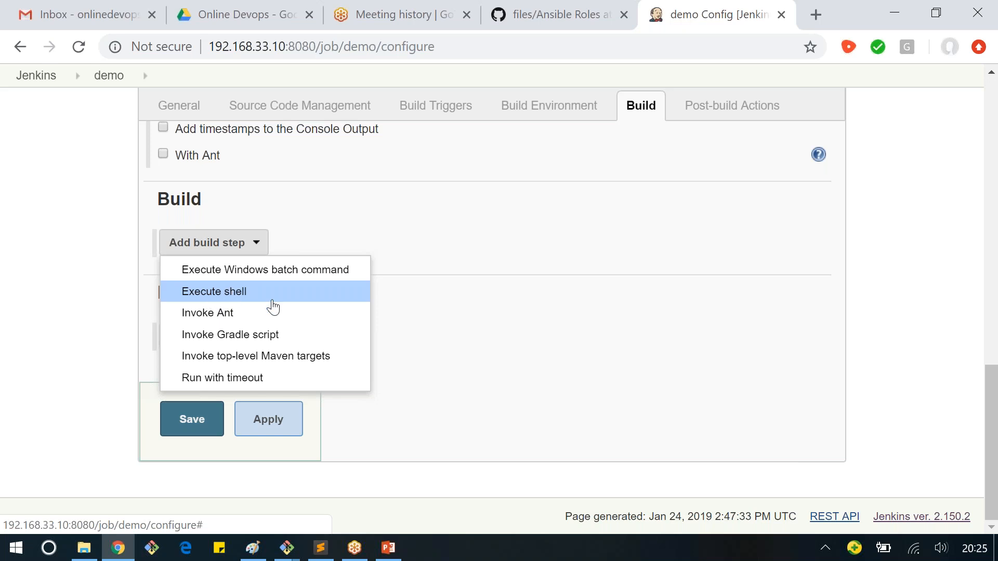
{"action": "left_click", "coordinate": [432, 316]}
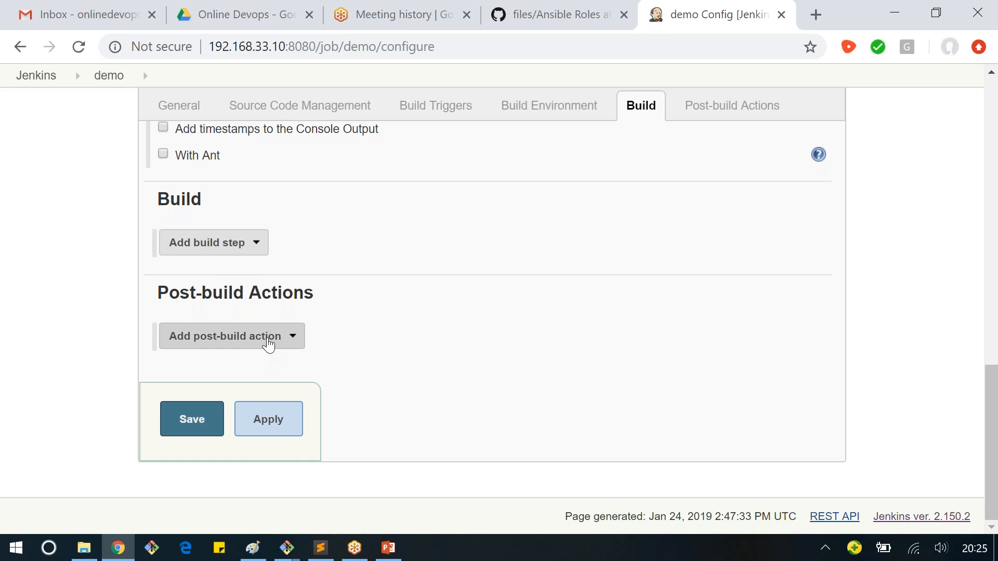
{"action": "left_click", "coordinate": [268, 343]}
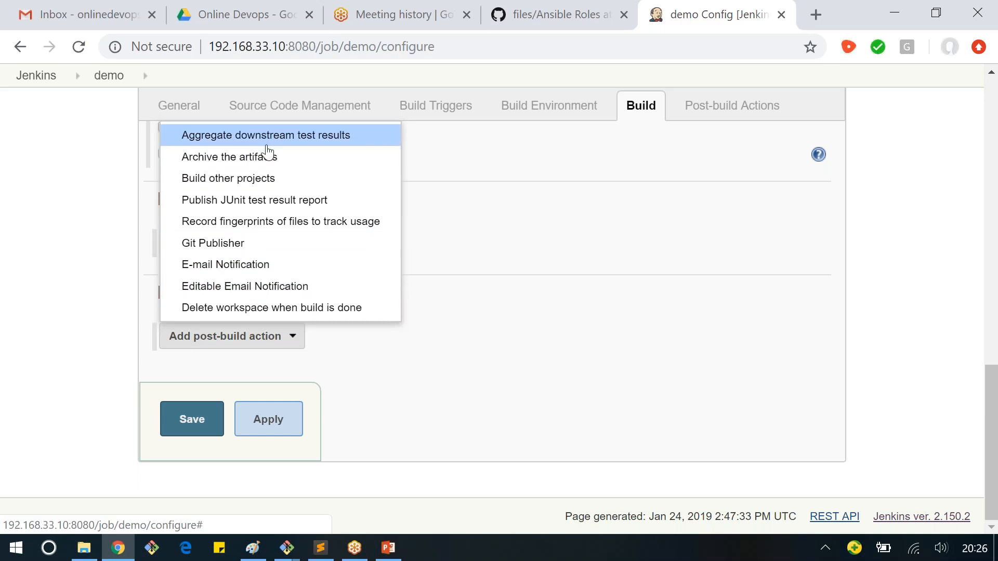
{"action": "left_click", "coordinate": [247, 202]}
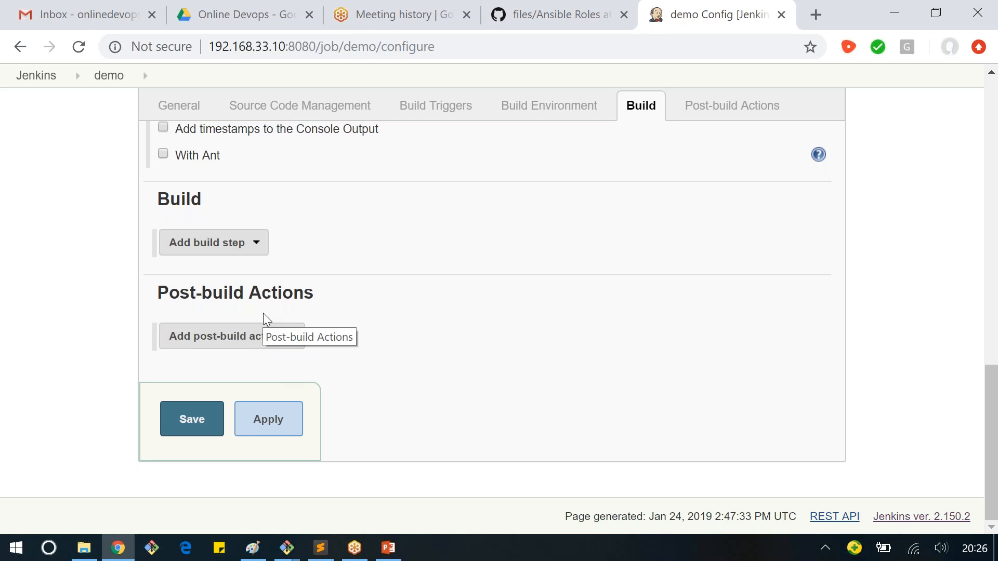
Step: Enter "This job is for demo purpose" as the job's description in the General section
{"action": "scroll", "coordinate": [391, 270], "scroll_direction": "up", "scroll_amount": 8}
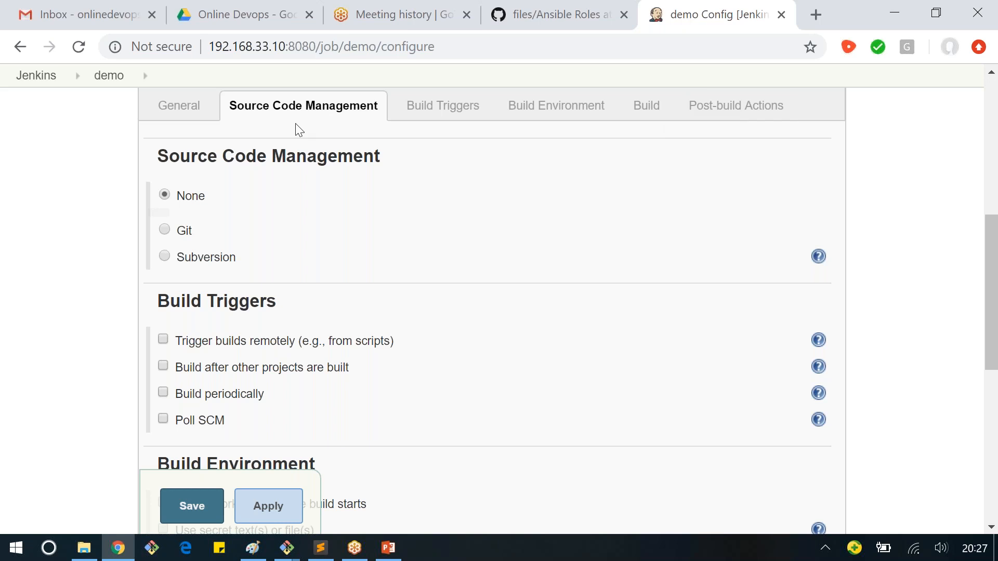
{"action": "left_click", "coordinate": [190, 115]}
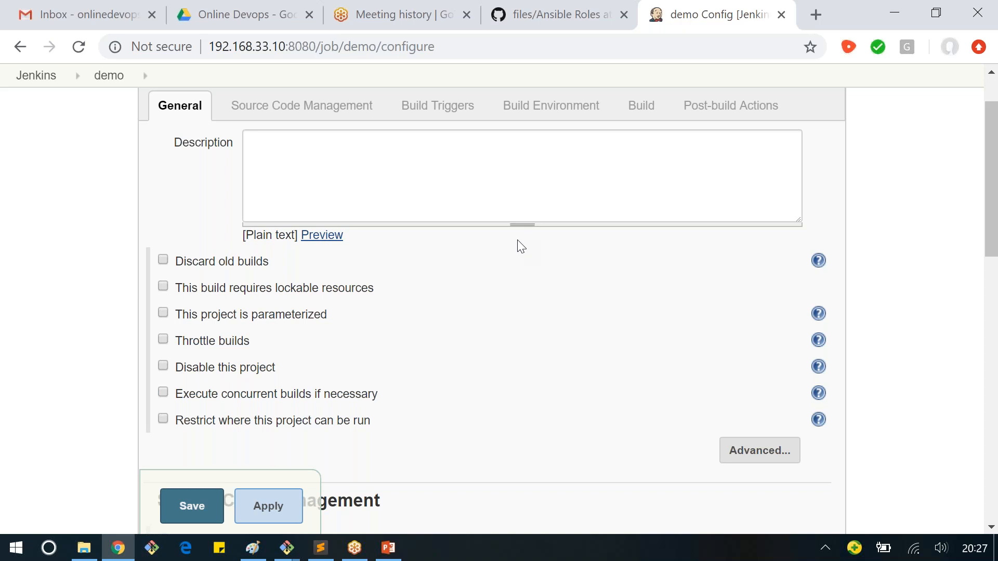
{"action": "scroll", "coordinate": [522, 246], "scroll_direction": "up", "scroll_amount": 1}
{"action": "left_click", "coordinate": [286, 215]}
{"action": "type", "text": "This "}
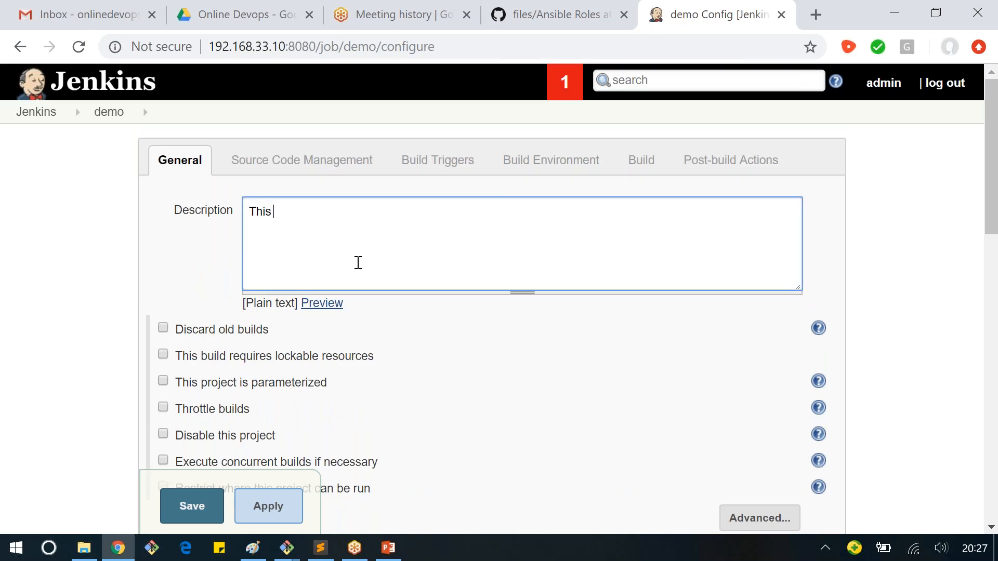
{"action": "type", "text": "job is for demo purpose"}
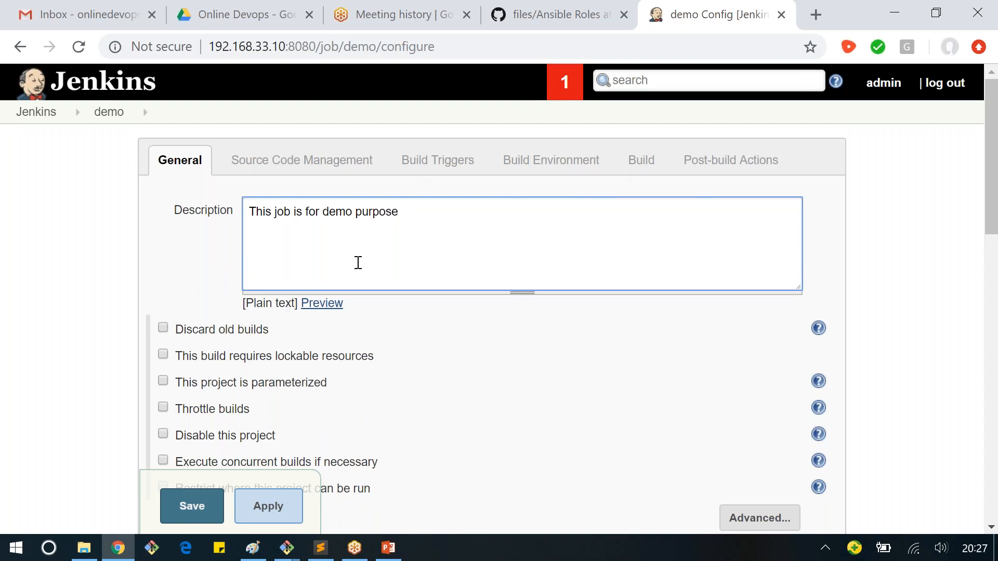
{"action": "left_click", "coordinate": [61, 278]}
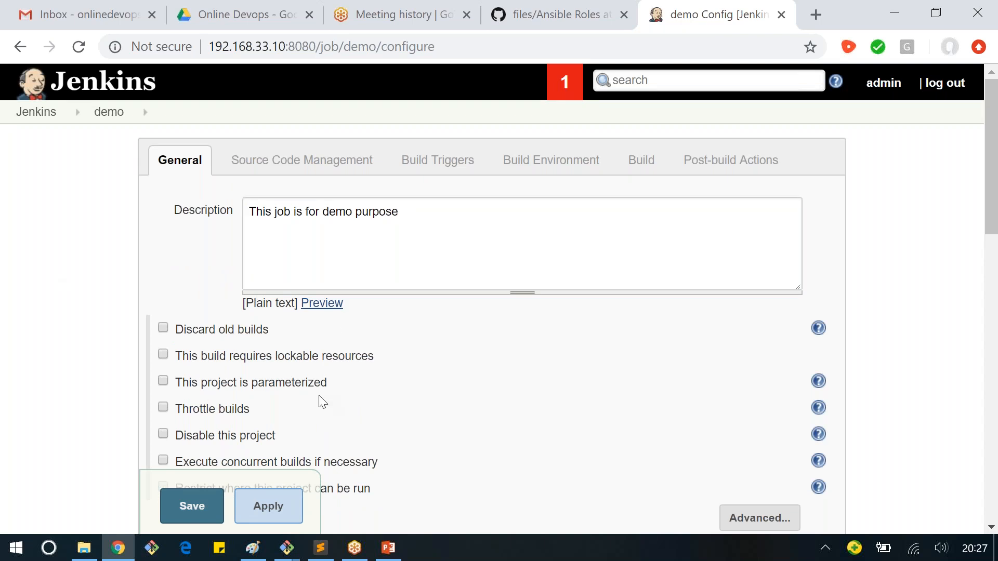
Step: Preview the job description as plain text and look over the General options below it
{"action": "left_click", "coordinate": [317, 305]}
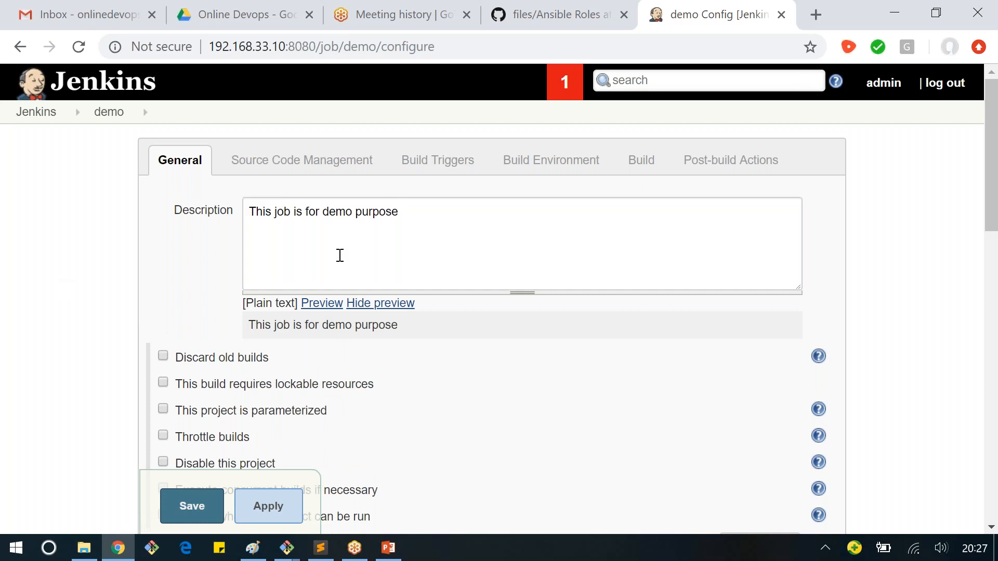
{"action": "left_click_drag", "start_coordinate": [302, 326], "coordinate": [391, 326]}
{"action": "left_click", "coordinate": [413, 324]}
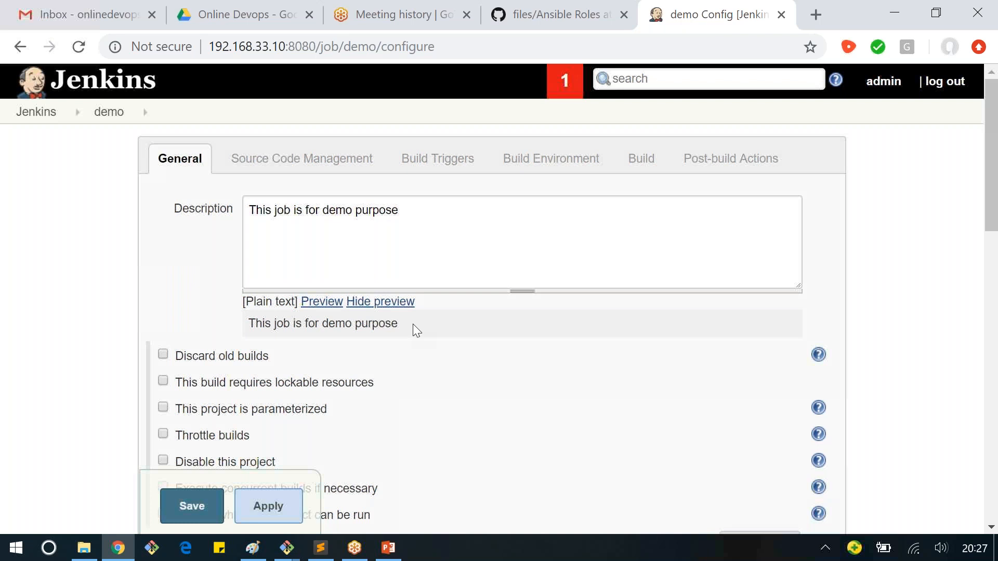
{"action": "scroll", "coordinate": [413, 324], "scroll_direction": "down", "scroll_amount": 3}
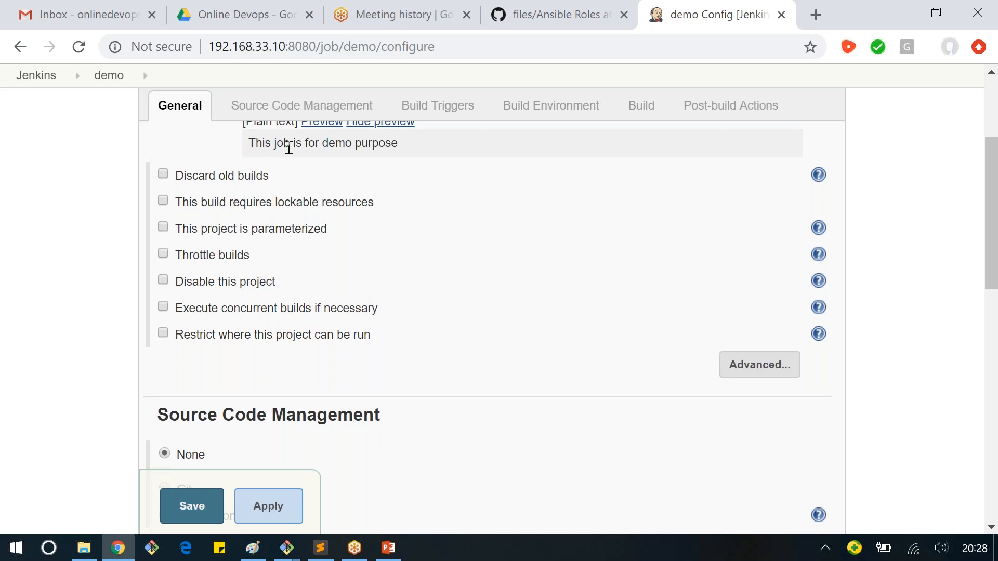
{"action": "scroll", "coordinate": [289, 148], "scroll_direction": "up", "scroll_amount": 4}
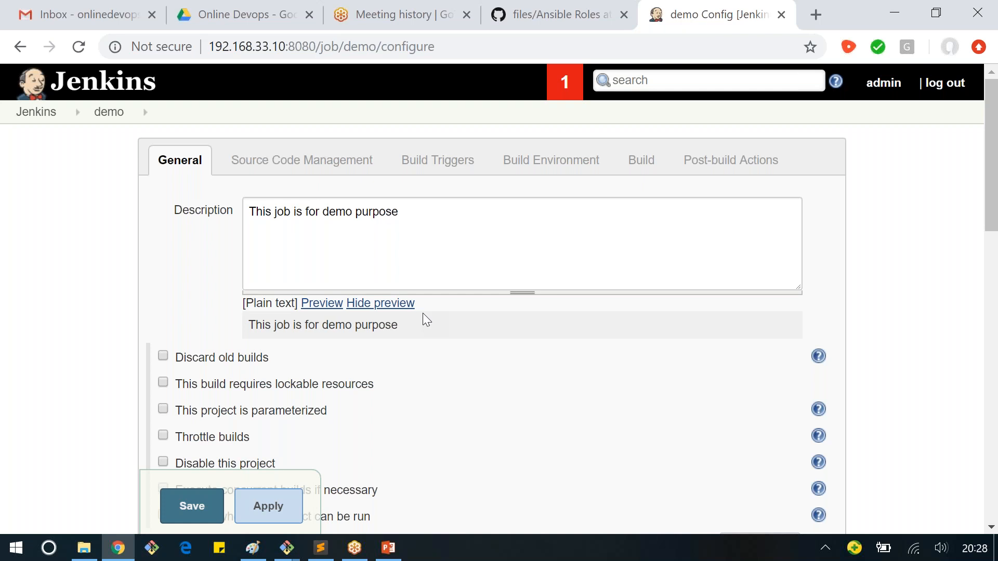
Step: Restrict where the demo project can be run, using the suggested label expression Slave
{"action": "scroll", "coordinate": [423, 313], "scroll_direction": "down", "scroll_amount": 3}
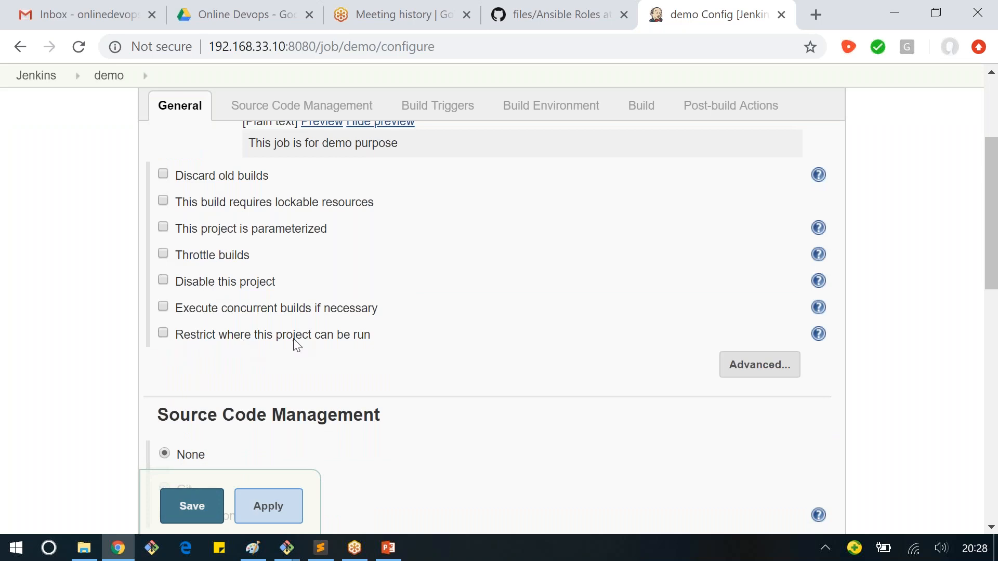
{"action": "left_click", "coordinate": [163, 333]}
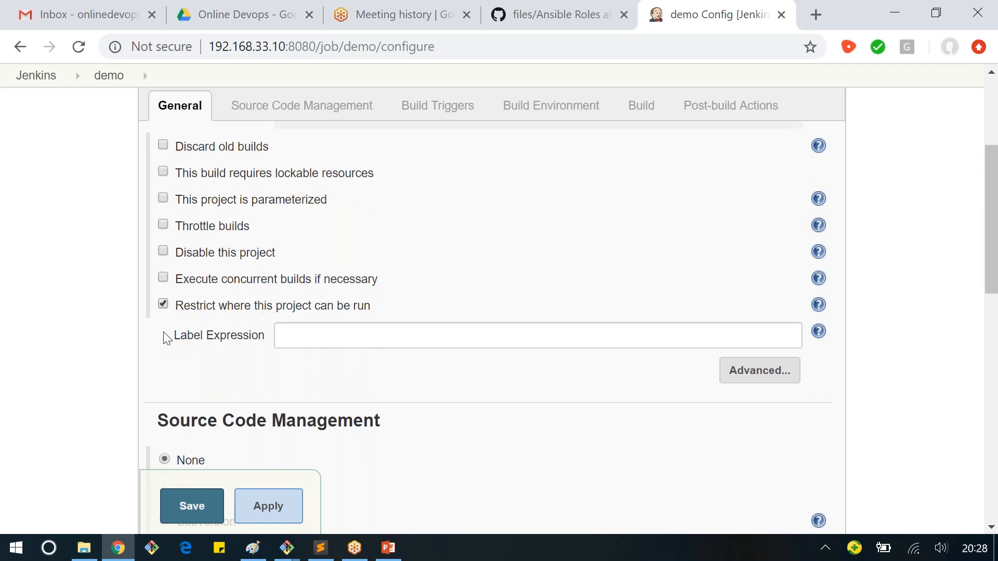
{"action": "left_click", "coordinate": [310, 334]}
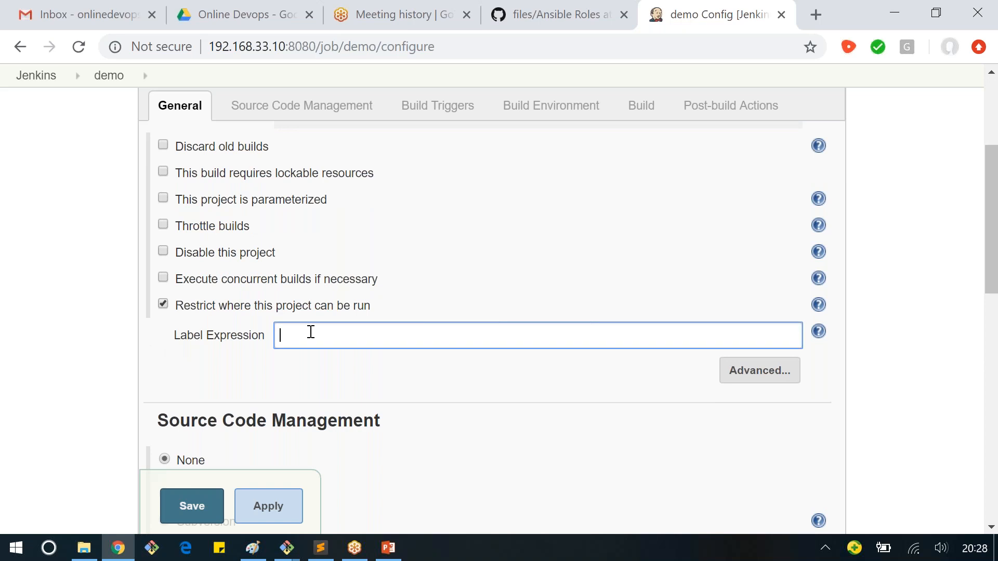
{"action": "type", "text": "S"}
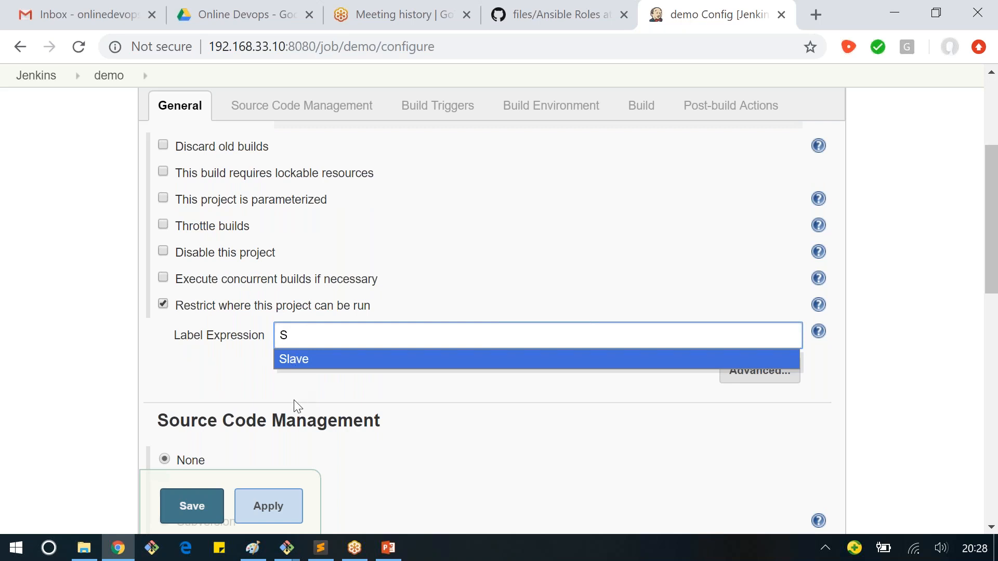
{"action": "left_click", "coordinate": [285, 363]}
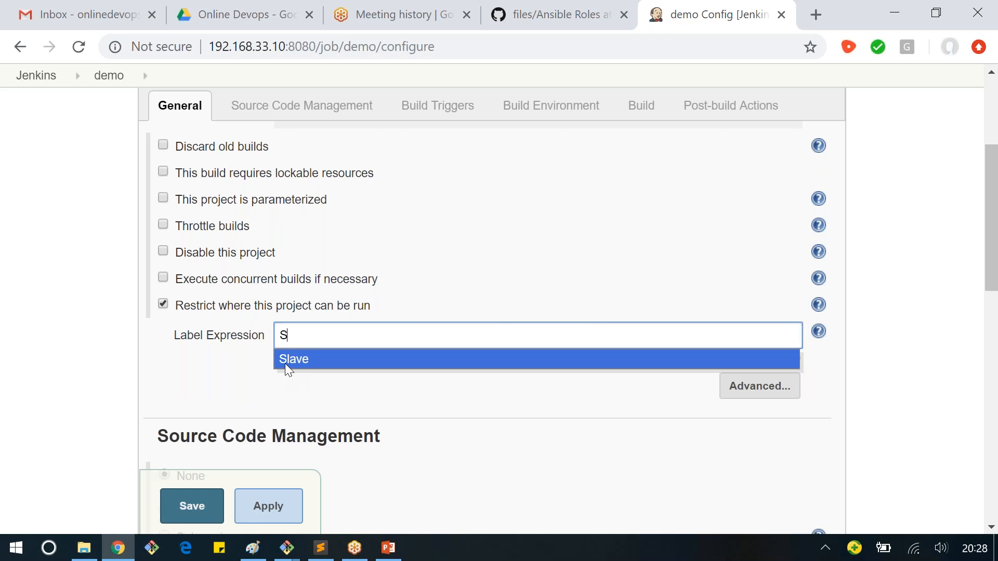
{"action": "left_click", "coordinate": [285, 363]}
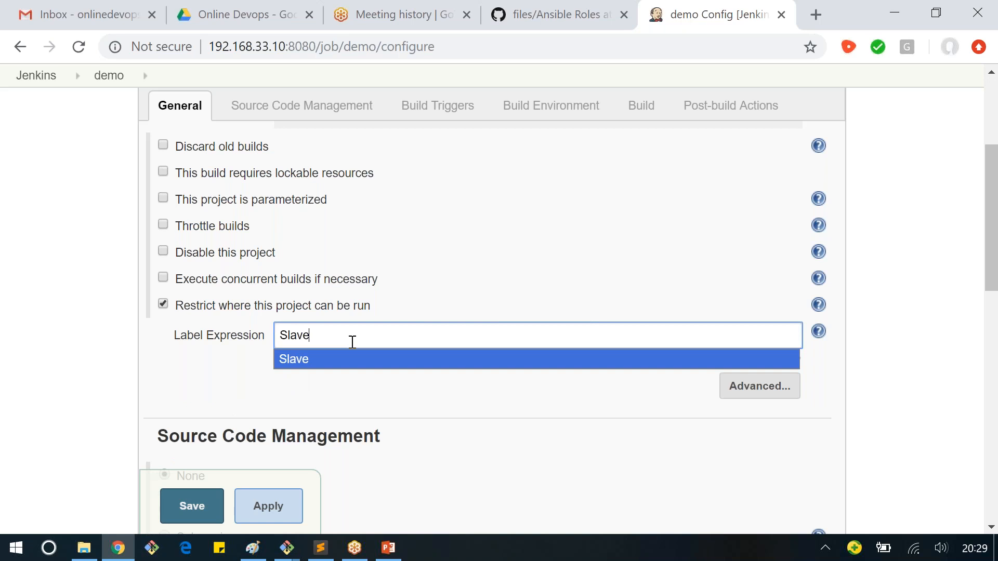
Step: Close the label suggestion and read the node information for the Slave label expression
{"action": "left_click", "coordinate": [227, 382]}
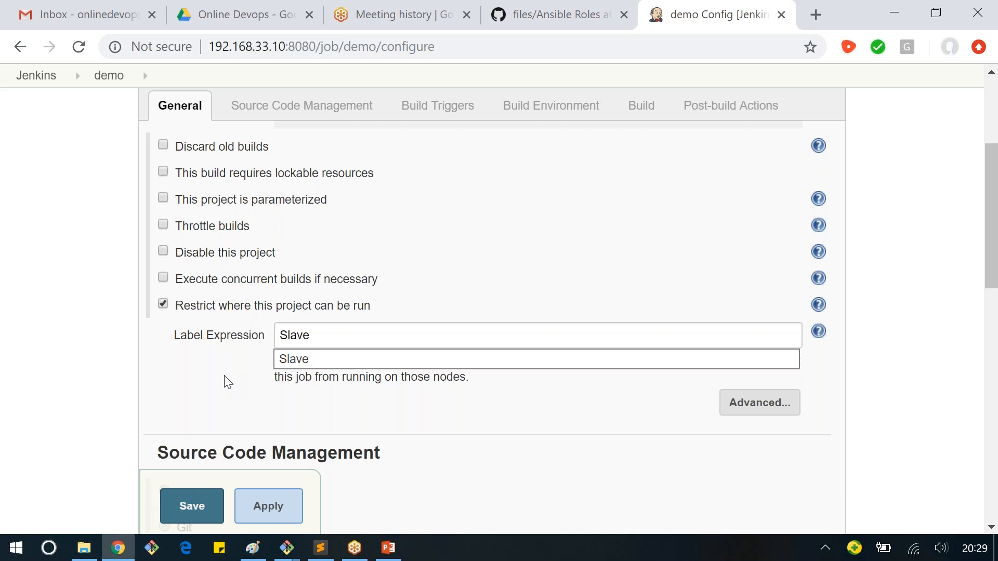
{"action": "left_click", "coordinate": [313, 363]}
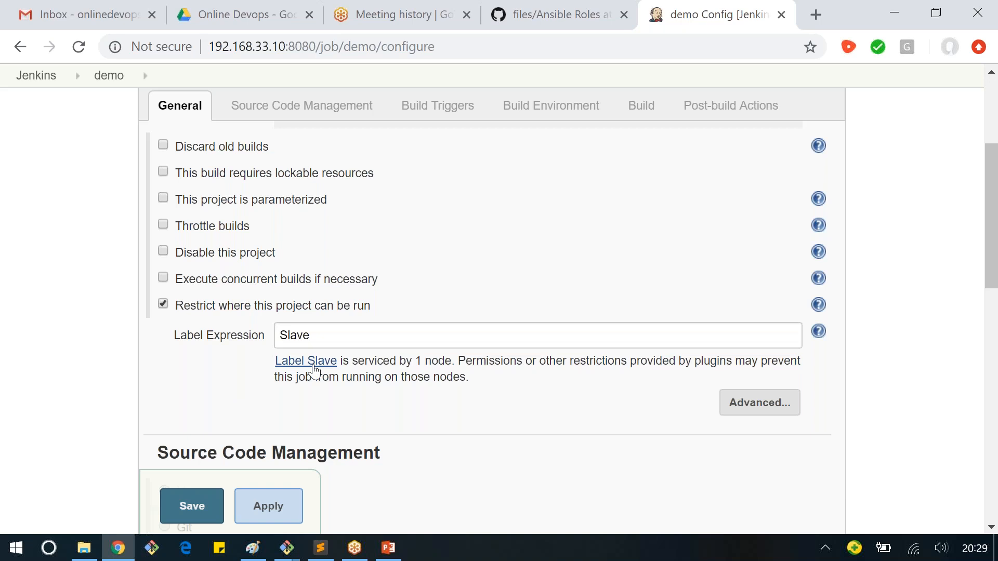
{"action": "left_click_drag", "start_coordinate": [354, 363], "coordinate": [458, 362]}
{"action": "left_click", "coordinate": [483, 391]}
{"action": "double_click", "coordinate": [296, 334]}
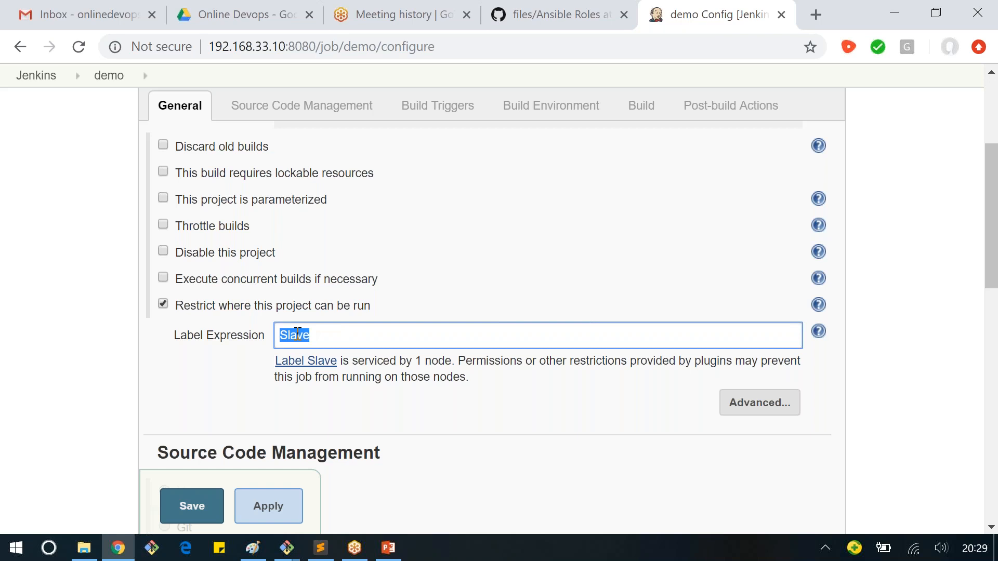
Step: Add an Execute shell build step with the commands pwd, date and ls on separate lines
{"action": "scroll", "coordinate": [316, 270], "scroll_direction": "down", "scroll_amount": 2}
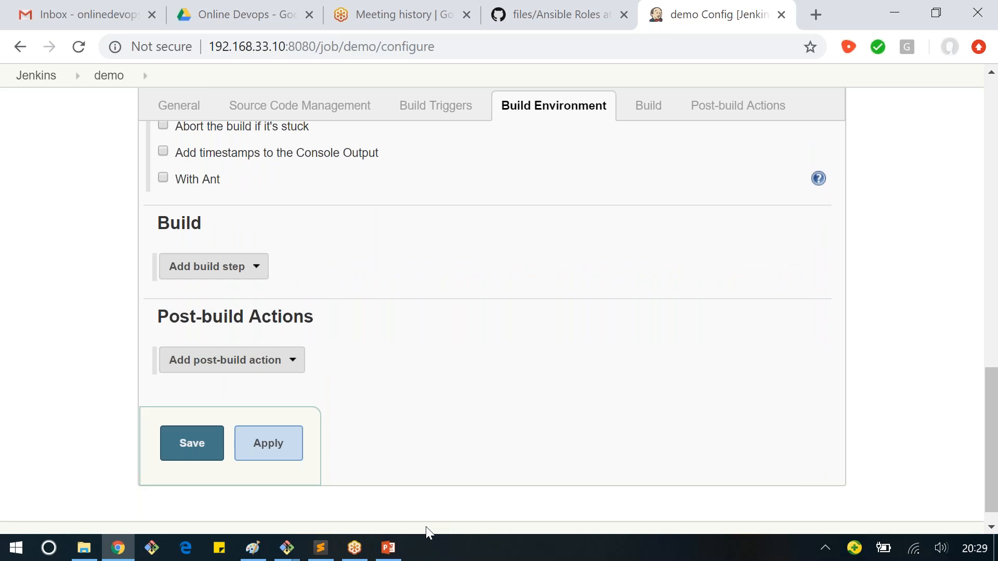
{"action": "left_click", "coordinate": [213, 266]}
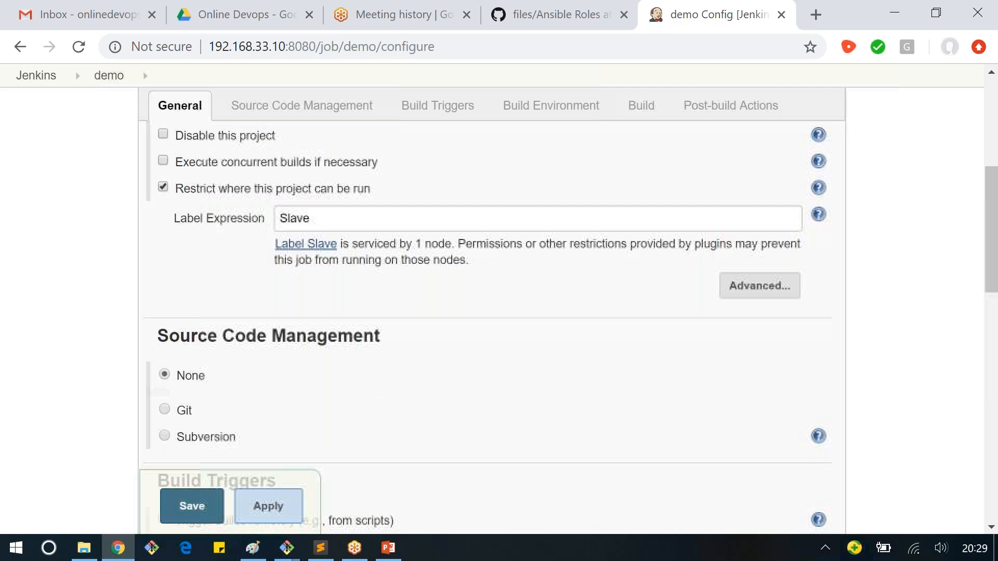
{"action": "double_click", "coordinate": [295, 219]}
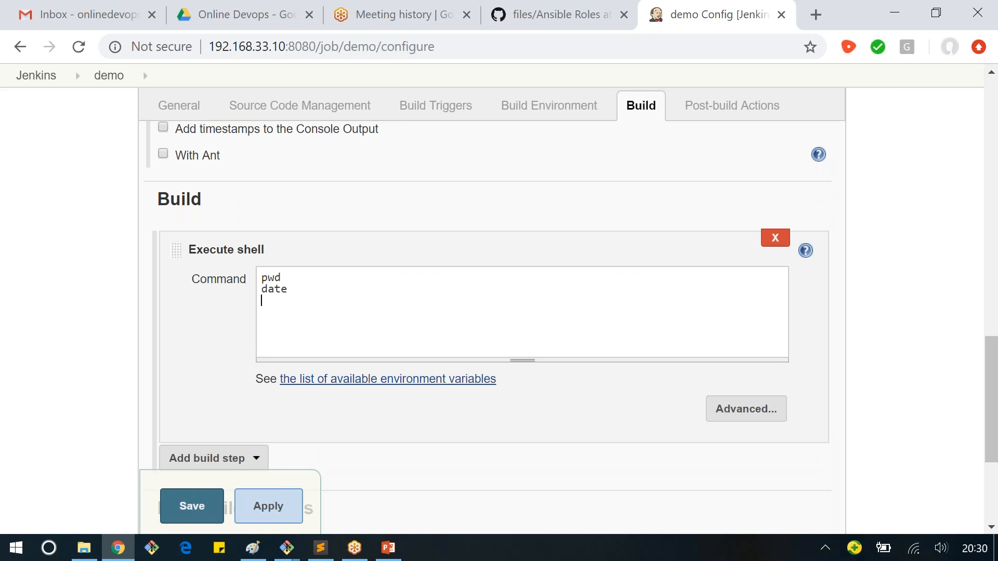
{"action": "type", "text": "ls"}
Step: Apply and save the demo job's configuration, returning to its project page
{"action": "scroll", "coordinate": [310, 338], "scroll_direction": "down", "scroll_amount": 1}
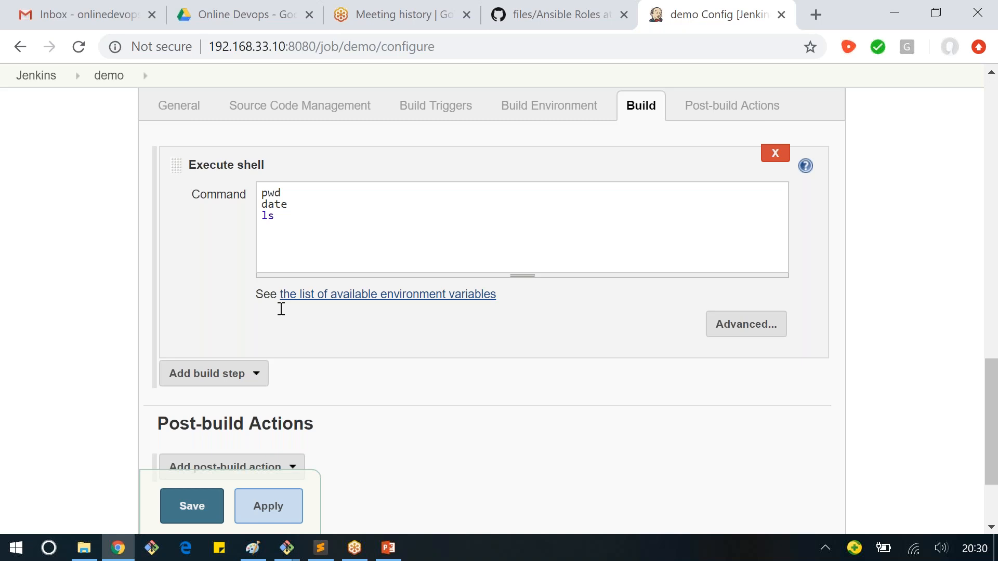
{"action": "scroll", "coordinate": [281, 309], "scroll_direction": "down", "scroll_amount": 2}
{"action": "left_click", "coordinate": [268, 453]}
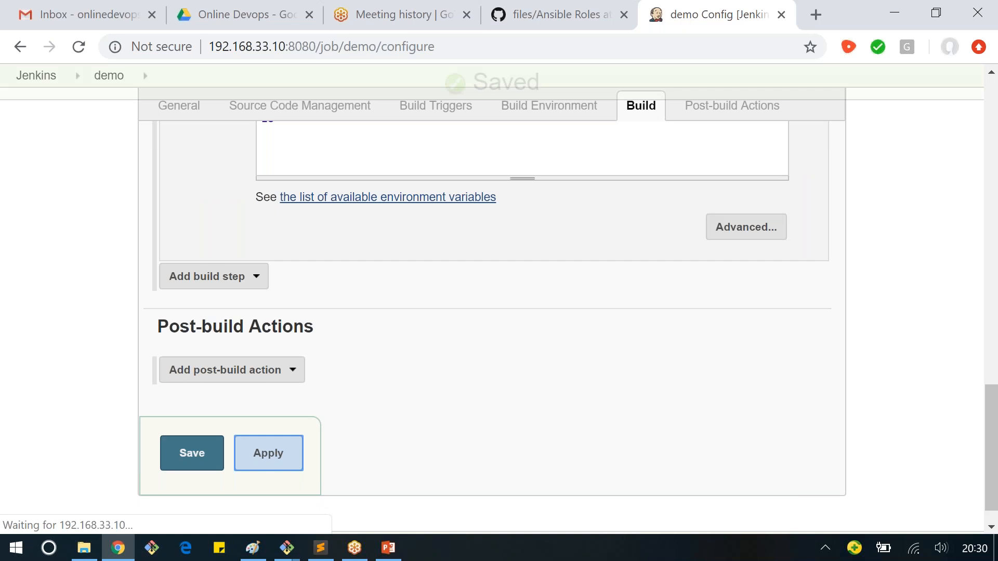
{"action": "scroll", "coordinate": [298, 357], "scroll_direction": "up", "scroll_amount": 8}
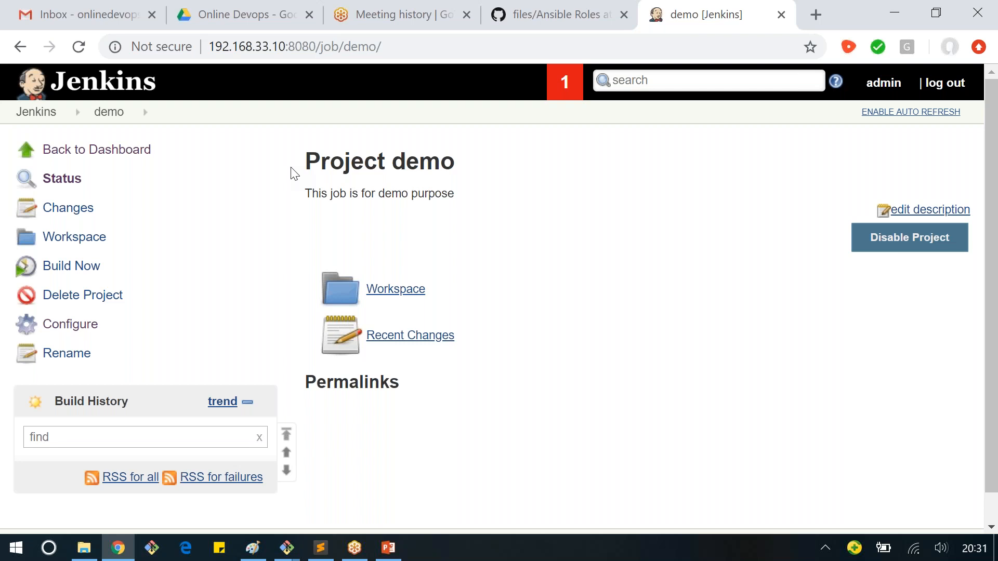
Step: Review the demo project's description and its Status, Changes and Workspace options on the project page
{"action": "left_click_drag", "start_coordinate": [318, 194], "coordinate": [455, 194]}
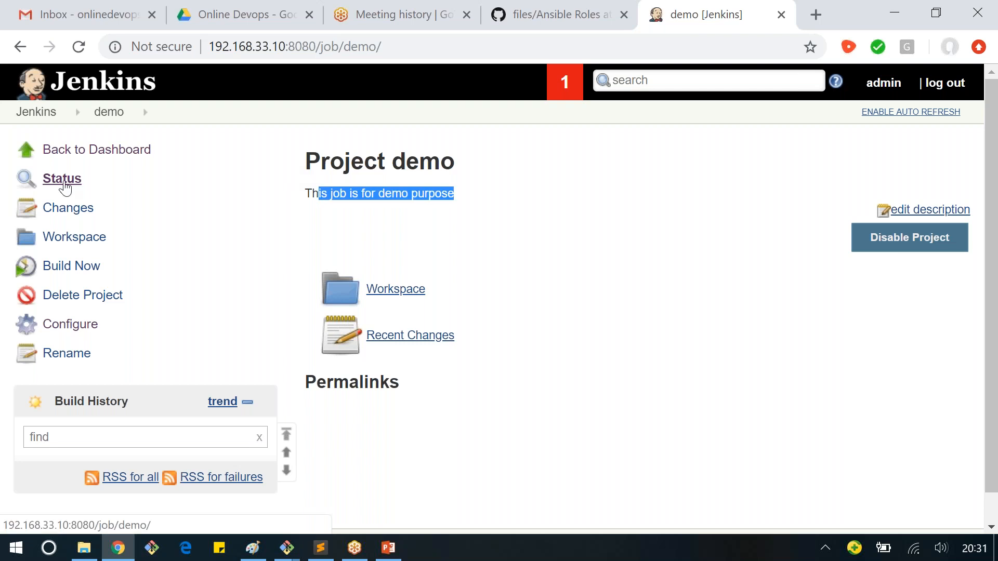
{"action": "left_click", "coordinate": [65, 187]}
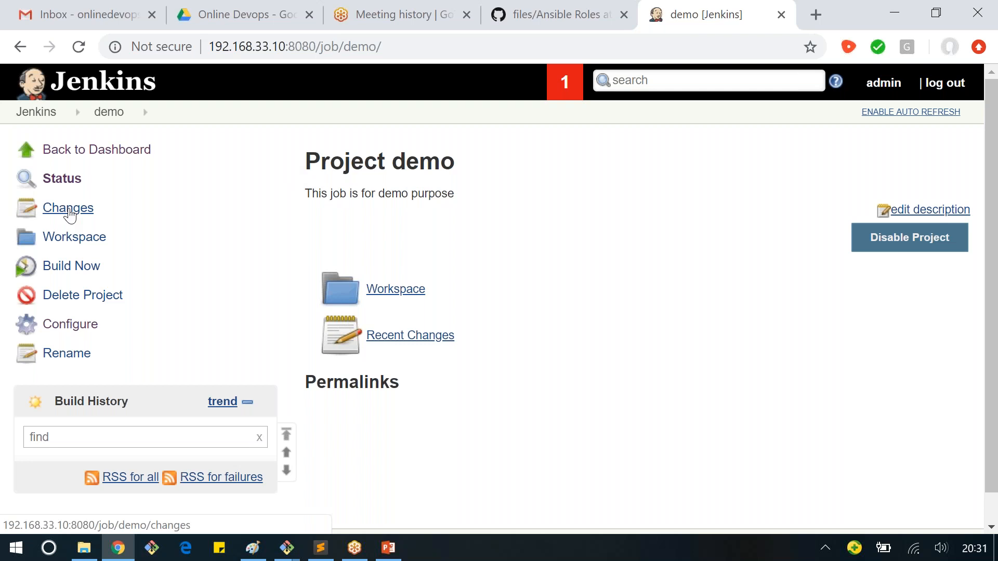
{"action": "left_click_drag", "start_coordinate": [73, 209], "coordinate": [106, 239]}
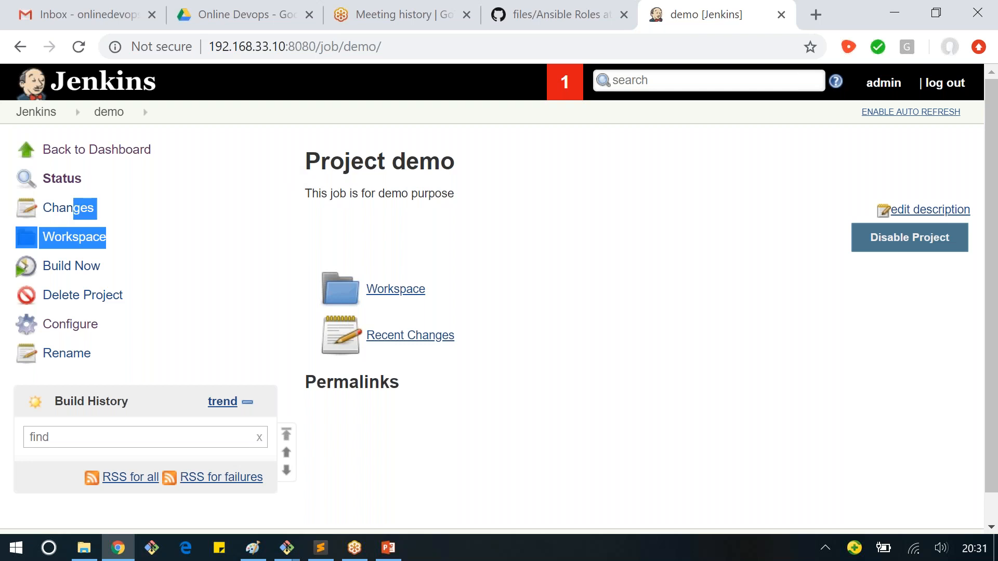
{"action": "left_click_drag", "start_coordinate": [73, 210], "coordinate": [44, 210]}
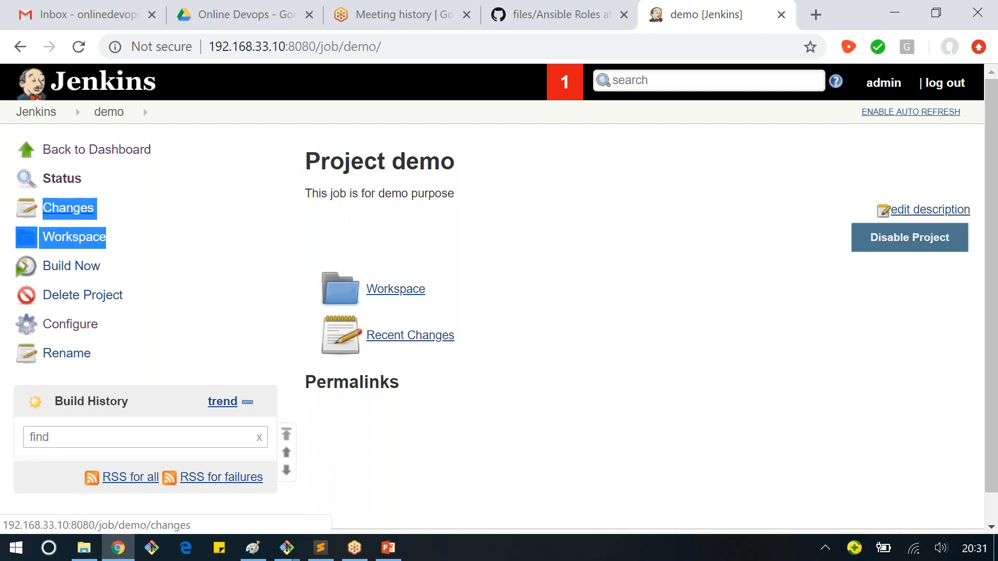
{"action": "left_click", "coordinate": [134, 276]}
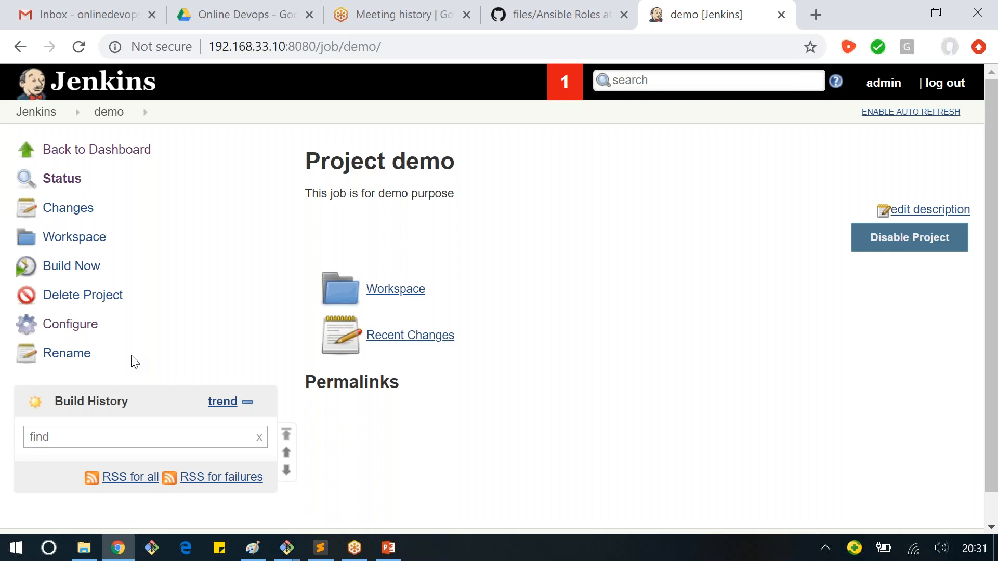
Step: Build the demo job and open build #1 from the build history
{"action": "scroll", "coordinate": [137, 359], "scroll_direction": "down", "scroll_amount": 1}
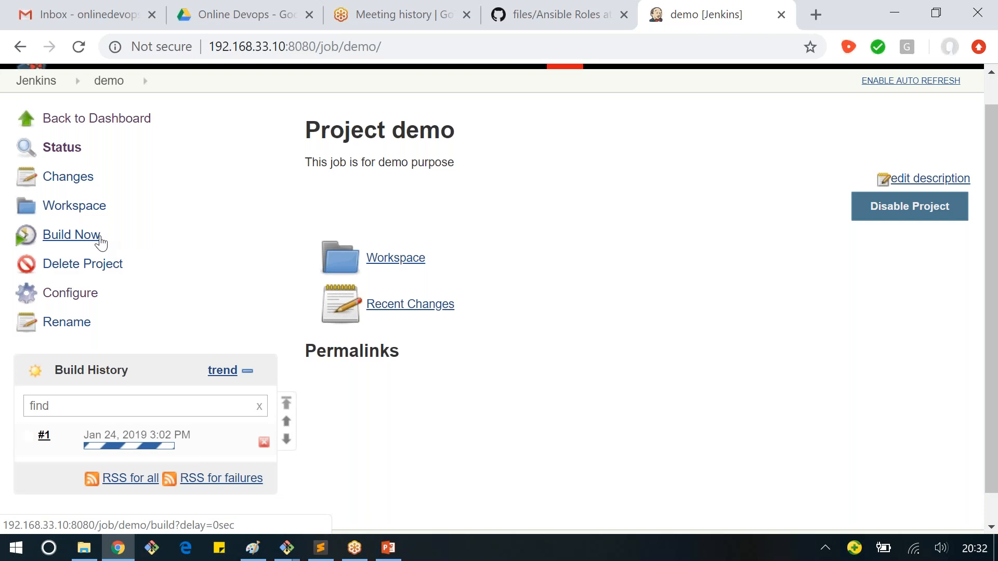
{"action": "left_click_drag", "start_coordinate": [54, 369], "coordinate": [49, 415]}
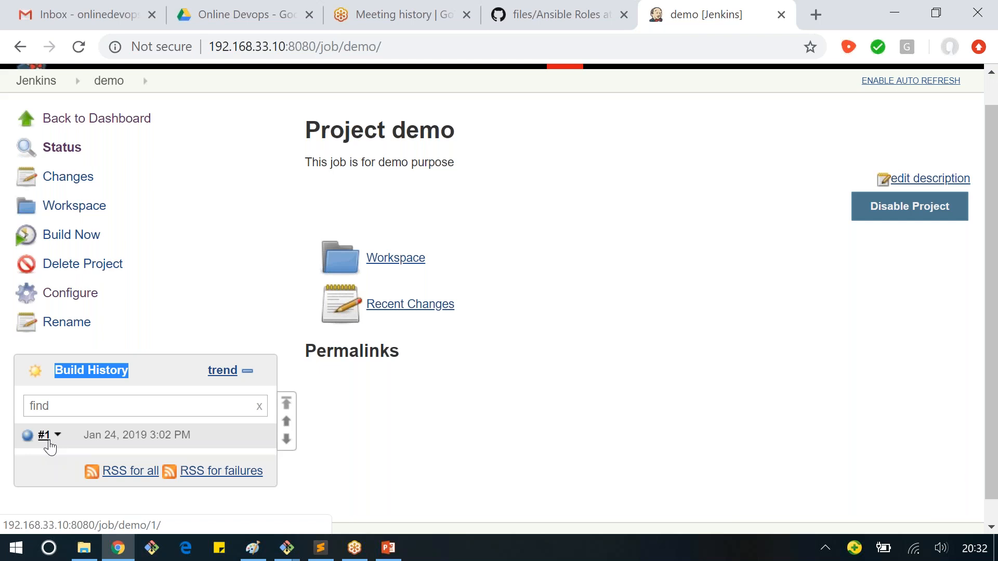
{"action": "scroll", "coordinate": [49, 447], "scroll_direction": "down", "scroll_amount": 1}
{"action": "left_click", "coordinate": [66, 340]}
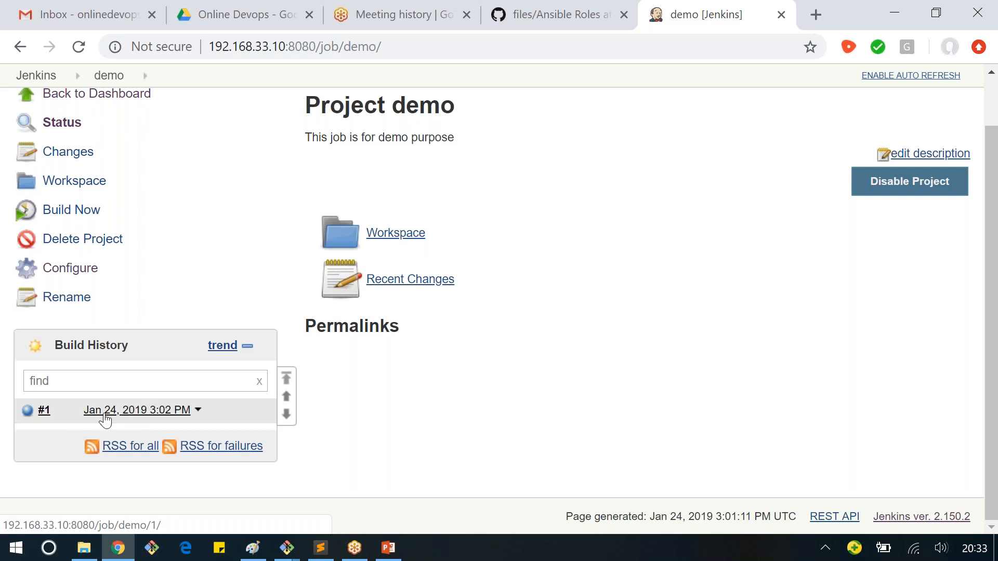
{"action": "left_click", "coordinate": [44, 411]}
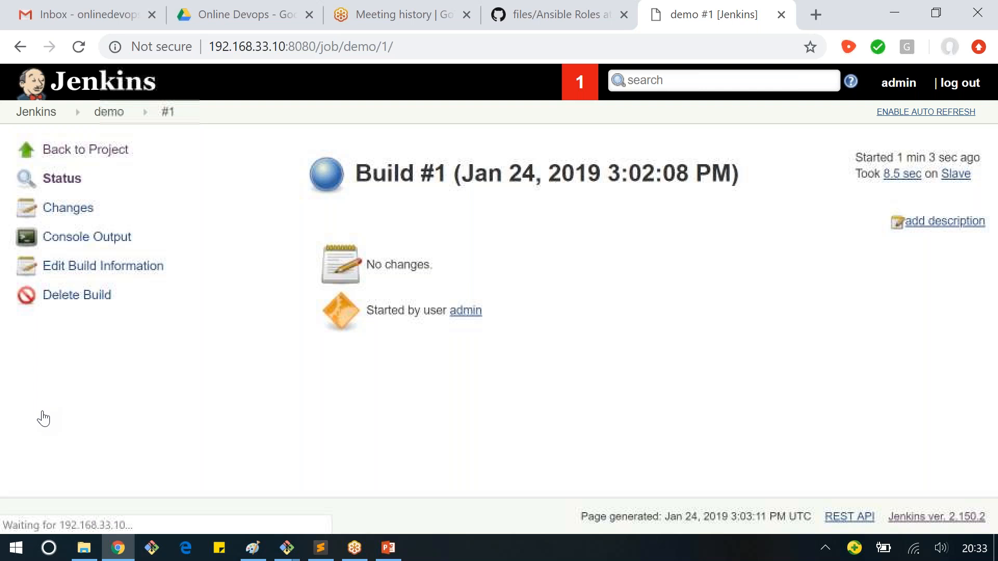
Step: Examine build #1's status page, including its number and date, its changes and who started it
{"action": "left_click_drag", "start_coordinate": [357, 175], "coordinate": [474, 175]}
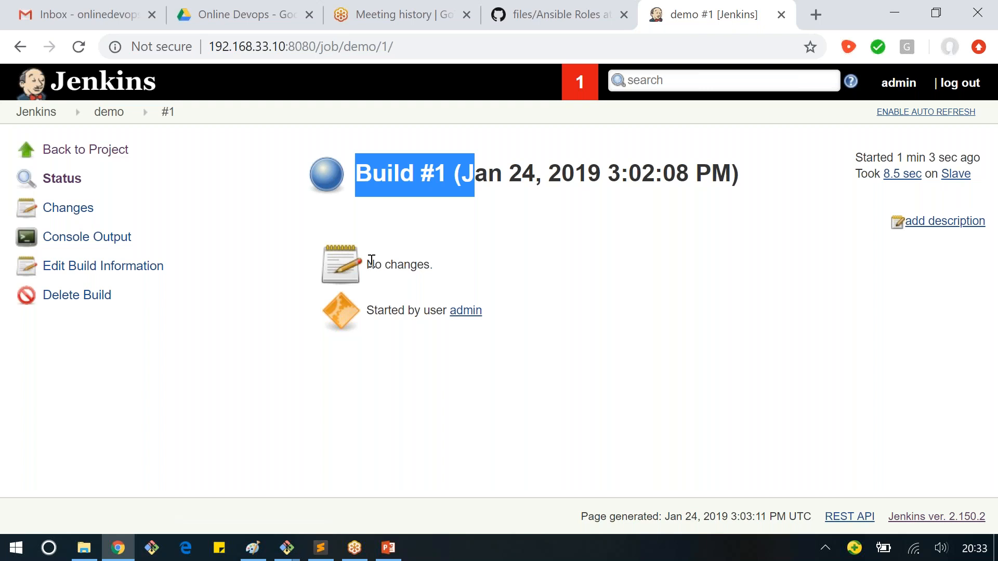
{"action": "left_click_drag", "start_coordinate": [372, 262], "coordinate": [459, 275]}
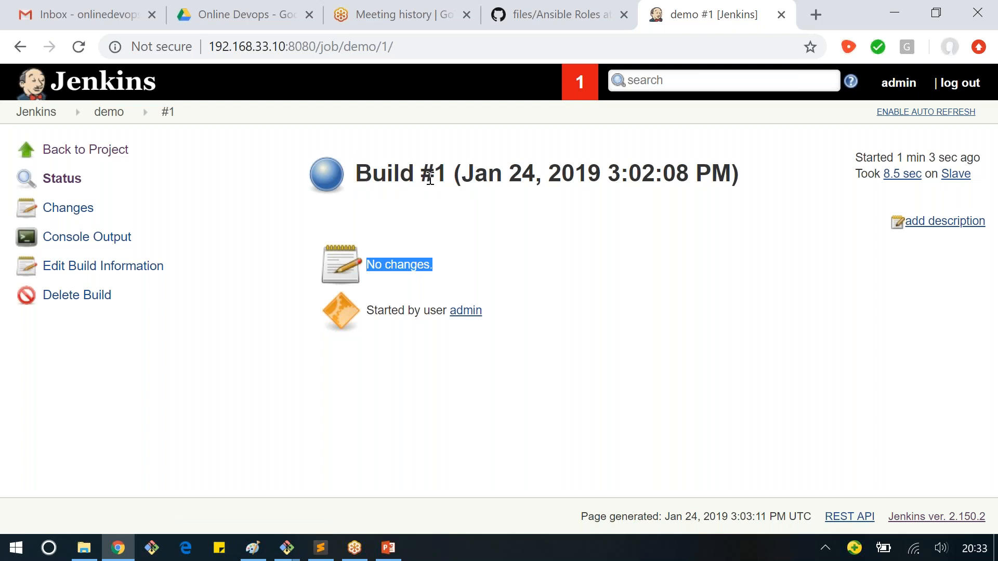
{"action": "left_click_drag", "start_coordinate": [427, 178], "coordinate": [456, 171]}
{"action": "left_click", "coordinate": [418, 311]}
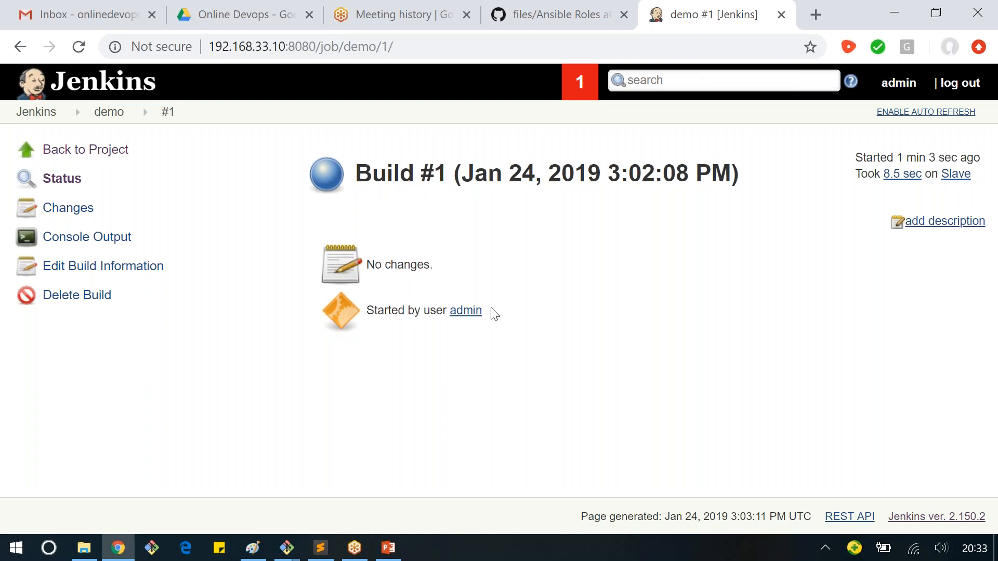
{"action": "left_click_drag", "start_coordinate": [491, 311], "coordinate": [453, 311]}
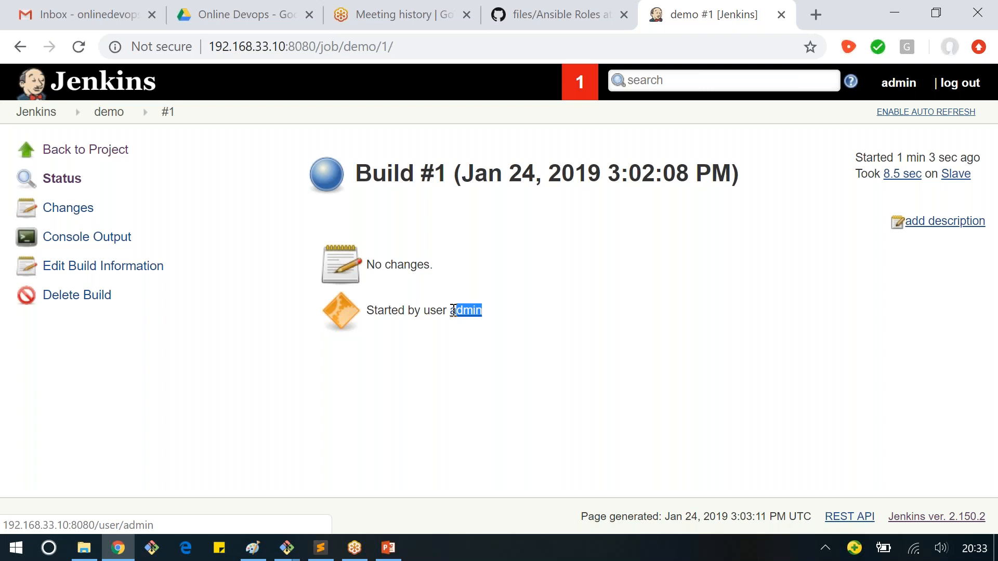
{"action": "left_click", "coordinate": [371, 359]}
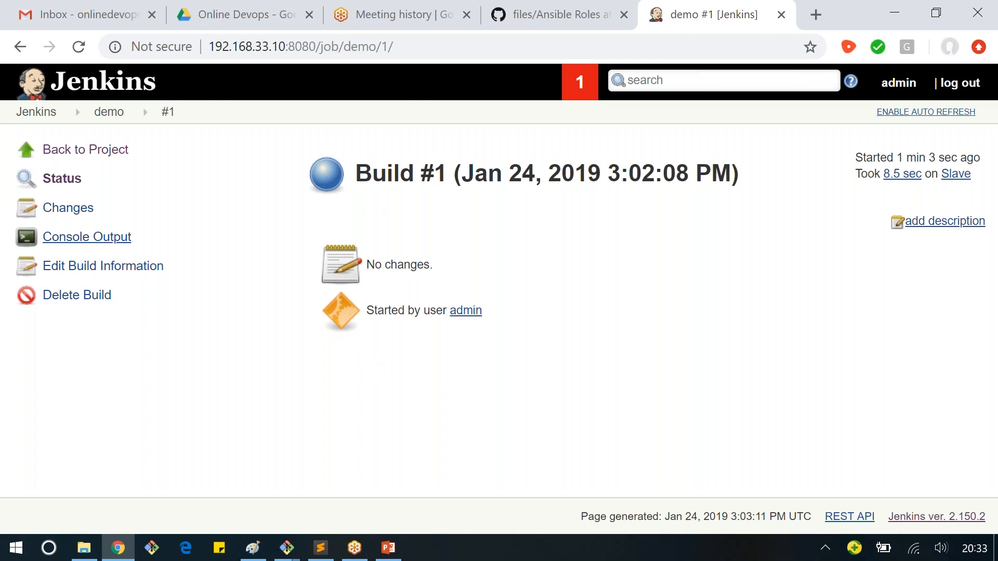
Step: Open build #1's console output and examine the node and workspace path used for the build
{"action": "left_click", "coordinate": [76, 239]}
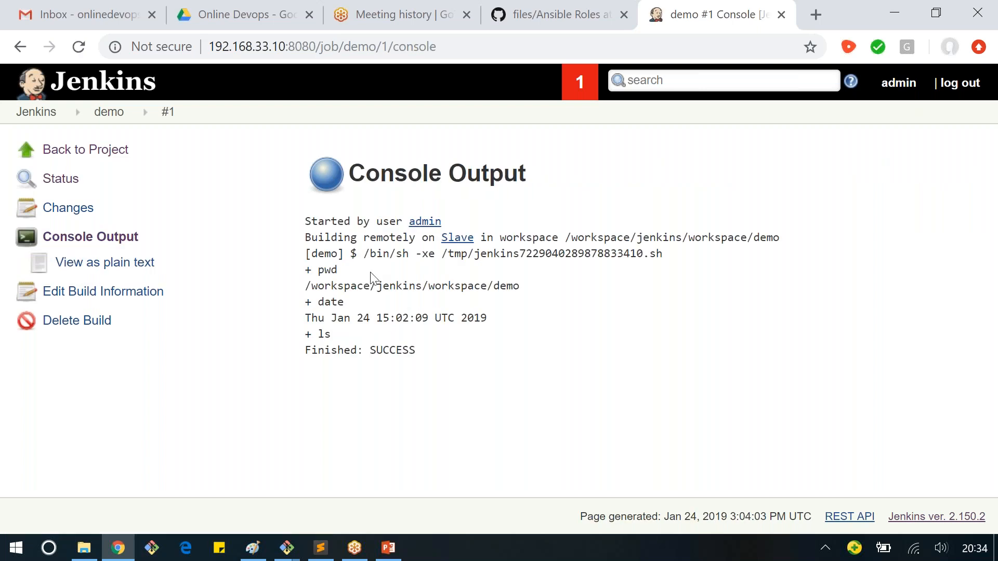
{"action": "left_click_drag", "start_coordinate": [337, 237], "coordinate": [396, 254]}
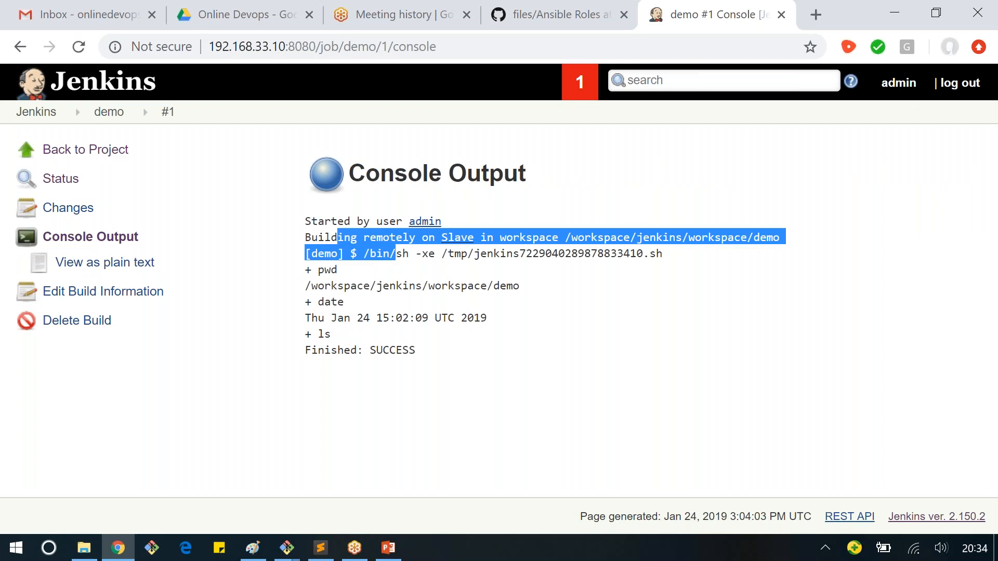
{"action": "left_click_drag", "start_coordinate": [564, 238], "coordinate": [682, 244]}
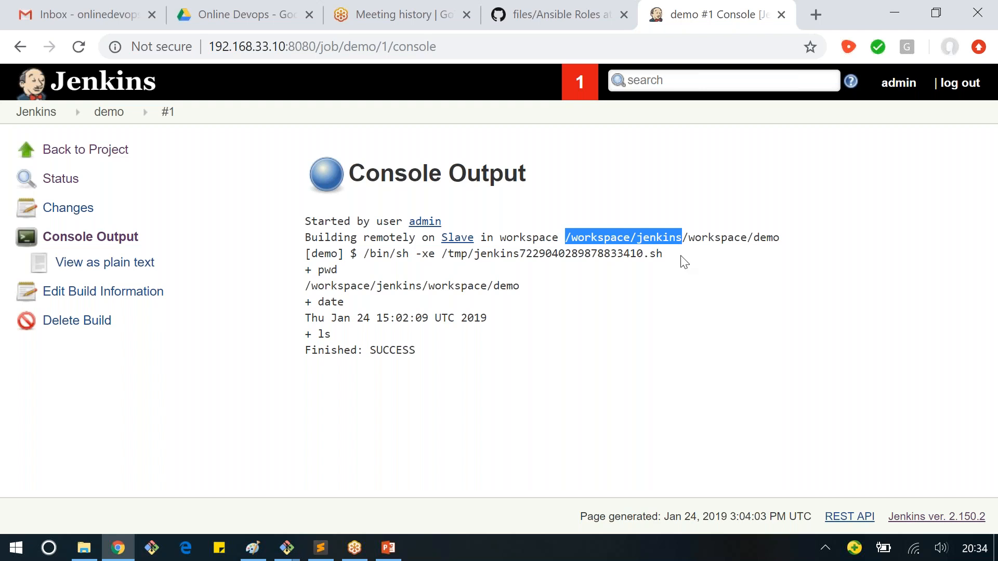
{"action": "left_click", "coordinate": [707, 241]}
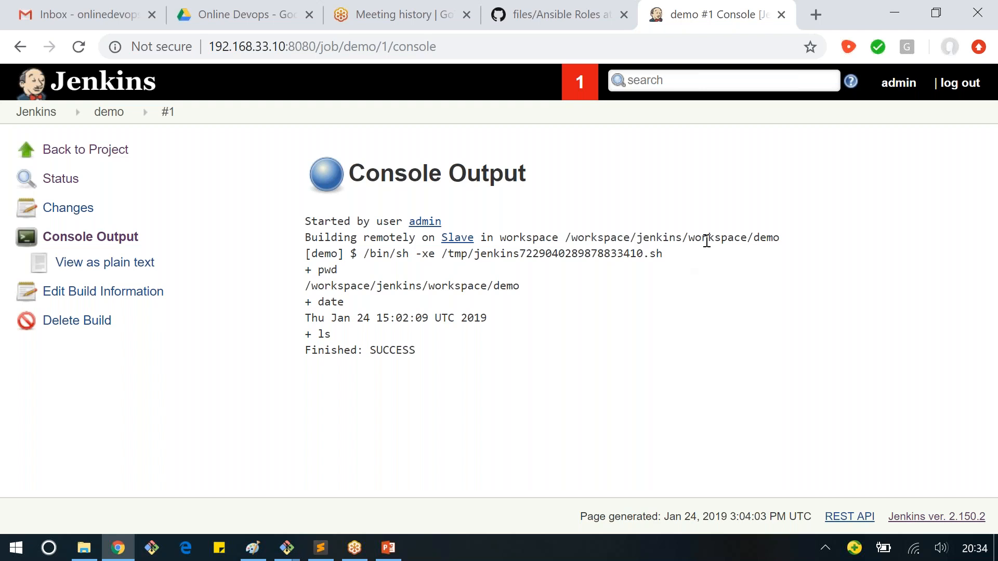
{"action": "double_click", "coordinate": [707, 237]}
{"action": "double_click", "coordinate": [768, 238]}
{"action": "left_click_drag", "start_coordinate": [566, 237], "coordinate": [686, 241]}
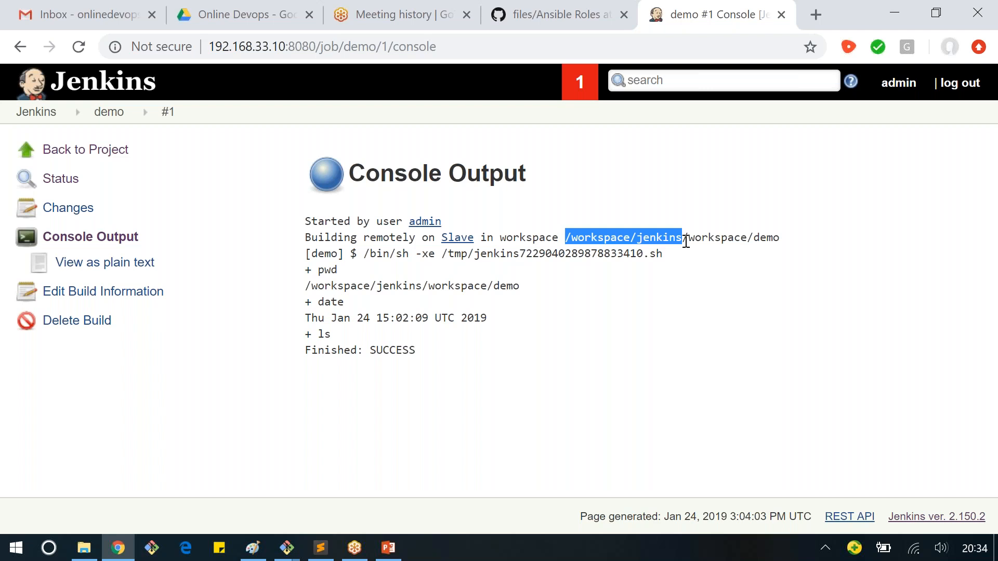
{"action": "double_click", "coordinate": [719, 238]}
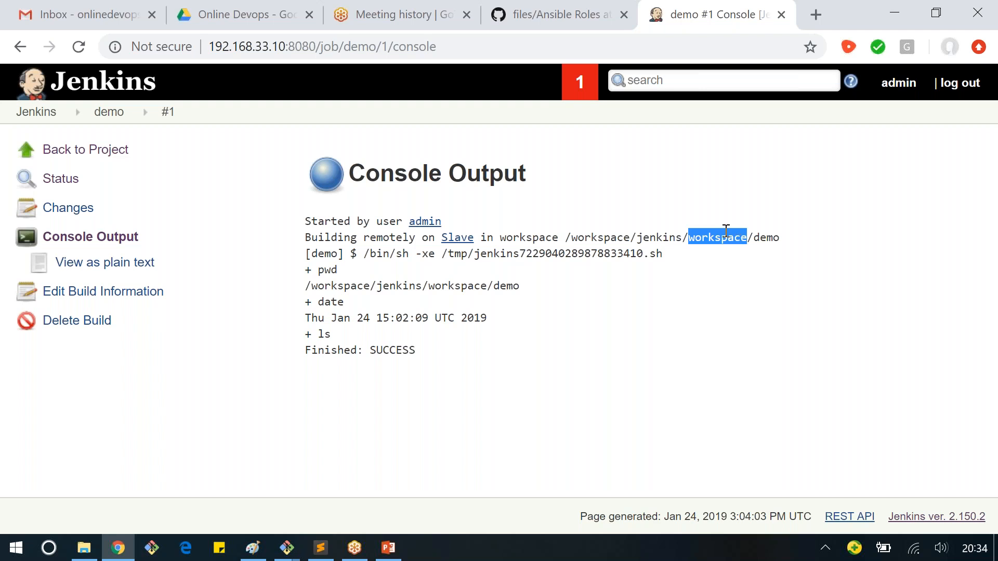
{"action": "double_click", "coordinate": [767, 236]}
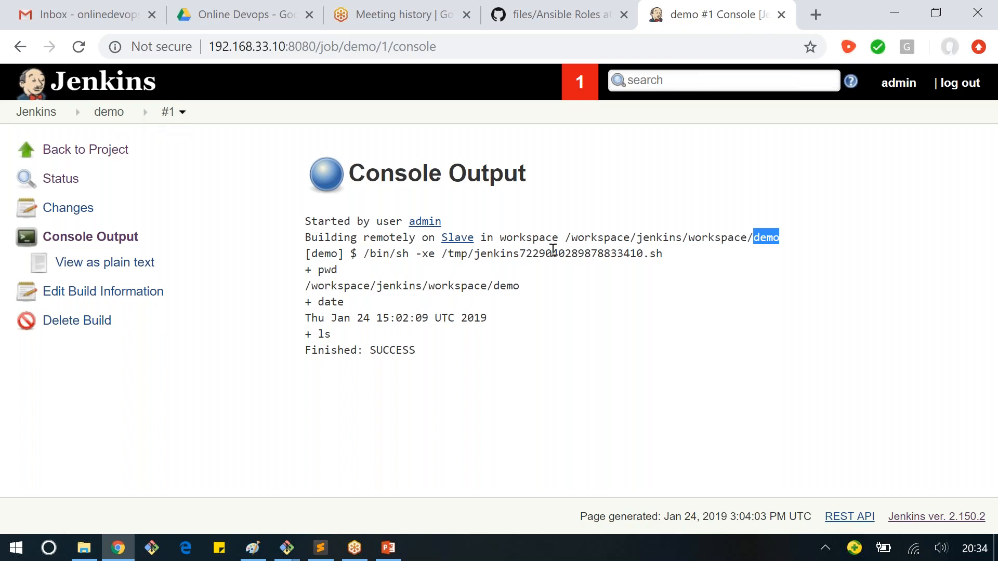
{"action": "left_click", "coordinate": [575, 382]}
Step: Examine the temporary shell script line and the pwd, date and ls results in the console output
{"action": "left_click_drag", "start_coordinate": [396, 252], "coordinate": [663, 254]}
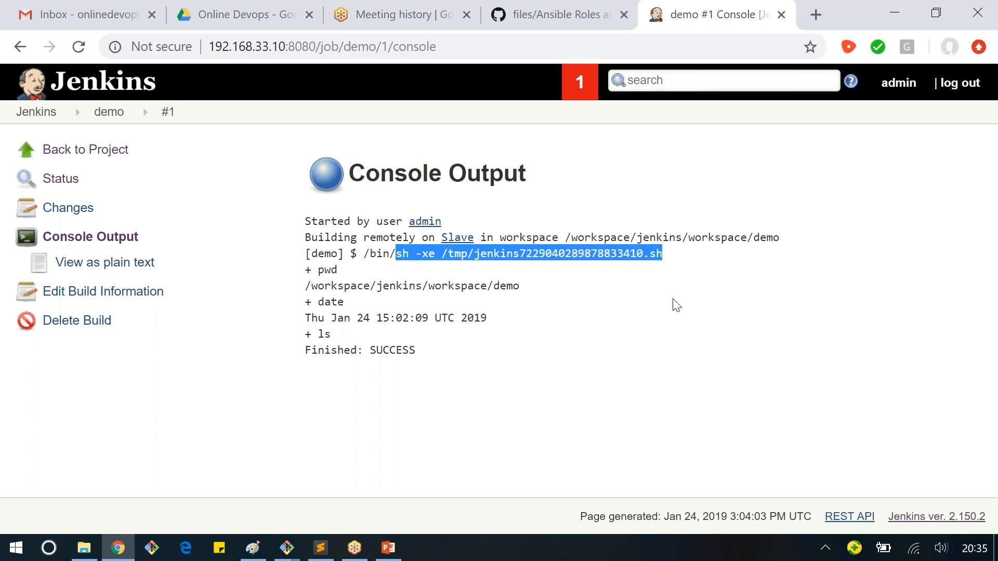
{"action": "left_click", "coordinate": [673, 299]}
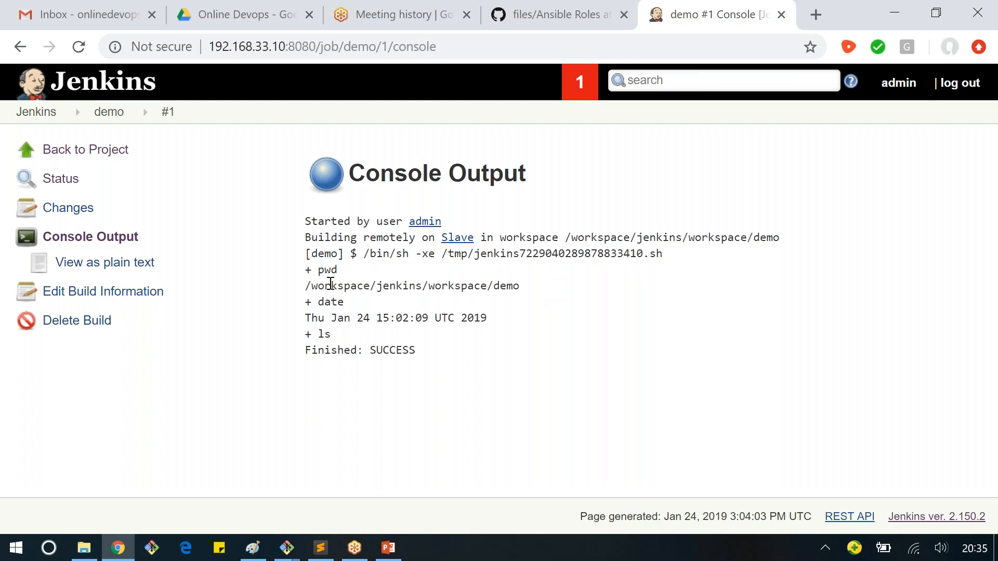
{"action": "left_click_drag", "start_coordinate": [305, 286], "coordinate": [521, 287]}
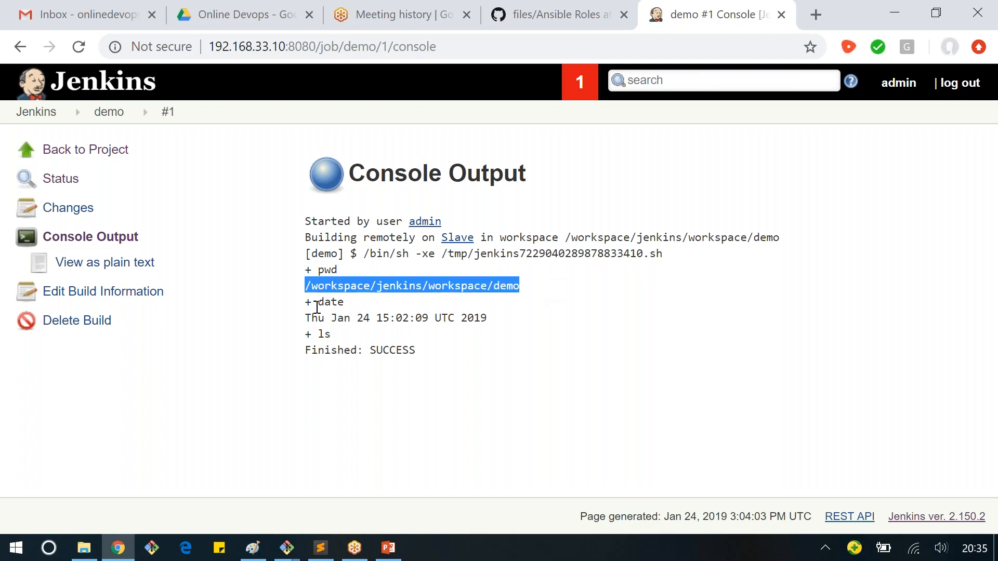
{"action": "double_click", "coordinate": [318, 304]}
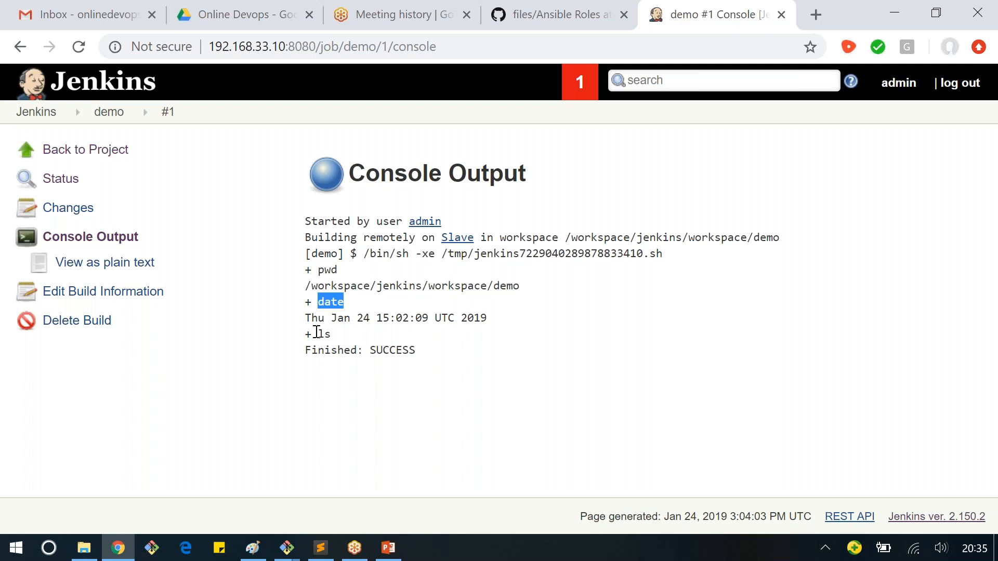
{"action": "double_click", "coordinate": [321, 334]}
{"action": "left_click", "coordinate": [813, 246]}
{"action": "double_click", "coordinate": [768, 239]}
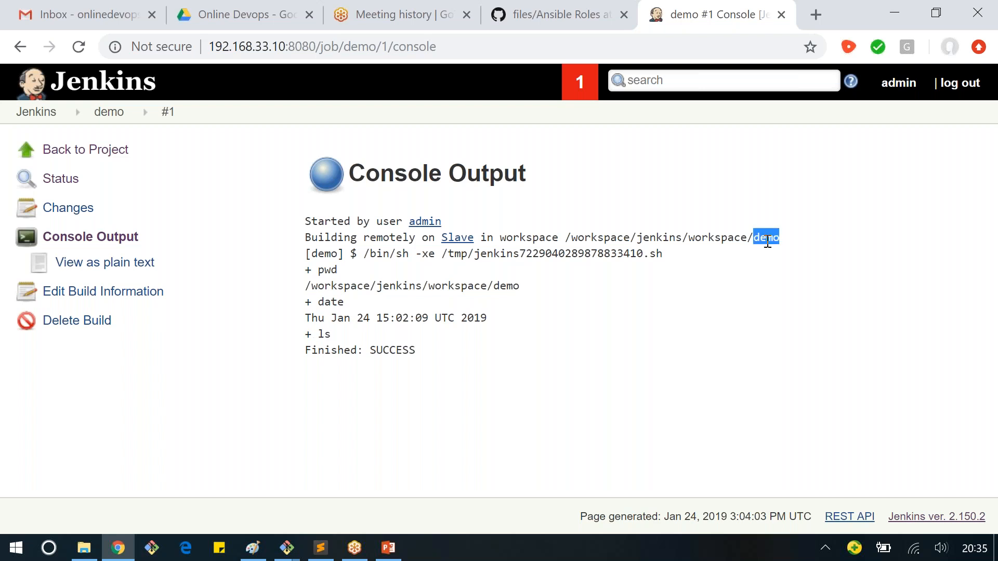
Step: Examine the ls command and final status in build #1's console output, and open the build's editable information
{"action": "left_click", "coordinate": [788, 288]}
{"action": "left_click_drag", "start_coordinate": [313, 335], "coordinate": [349, 350]}
{"action": "left_click", "coordinate": [310, 348]}
{"action": "mouse_move", "coordinate": [448, 220]}
{"action": "left_click", "coordinate": [89, 293]}
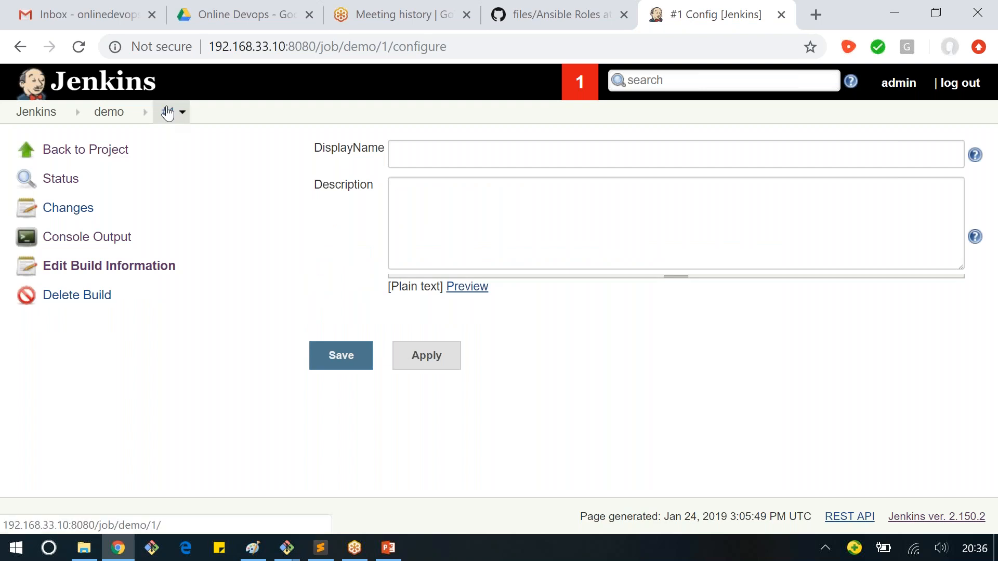
Step: Return to the demo project, run the job again and check build #2 in the build history
{"action": "left_click", "coordinate": [107, 117]}
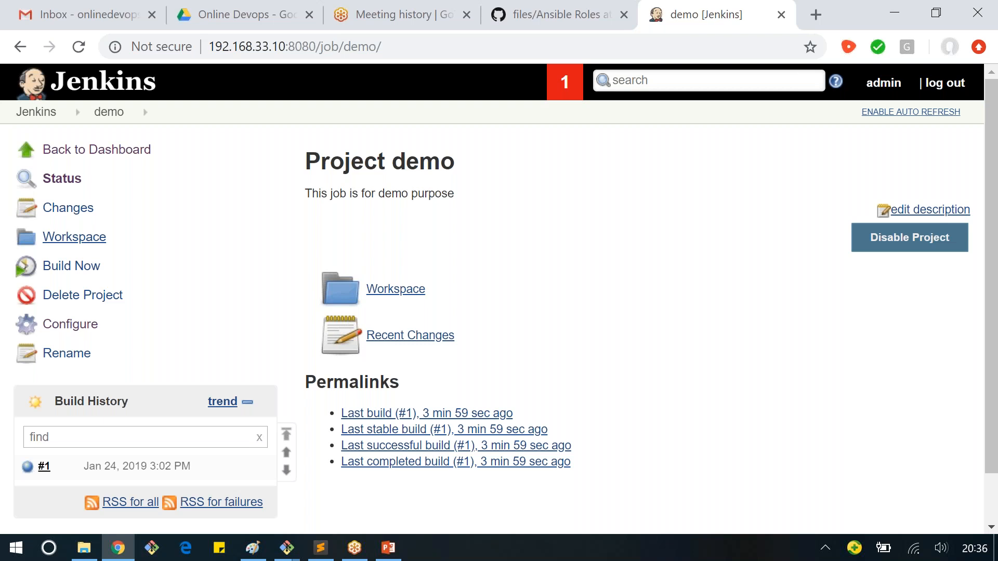
{"action": "scroll", "coordinate": [27, 391], "scroll_direction": "down", "scroll_amount": 1}
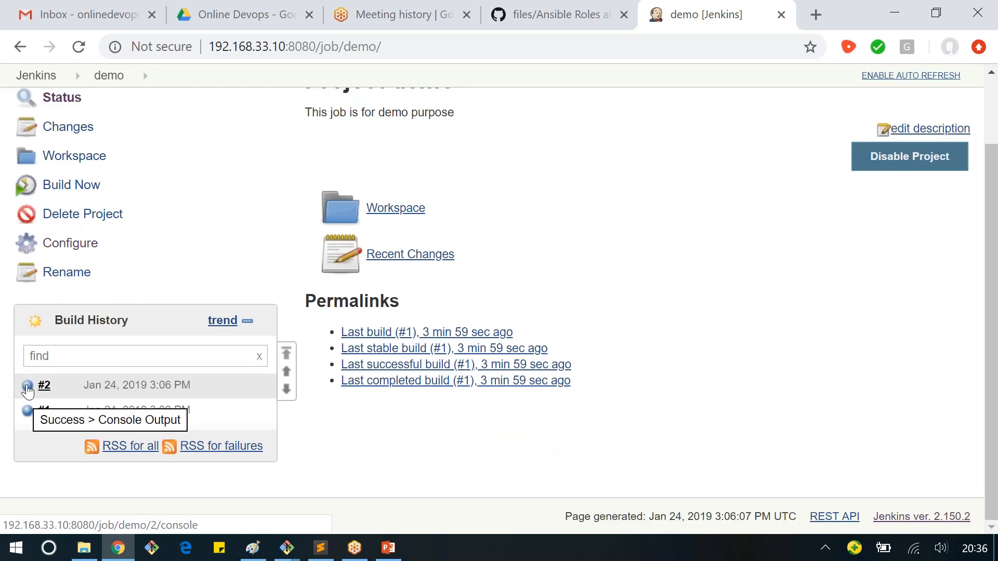
{"action": "scroll", "coordinate": [82, 300], "scroll_direction": "up", "scroll_amount": 1}
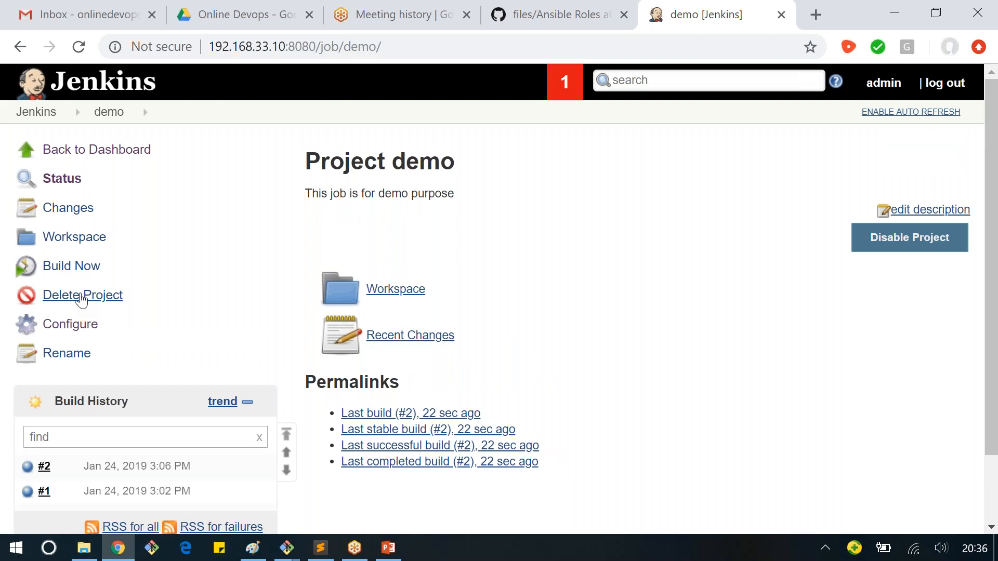
{"action": "scroll", "coordinate": [82, 299], "scroll_direction": "down", "scroll_amount": 1}
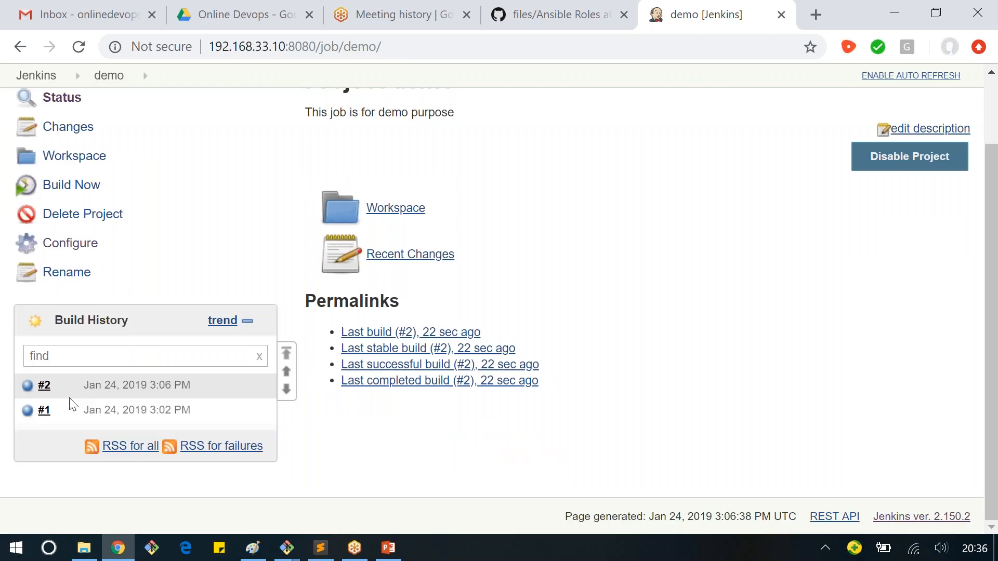
{"action": "key", "text": "F5"}
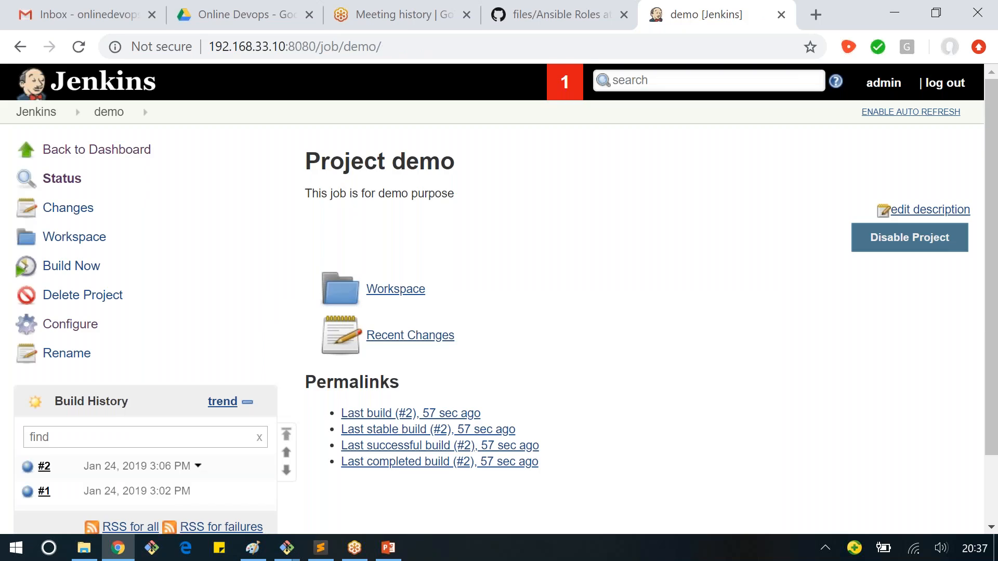
Step: Open build #3's console output from the build history and examine its shell command results and final status
{"action": "scroll", "coordinate": [30, 365], "scroll_direction": "down", "scroll_amount": 2}
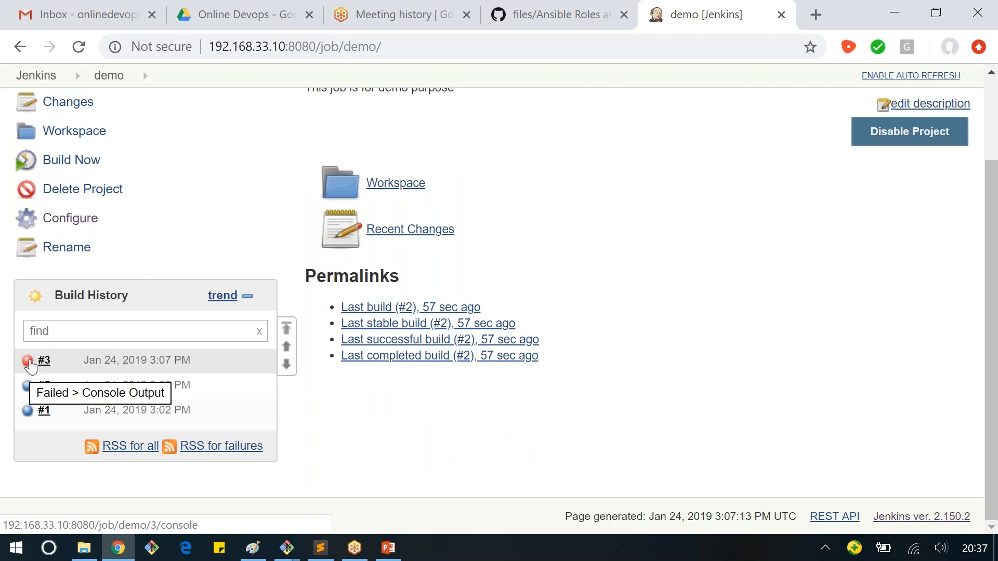
{"action": "left_click", "coordinate": [29, 362]}
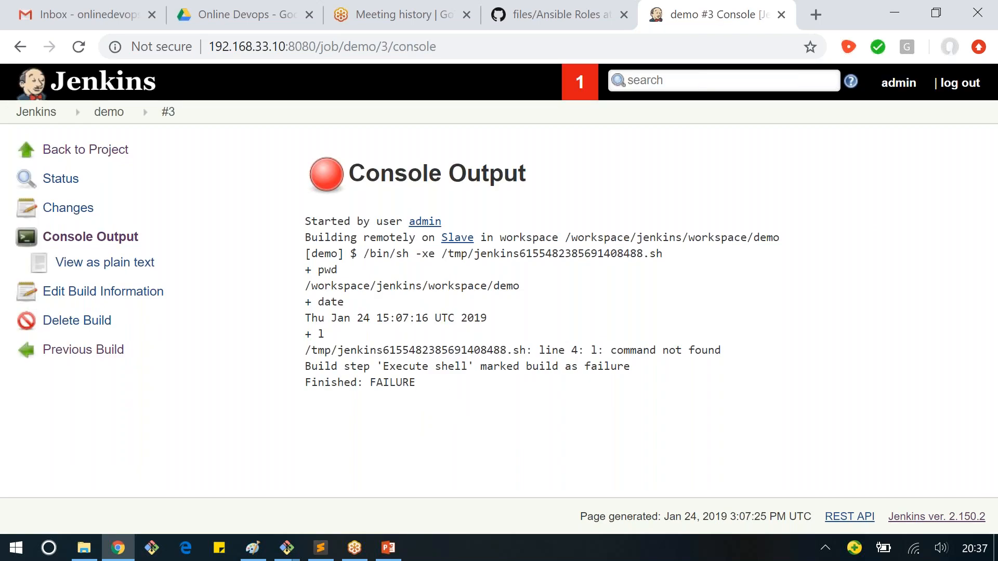
{"action": "left_click_drag", "start_coordinate": [357, 383], "coordinate": [450, 396]}
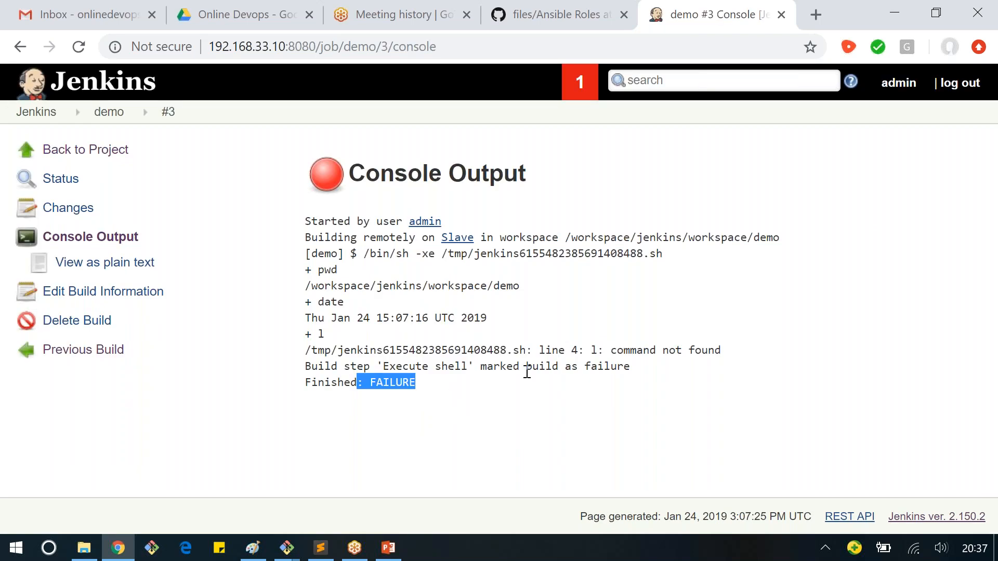
{"action": "left_click", "coordinate": [447, 341]}
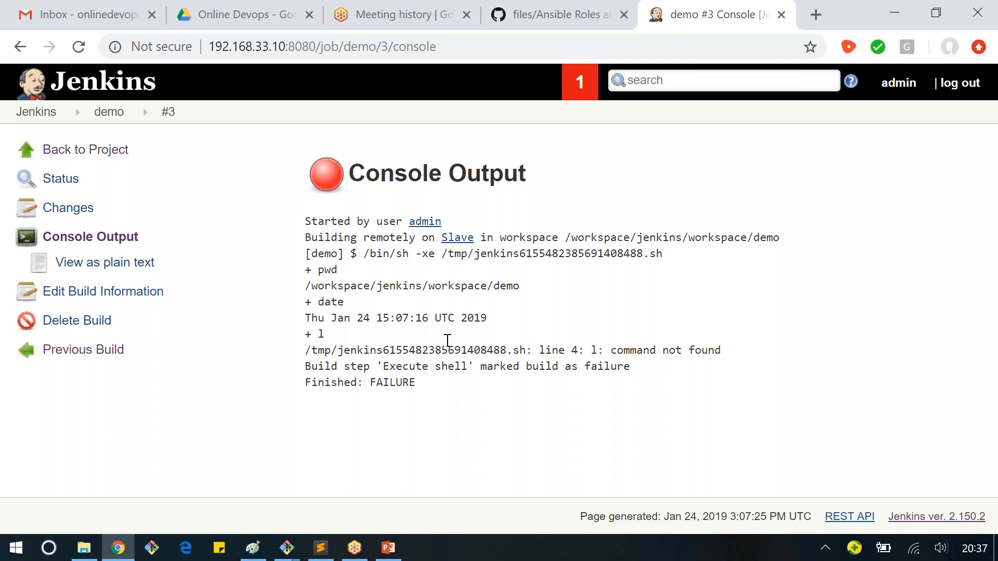
Step: Return to the demo project page and review its build history and permalinks for the last stable, successful and failed builds
{"action": "left_click", "coordinate": [107, 119]}
{"action": "scroll", "coordinate": [53, 303], "scroll_direction": "down", "scroll_amount": 2}
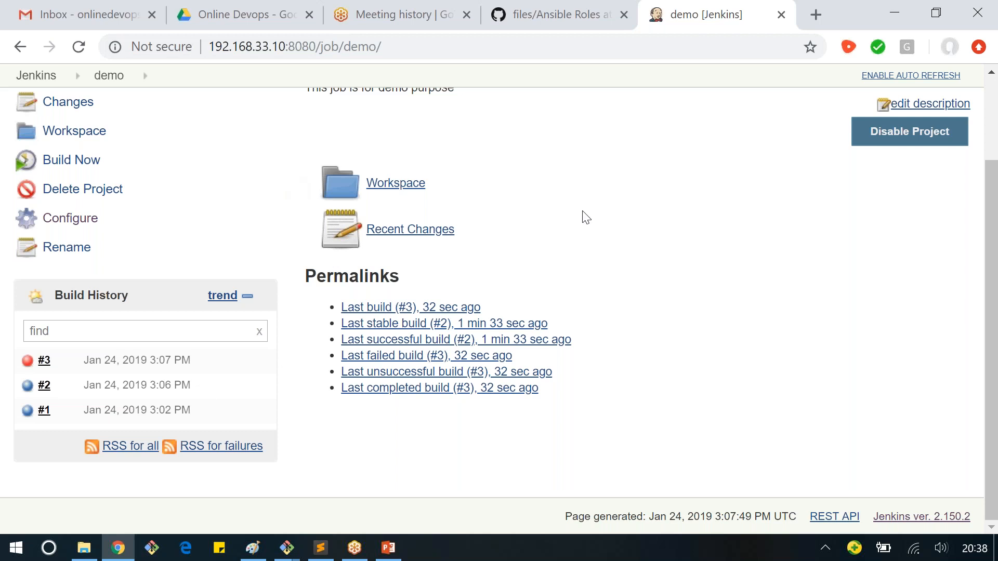
{"action": "scroll", "coordinate": [586, 218], "scroll_direction": "up", "scroll_amount": 2}
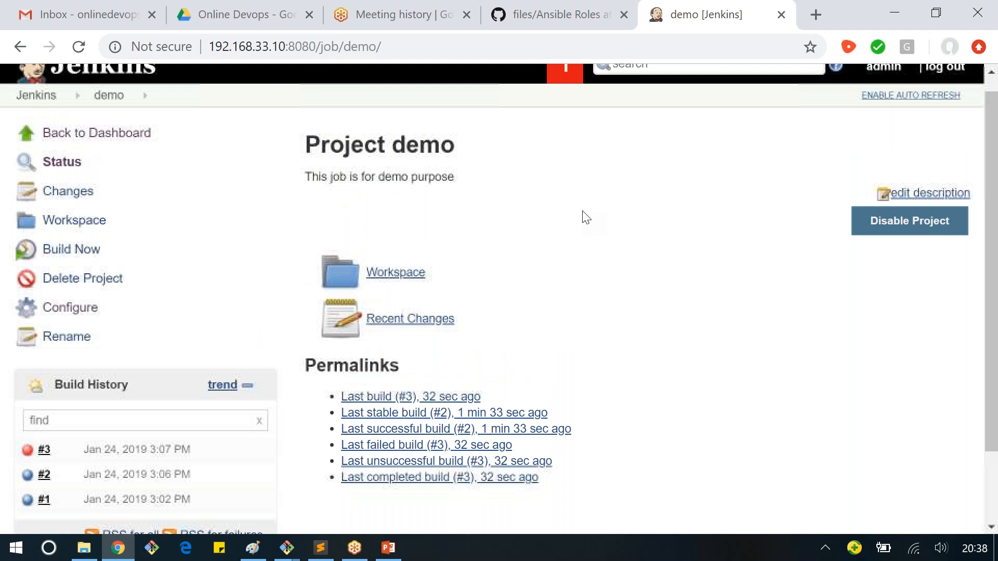
{"action": "scroll", "coordinate": [586, 217], "scroll_direction": "up", "scroll_amount": 1}
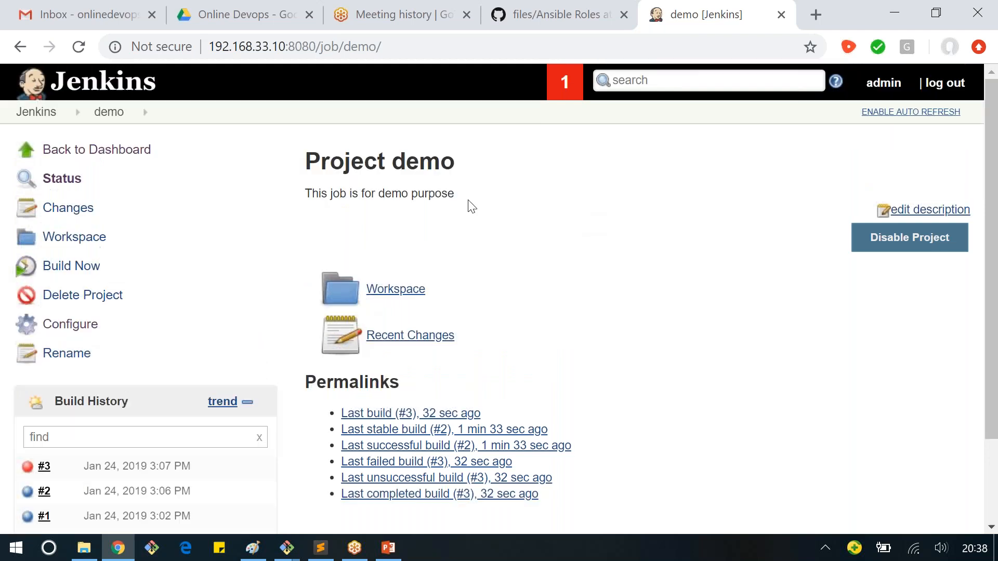
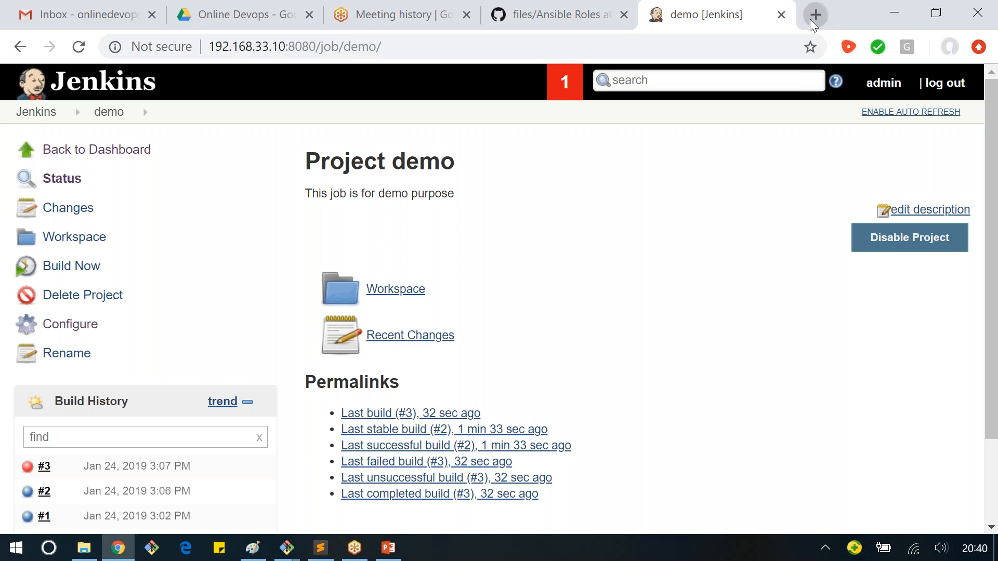
Step: Search the web in a new browser tab for gmail smtp server settings
{"action": "left_click", "coordinate": [814, 22]}
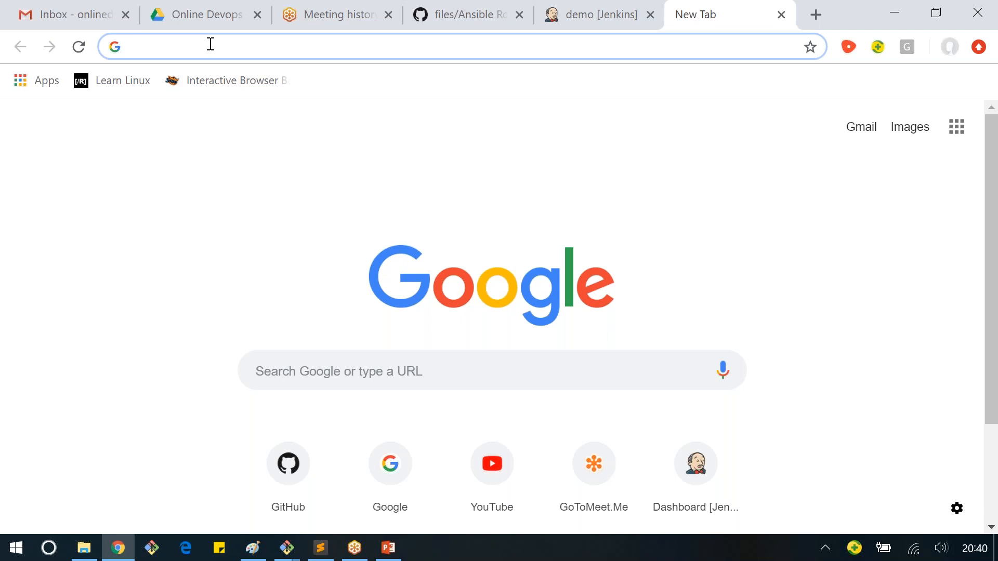
{"action": "type", "text": "g"}
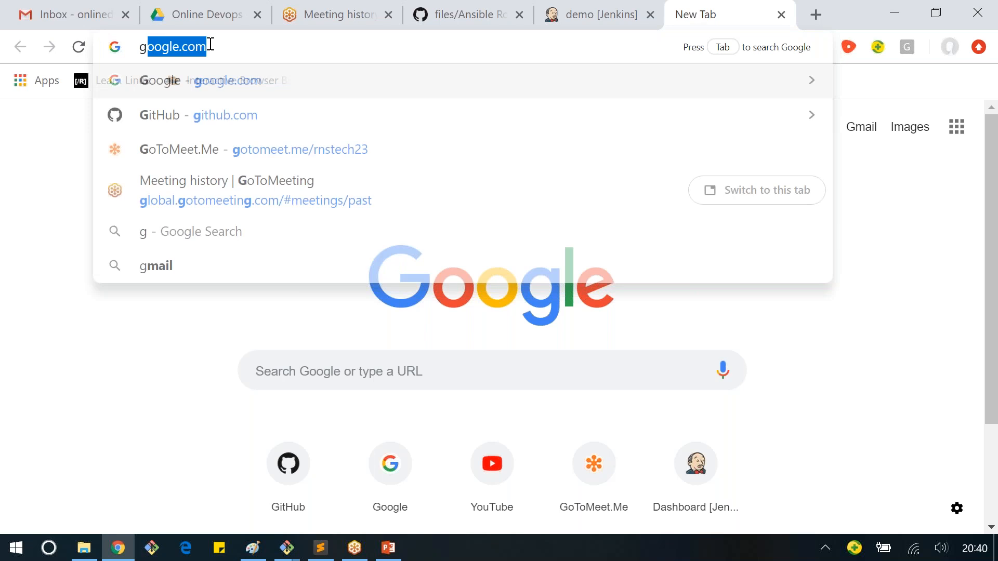
{"action": "type", "text": "mail smtp "}
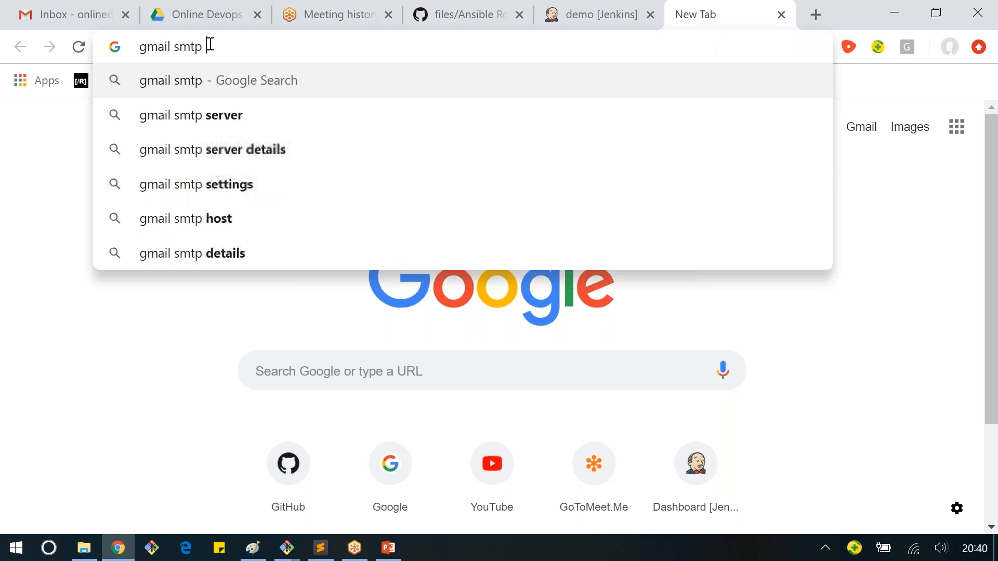
{"action": "type", "text": "server"}
{"action": "key", "text": "Down"}
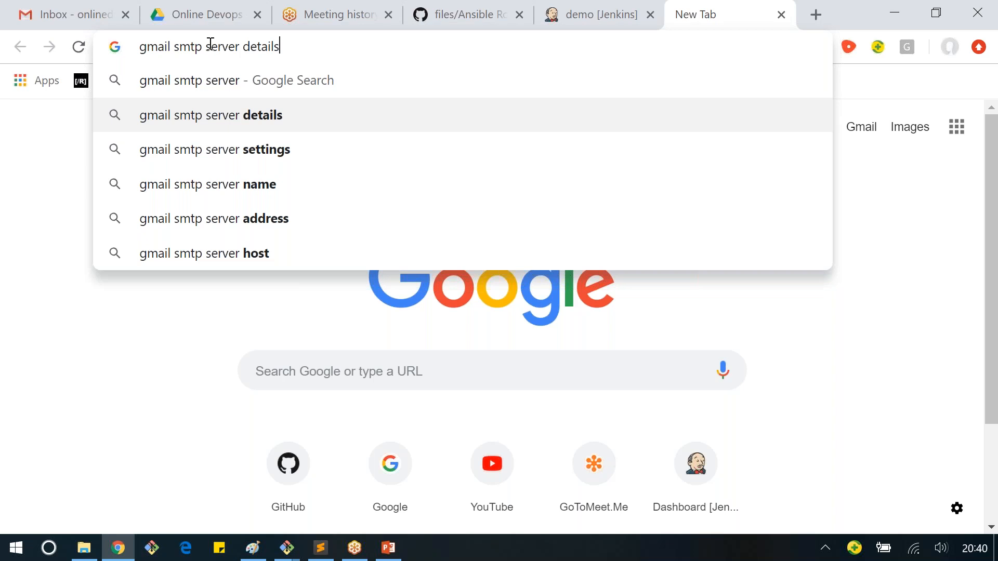
{"action": "key", "text": "Down"}
{"action": "key", "text": "Return"}
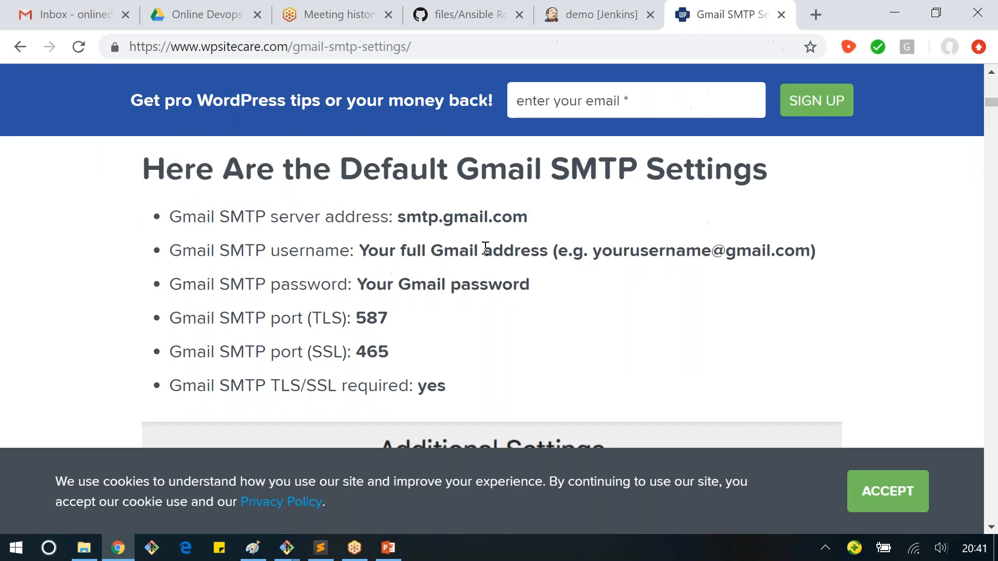
Step: Examine the default Gmail SMTP settings in the wpsitecare article, covering the server address, username, password and TLS/SSL ports
{"action": "left_click_drag", "start_coordinate": [357, 284], "coordinate": [462, 298]}
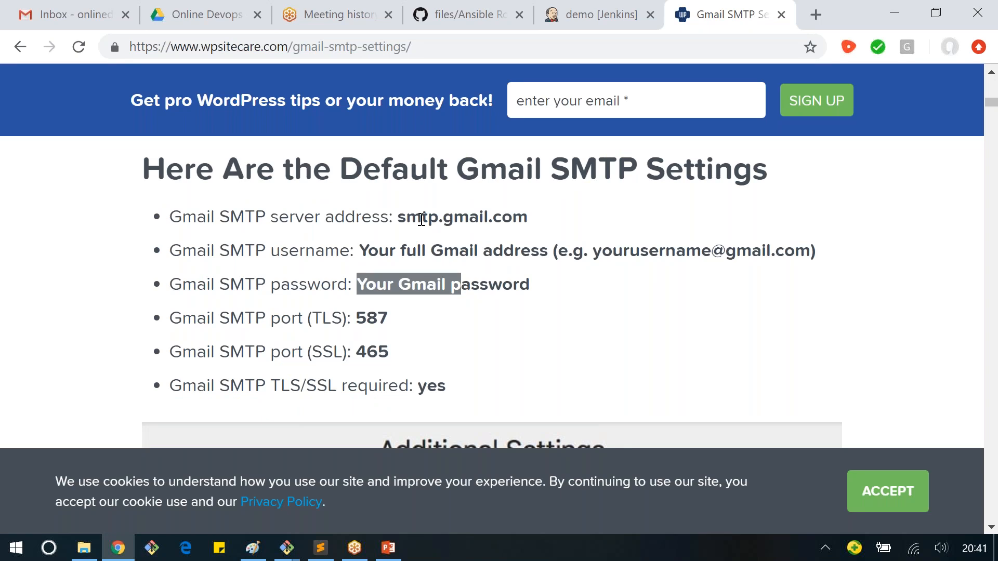
{"action": "left_click_drag", "start_coordinate": [406, 219], "coordinate": [488, 218]}
{"action": "left_click", "coordinate": [220, 348]}
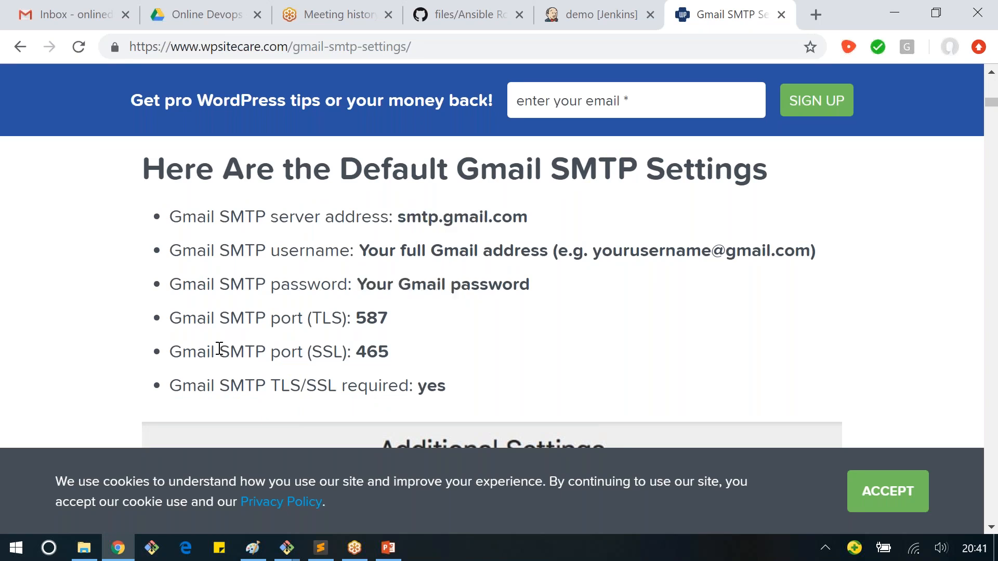
{"action": "left_click_drag", "start_coordinate": [220, 348], "coordinate": [378, 351]}
{"action": "double_click", "coordinate": [376, 353]}
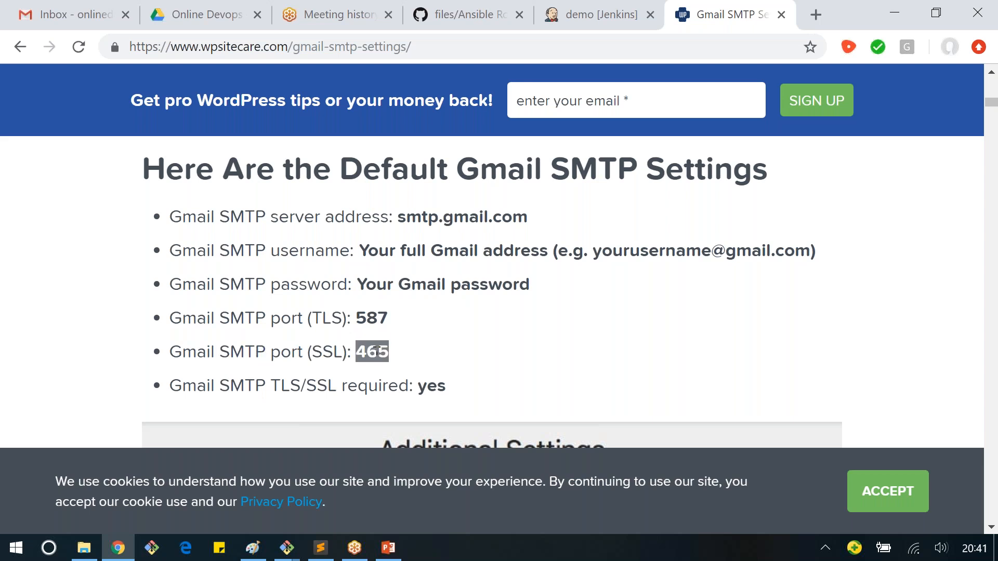
{"action": "left_click", "coordinate": [392, 223]}
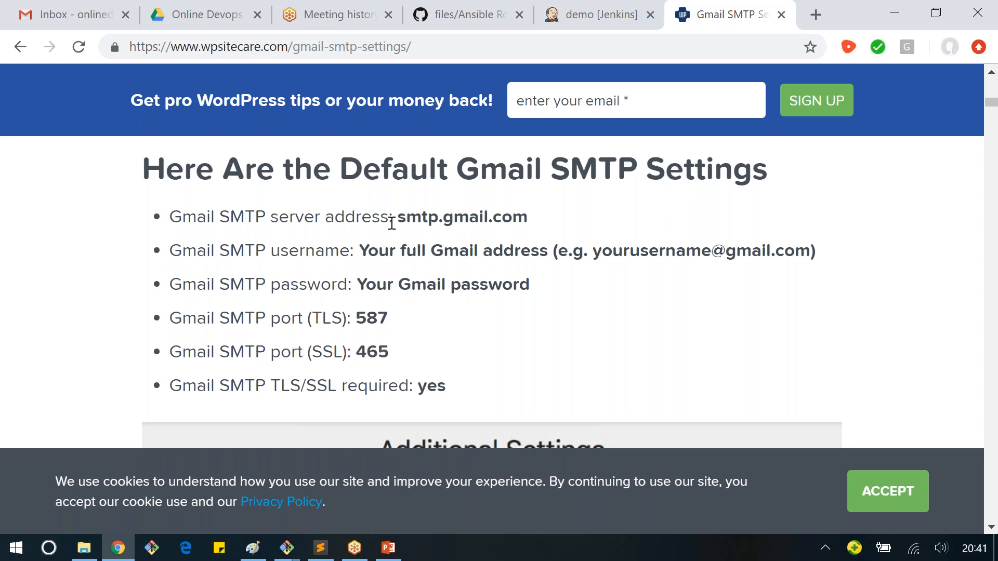
{"action": "left_click_drag", "start_coordinate": [391, 224], "coordinate": [464, 221]}
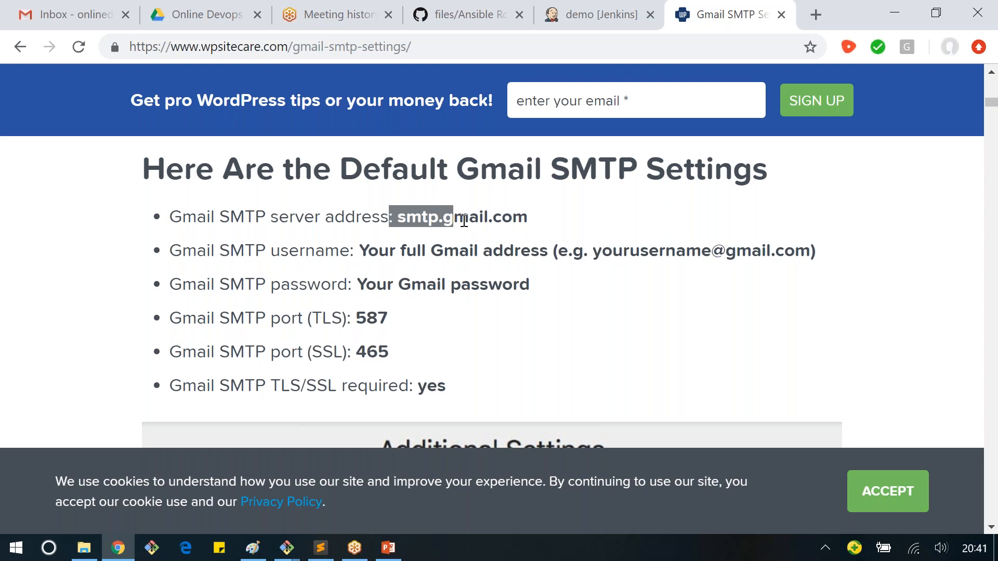
{"action": "left_click_drag", "start_coordinate": [464, 221], "coordinate": [508, 236]}
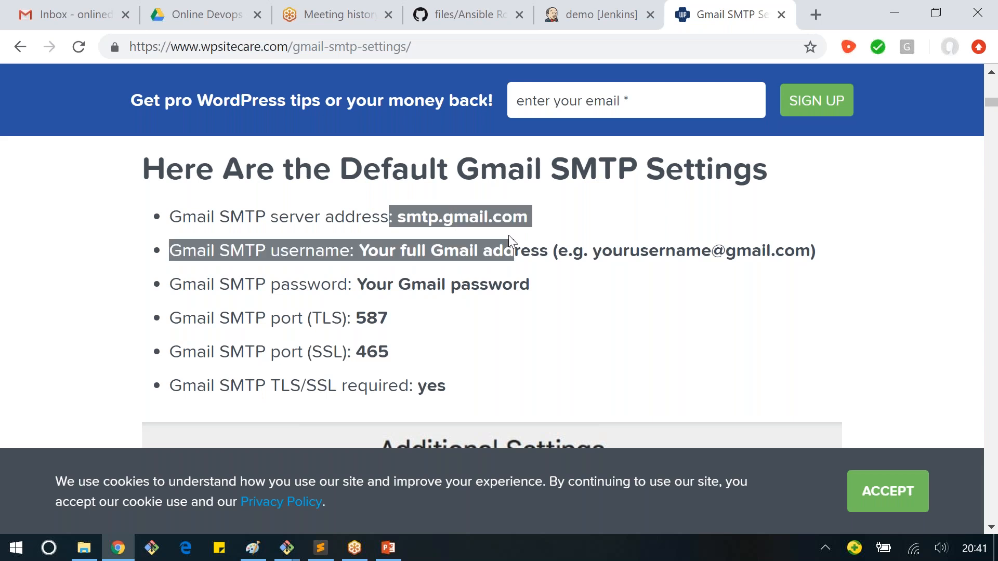
{"action": "left_click", "coordinate": [394, 332]}
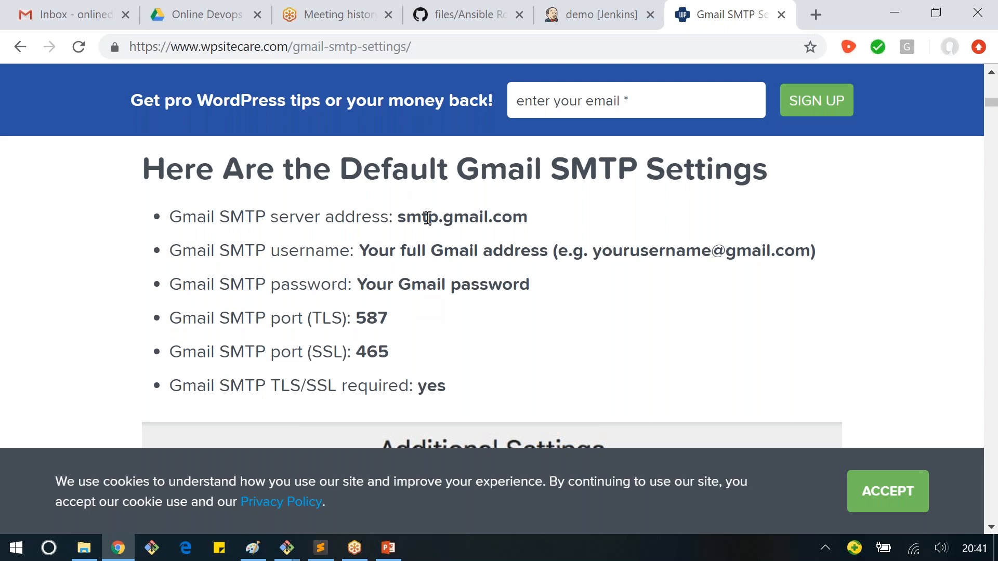
{"action": "left_click_drag", "start_coordinate": [427, 217], "coordinate": [458, 346]}
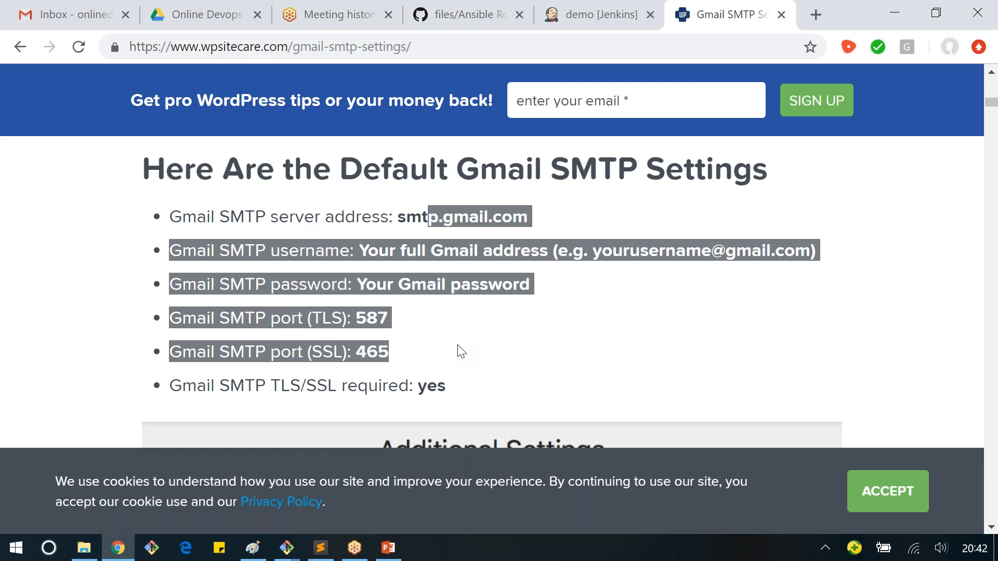
{"action": "left_click", "coordinate": [454, 319]}
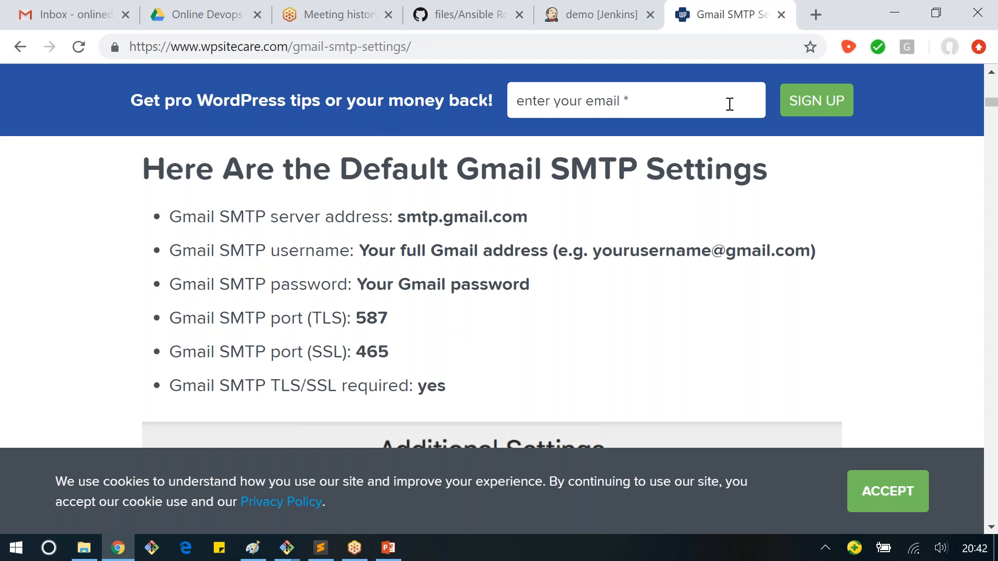
Step: Return to Jenkins, open its home page in a separate tab and go to the Configure System page under Manage Jenkins
{"action": "left_click", "coordinate": [628, 24]}
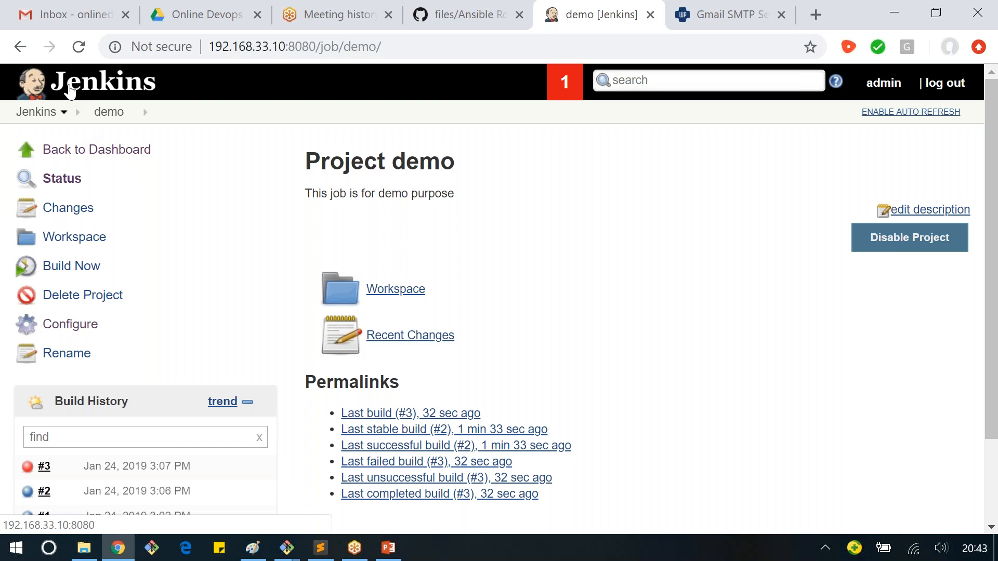
{"action": "right_click", "coordinate": [71, 91]}
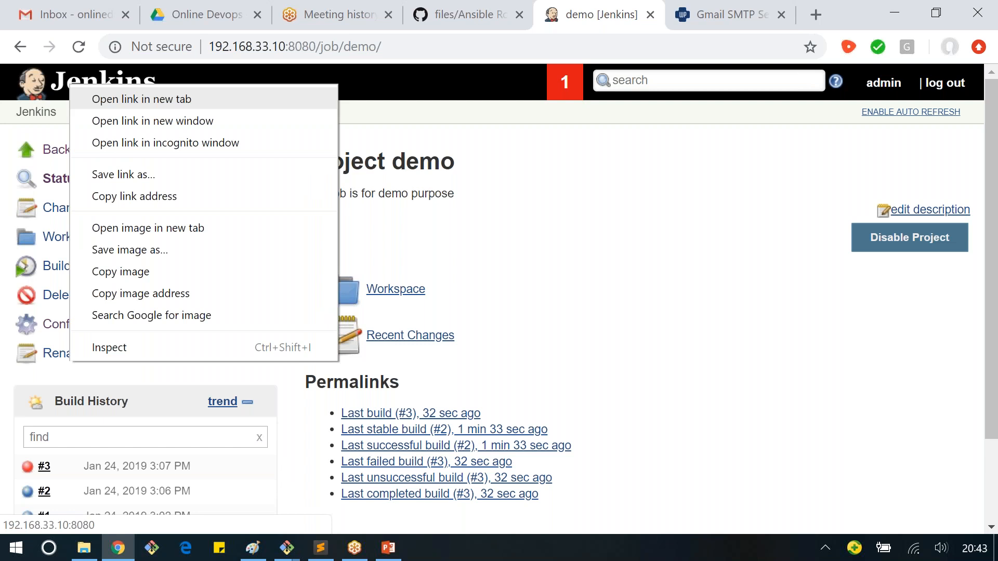
{"action": "left_click", "coordinate": [141, 99]}
{"action": "left_click", "coordinate": [641, 21]}
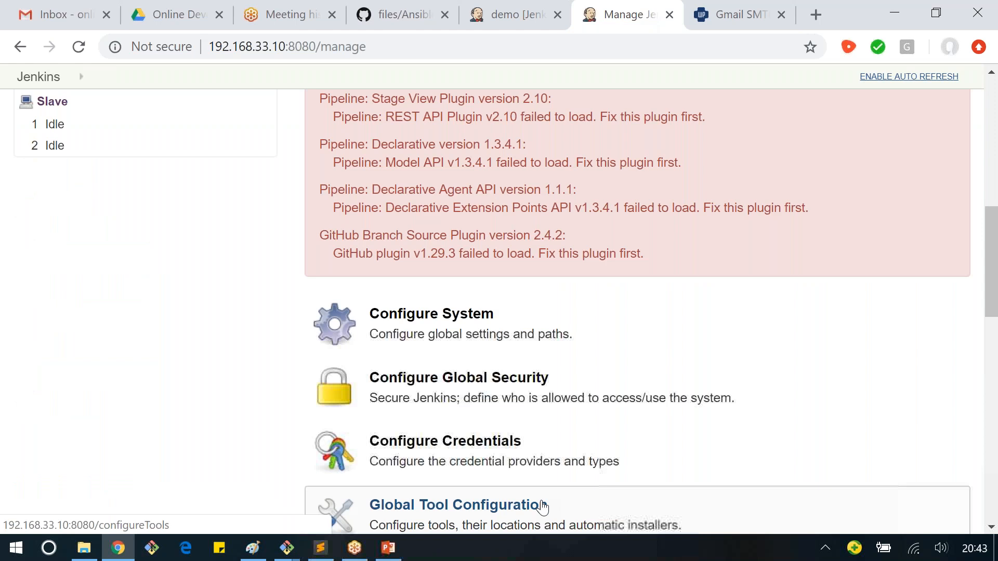
{"action": "left_click", "coordinate": [401, 325]}
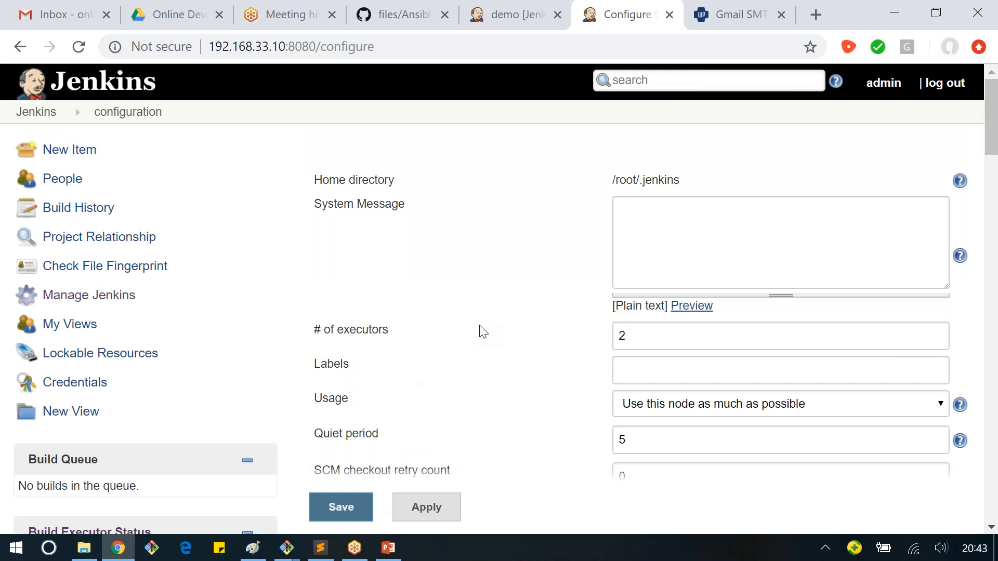
{"action": "scroll", "coordinate": [483, 331], "scroll_direction": "down", "scroll_amount": 4}
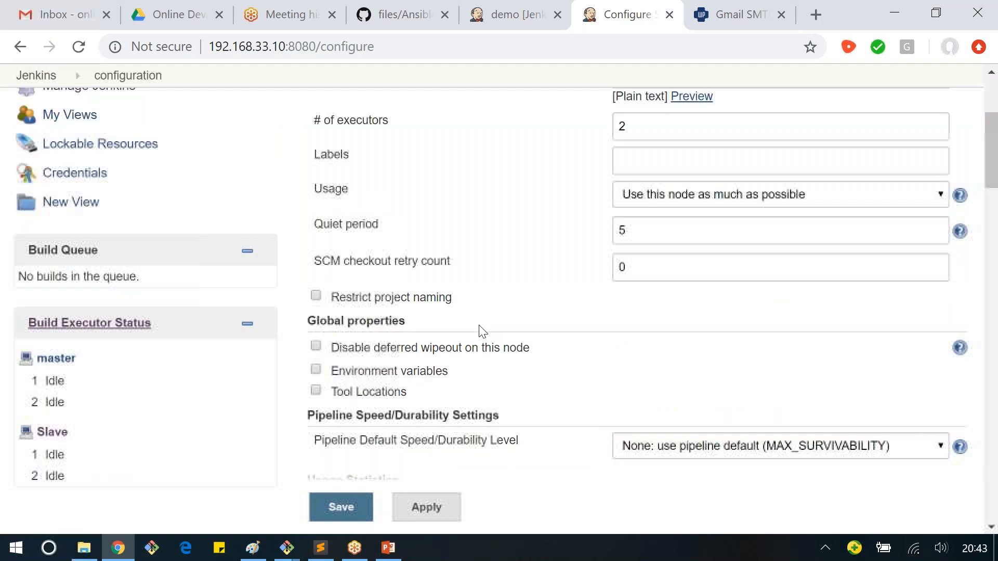
{"action": "scroll", "coordinate": [481, 331], "scroll_direction": "down", "scroll_amount": 8}
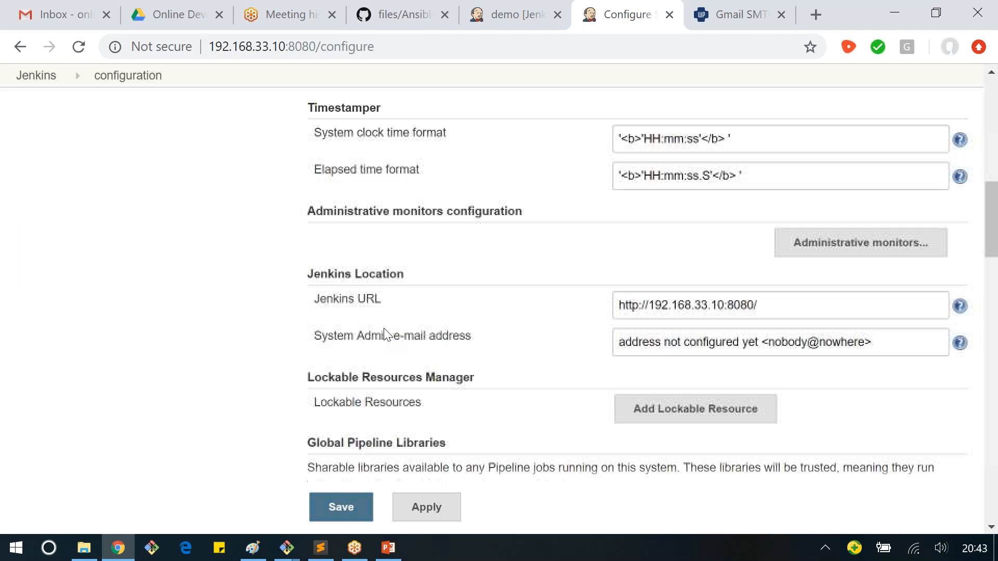
{"action": "scroll", "coordinate": [386, 334], "scroll_direction": "down", "scroll_amount": 12}
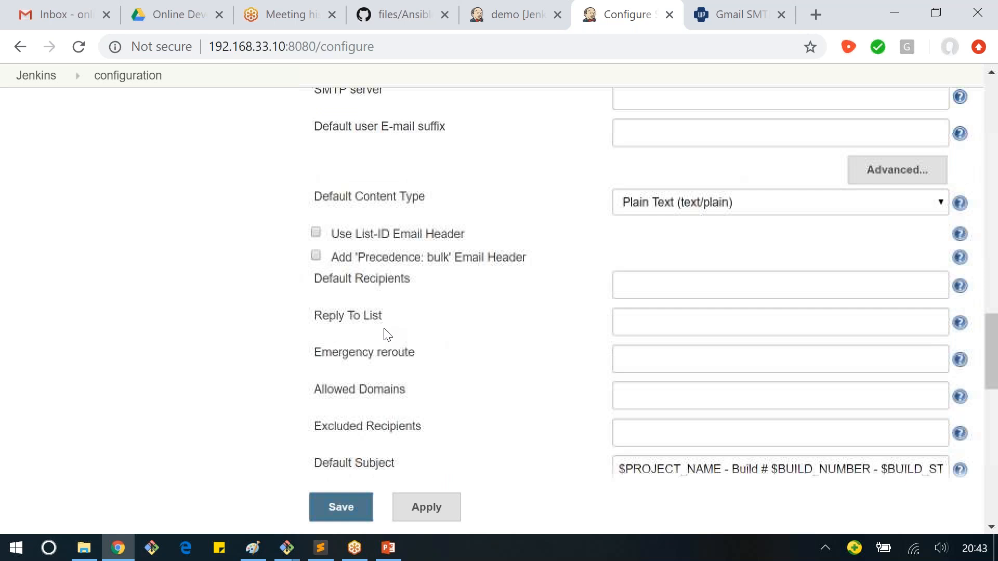
{"action": "scroll", "coordinate": [385, 335], "scroll_direction": "down", "scroll_amount": 10}
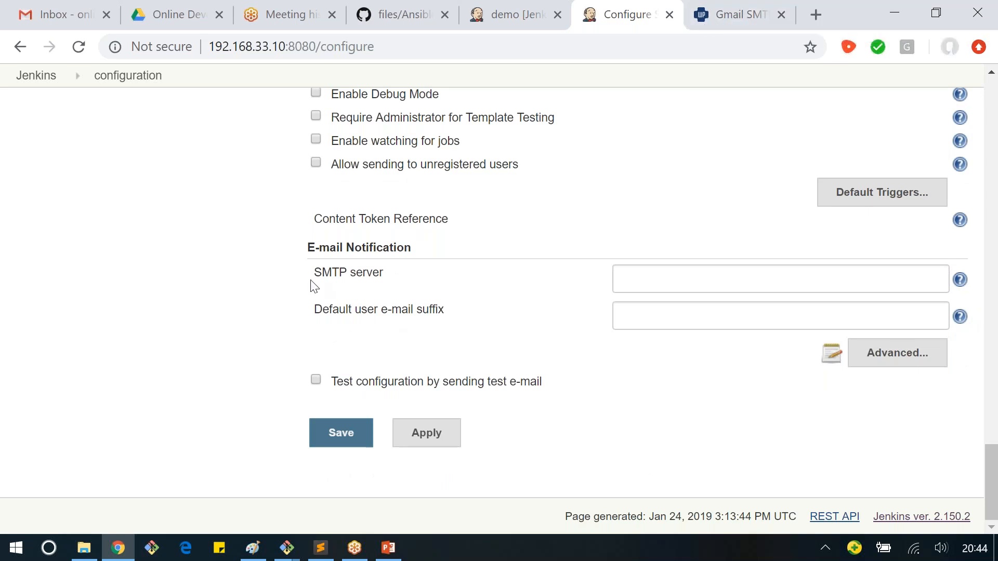
{"action": "left_click", "coordinate": [736, 20]}
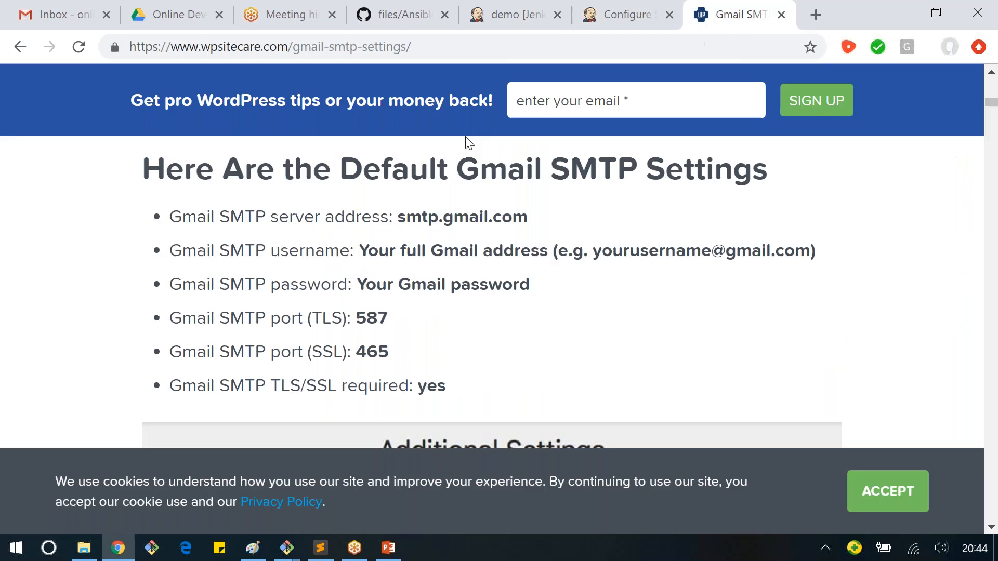
{"action": "left_click", "coordinate": [623, 17]}
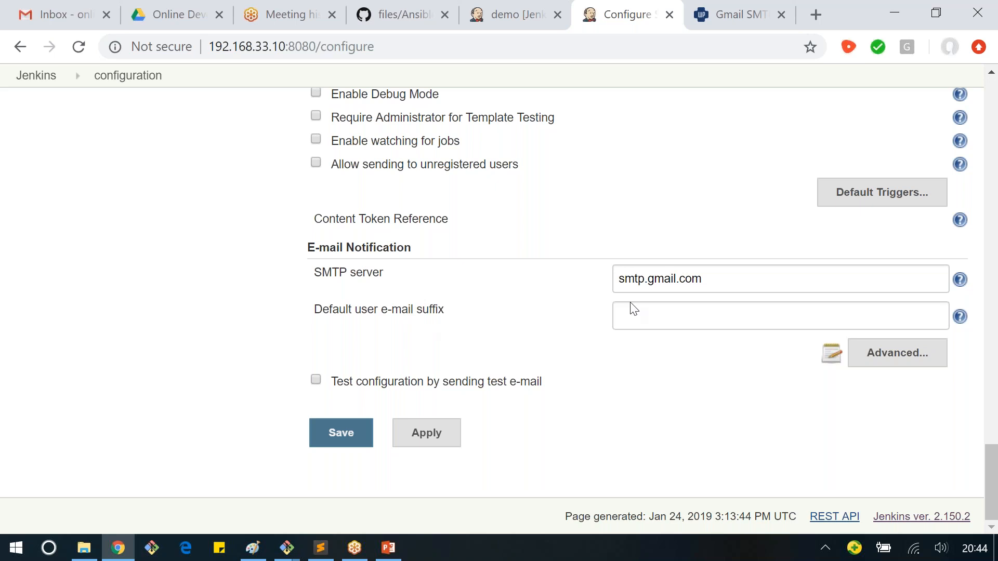
{"action": "left_click", "coordinate": [696, 310]}
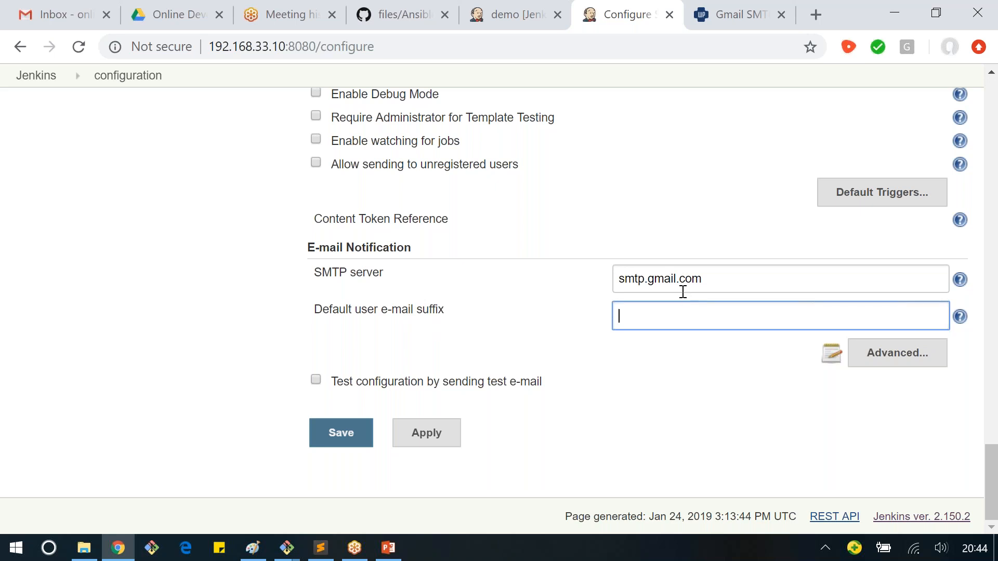
{"action": "type", "text": "@gmail.com"}
Step: Enable SMTP authentication and SSL in the advanced E-mail Notification settings
{"action": "left_click", "coordinate": [878, 358]}
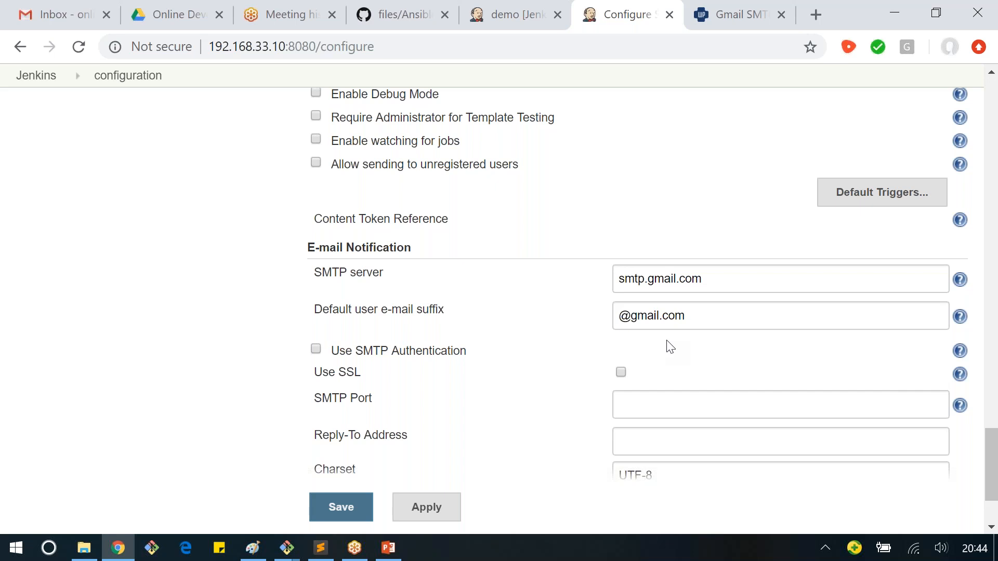
{"action": "scroll", "coordinate": [670, 347], "scroll_direction": "down", "scroll_amount": 2}
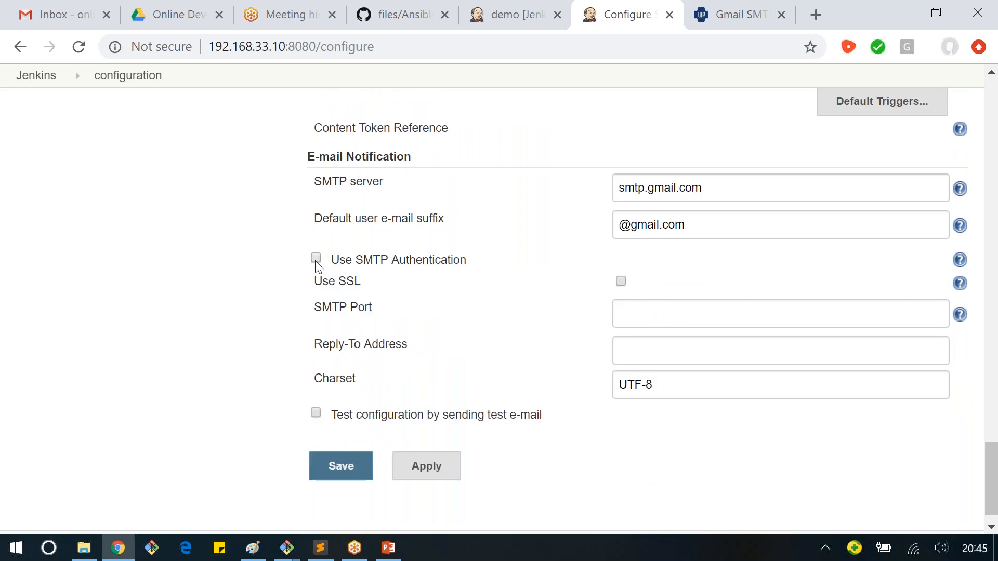
{"action": "left_click", "coordinate": [315, 259]}
{"action": "left_click", "coordinate": [633, 316]}
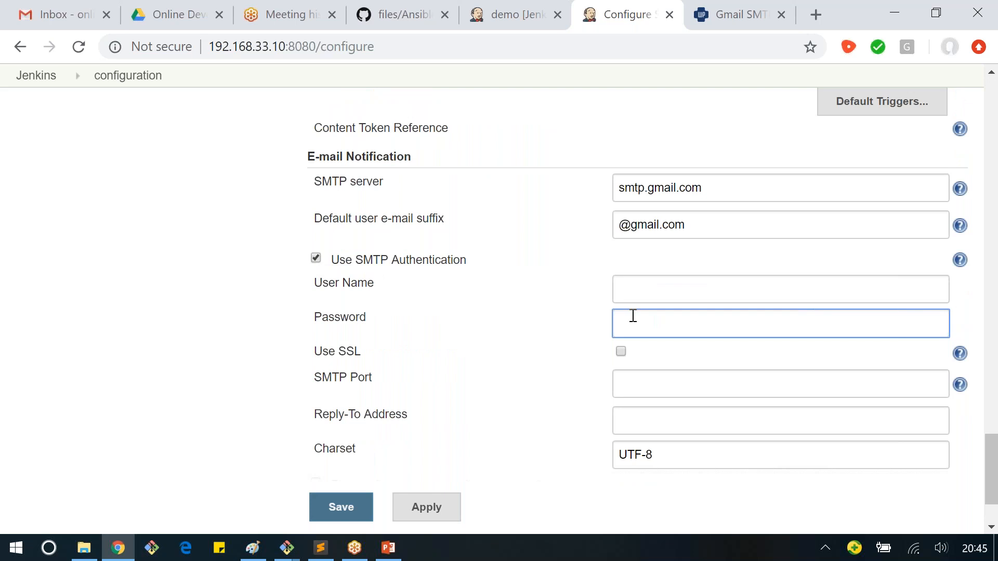
{"action": "scroll", "coordinate": [633, 316], "scroll_direction": "down", "scroll_amount": 2}
{"action": "left_click", "coordinate": [621, 261]}
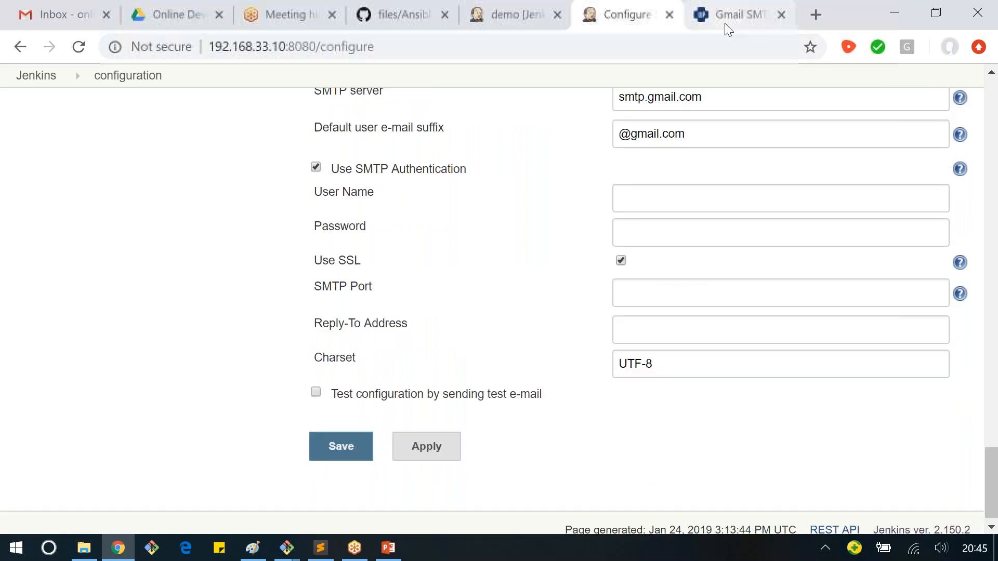
Step: Look up Gmail's SSL port in the SMTP settings article and set the E-mail Notification SMTP port to 465
{"action": "left_click", "coordinate": [723, 25]}
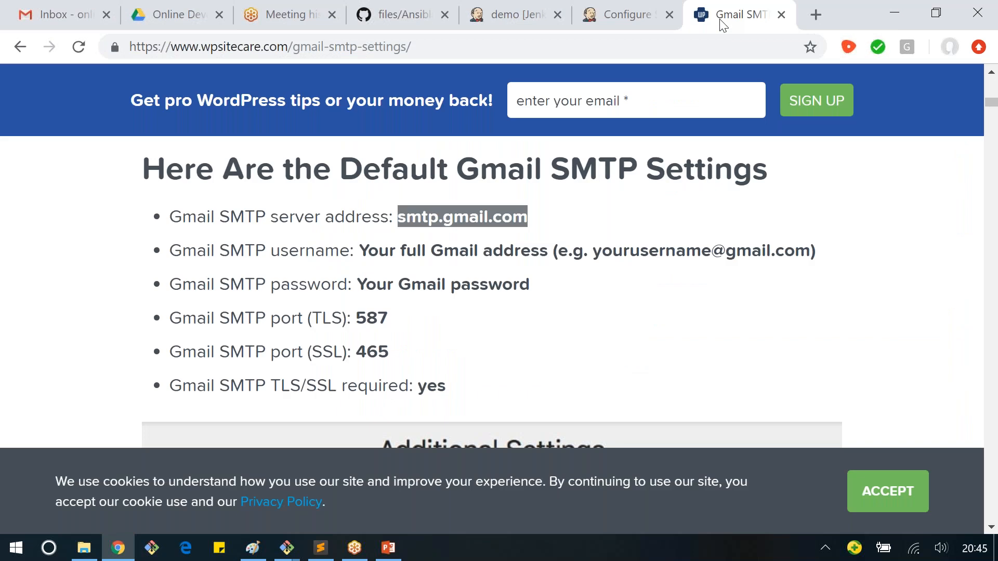
{"action": "double_click", "coordinate": [372, 352]}
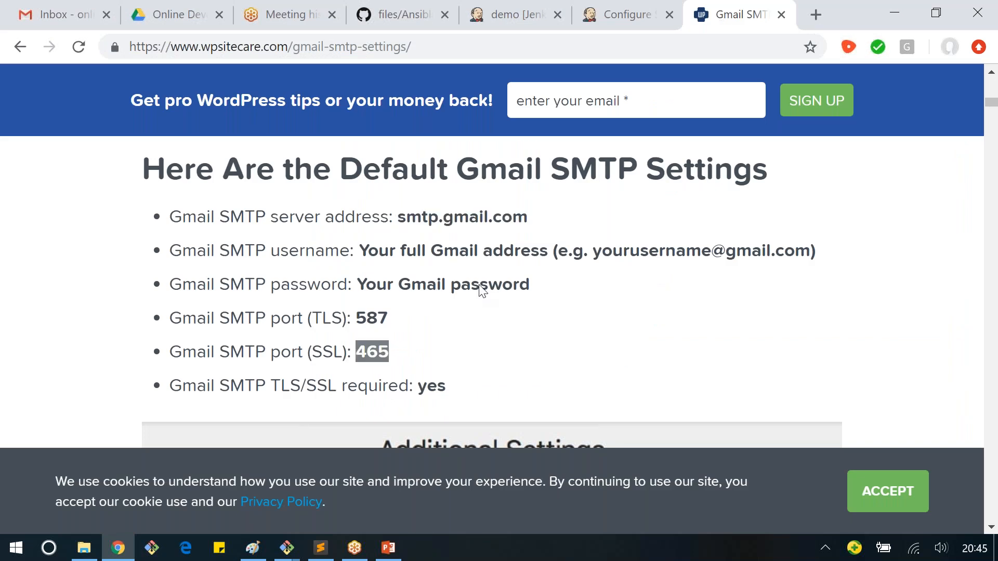
{"action": "left_click", "coordinate": [628, 27]}
{"action": "left_click", "coordinate": [650, 292]}
{"action": "type", "text": "465"}
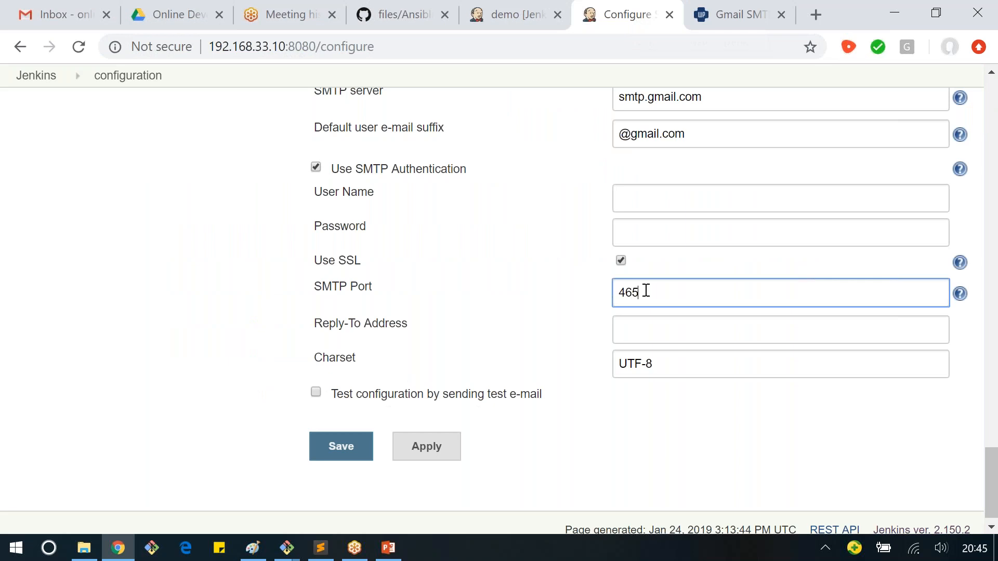
{"action": "left_click", "coordinate": [543, 318]}
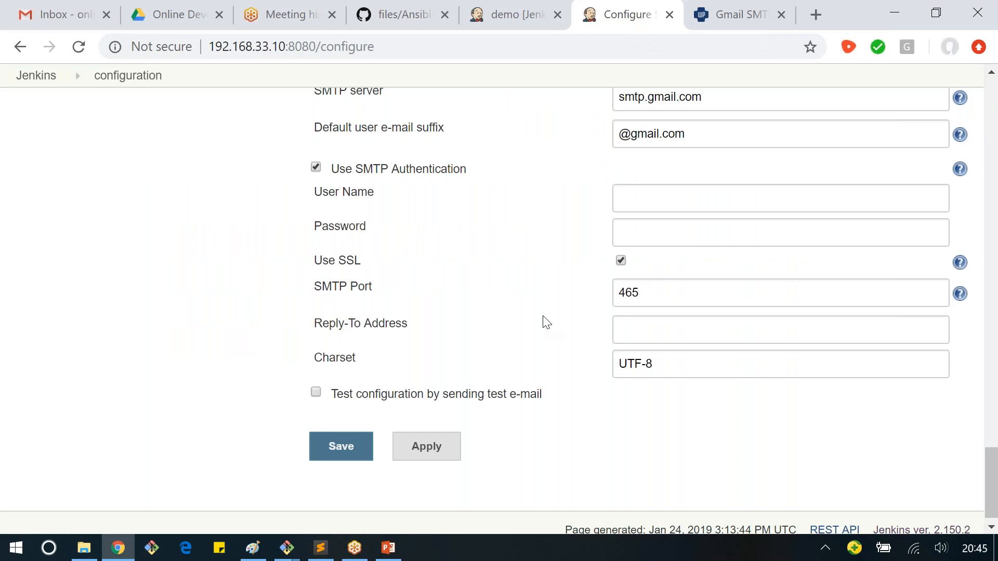
{"action": "scroll", "coordinate": [544, 323], "scroll_direction": "up", "scroll_amount": 1}
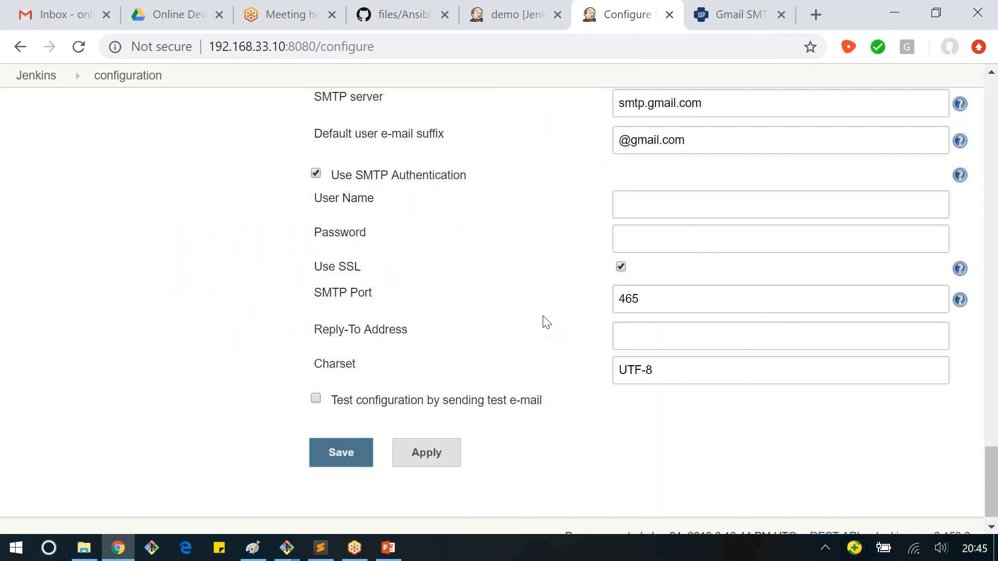
{"action": "scroll", "coordinate": [323, 156], "scroll_direction": "up", "scroll_amount": 2}
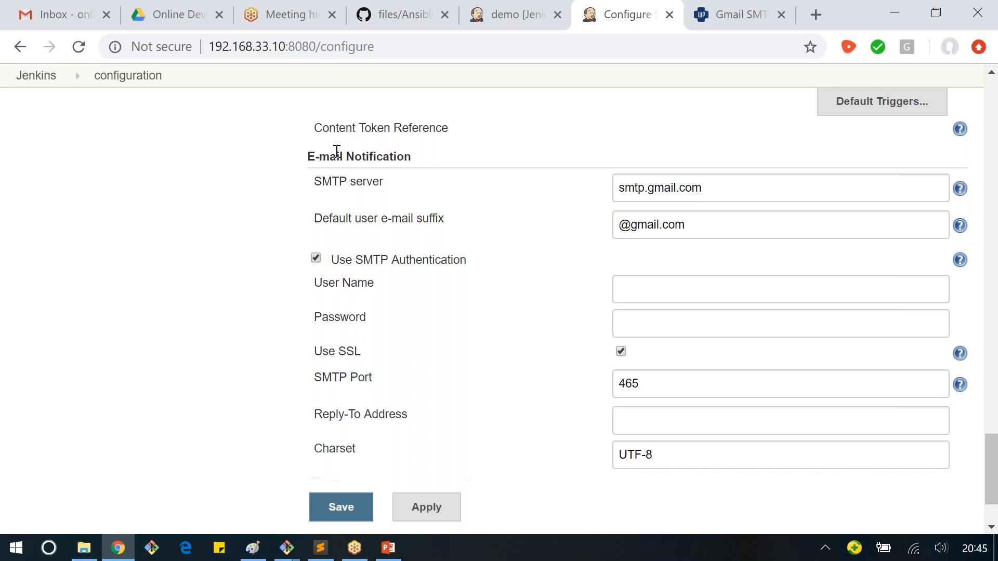
{"action": "left_click_drag", "start_coordinate": [309, 152], "coordinate": [392, 167]}
{"action": "left_click", "coordinate": [414, 207]}
{"action": "left_click", "coordinate": [630, 189]}
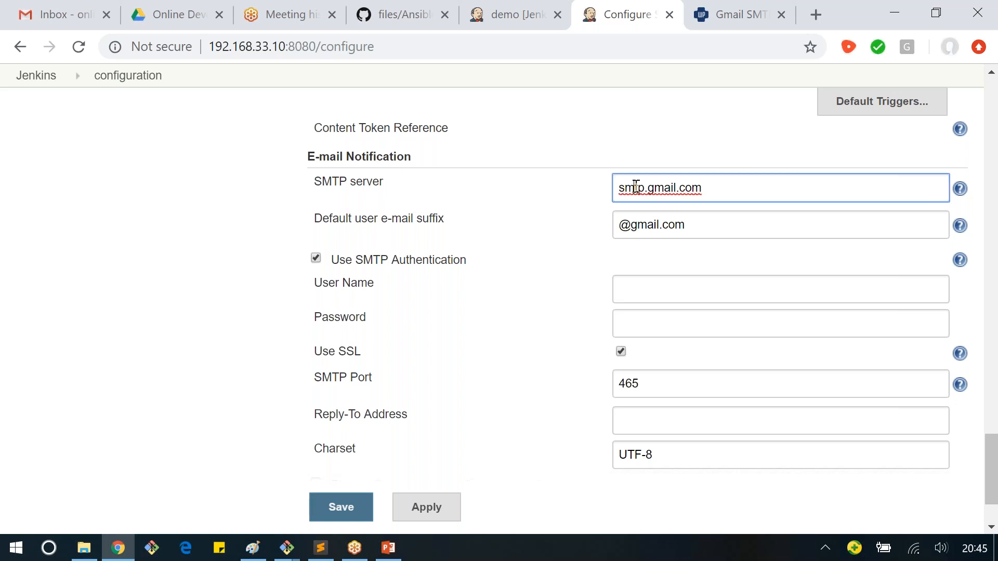
{"action": "left_click", "coordinate": [638, 234]}
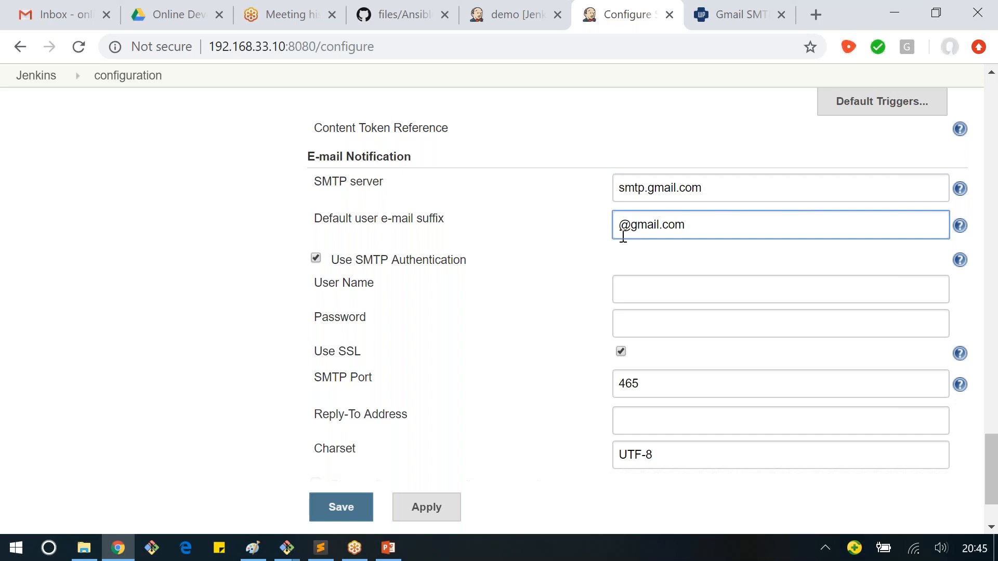
Step: Open Gmail in a separate tab and sign in to the DevOps test account with its e-mail and account password
{"action": "left_click", "coordinate": [818, 20]}
{"action": "type", "text": "gm"}
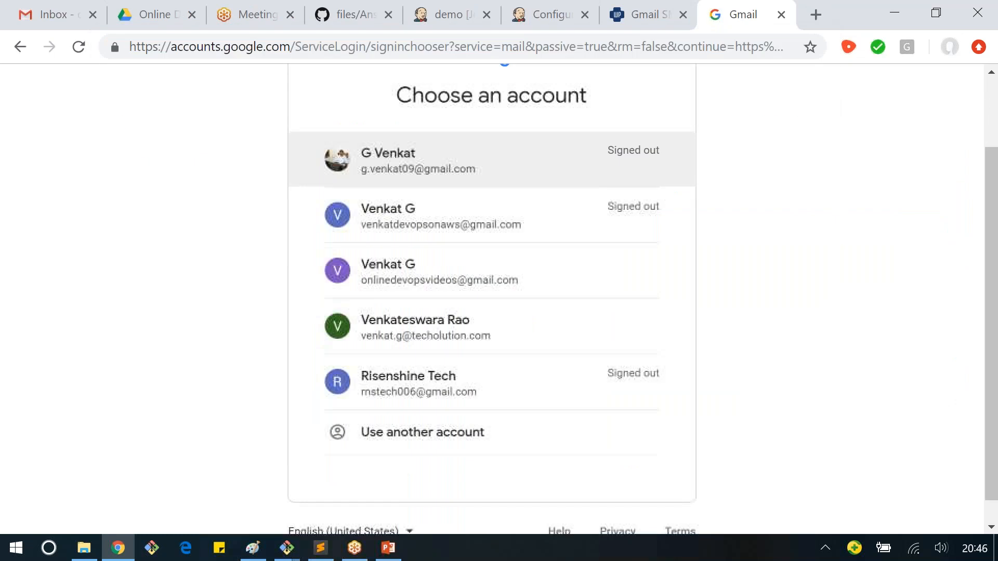
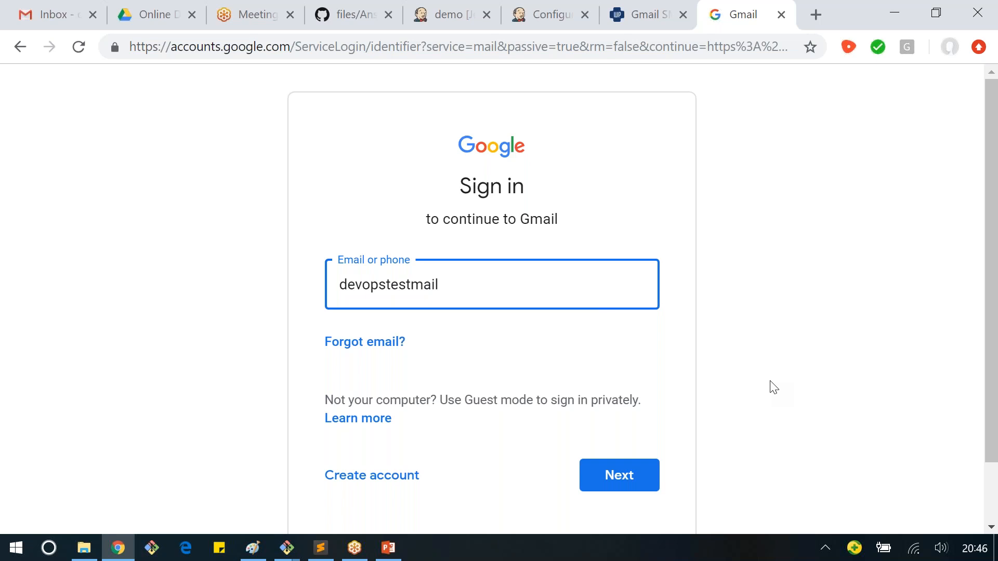
{"action": "key", "text": "Return"}
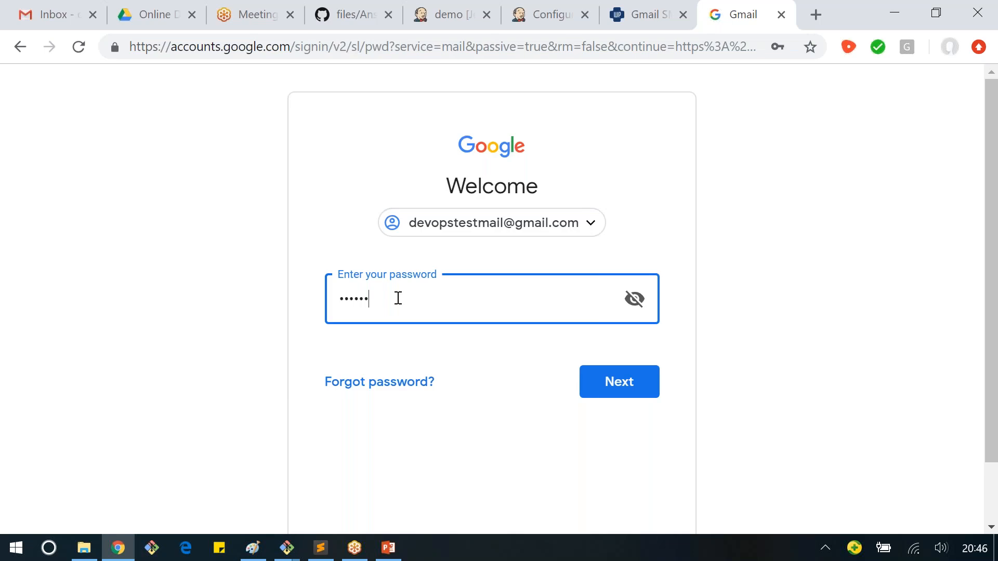
{"action": "type", "text": "••••••••••"}
{"action": "key", "text": "Return"}
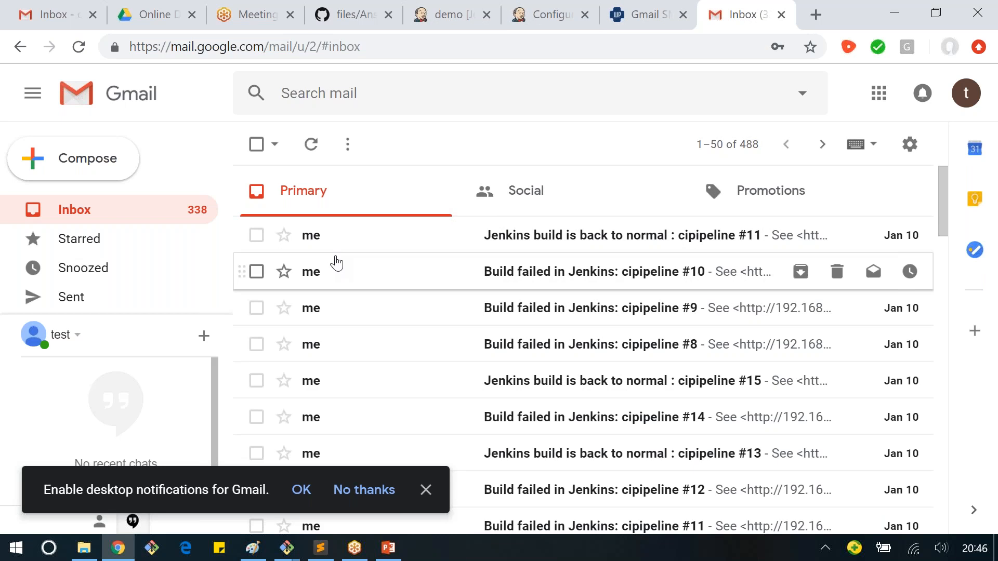
Step: Fill in the SMTP authentication user name with the test account's e-mail address and enter its password in Jenkins
{"action": "left_click", "coordinate": [965, 93]}
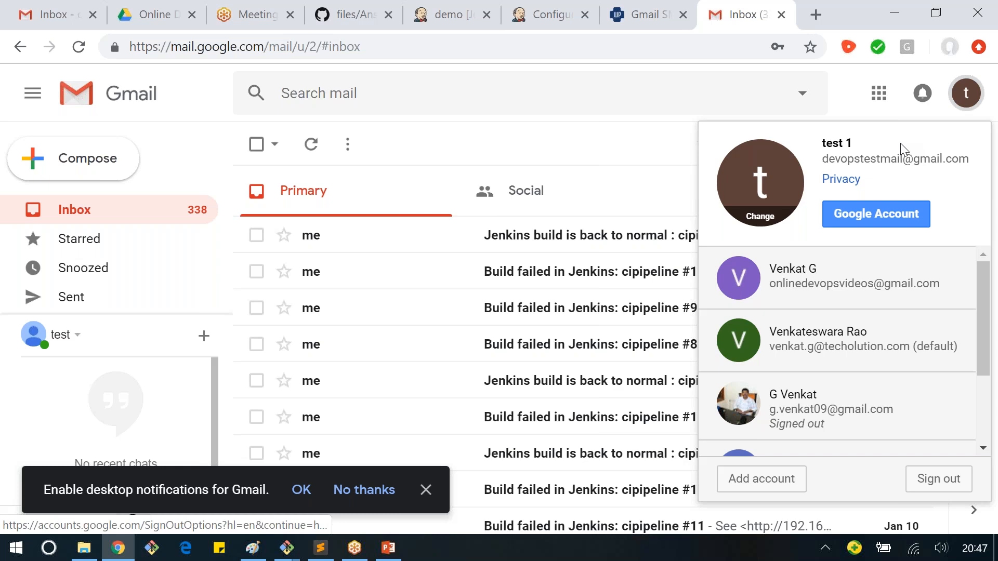
{"action": "left_click", "coordinate": [644, 19]}
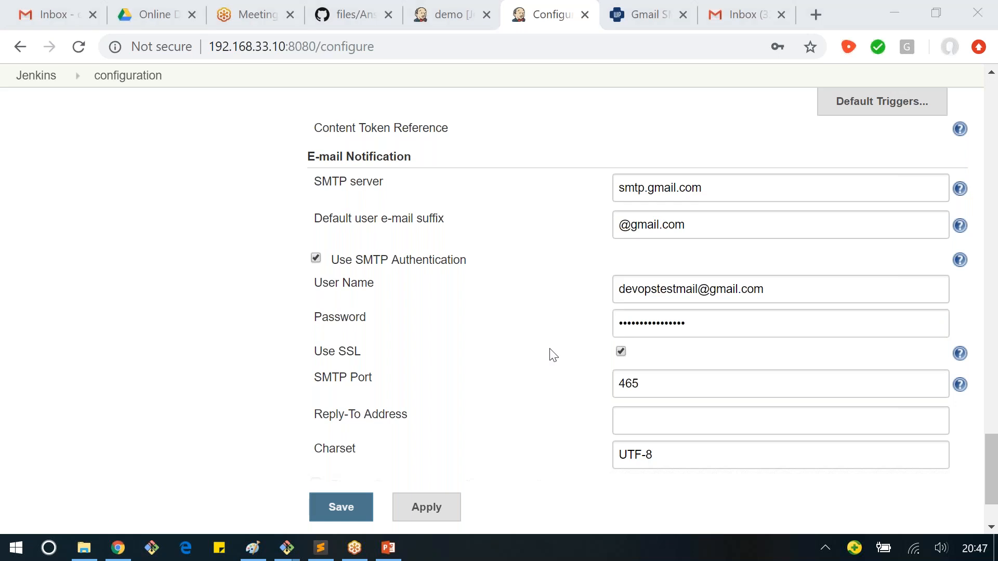
{"action": "left_click", "coordinate": [667, 291]}
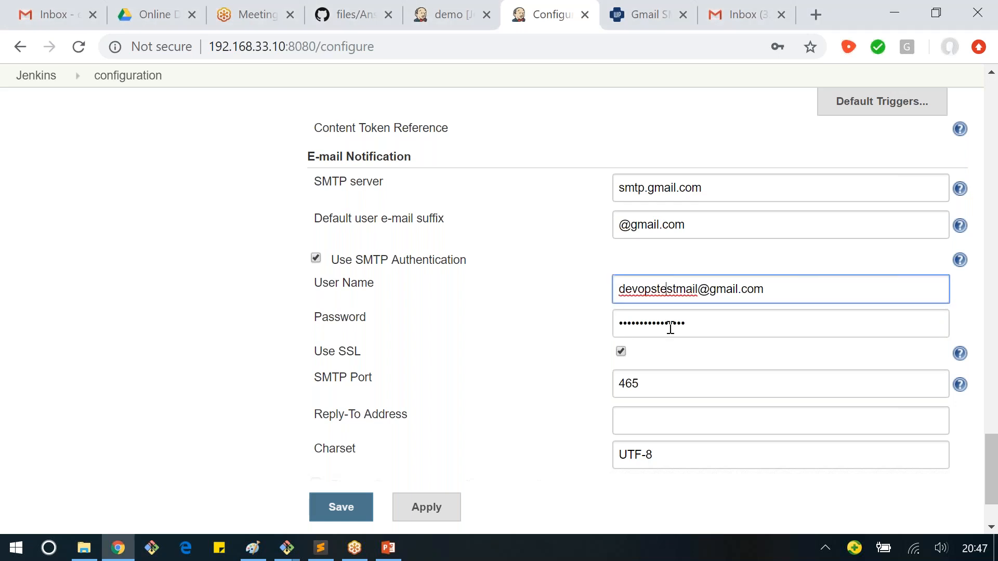
{"action": "left_click", "coordinate": [670, 326]}
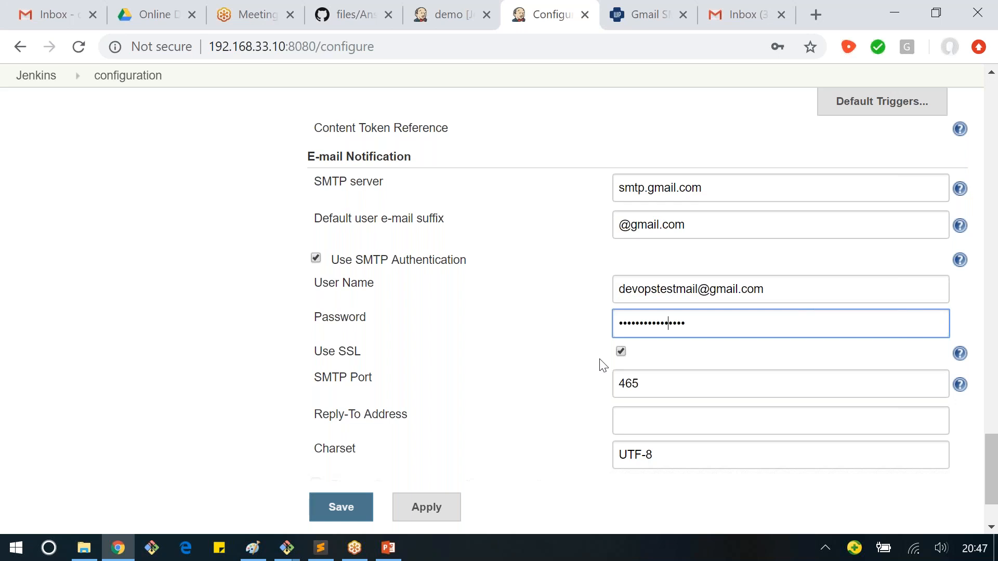
Step: Enable the test e-mail option, enter the test account's address as recipient and send the test e-mail
{"action": "scroll", "coordinate": [602, 365], "scroll_direction": "down", "scroll_amount": 2}
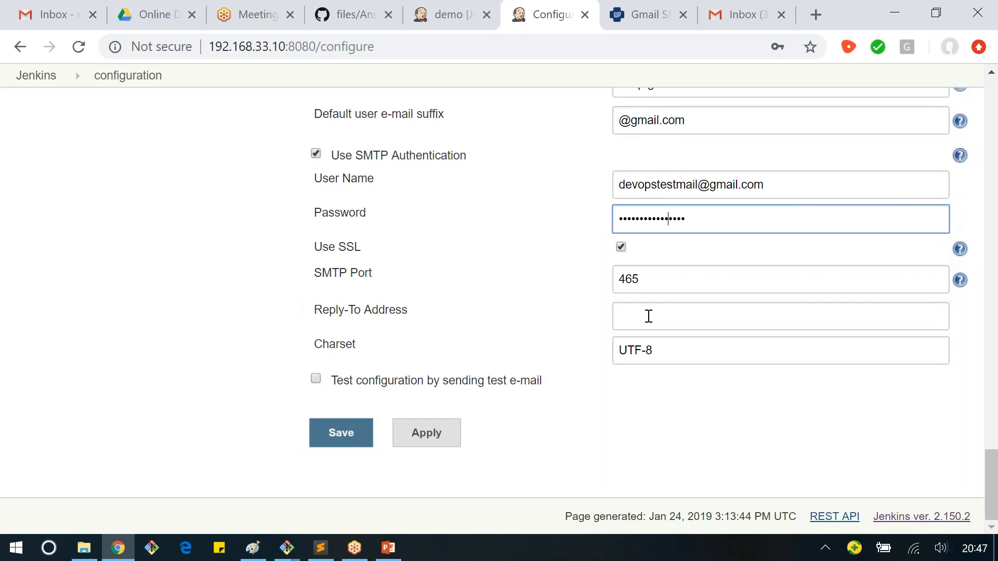
{"action": "left_click", "coordinate": [318, 379]}
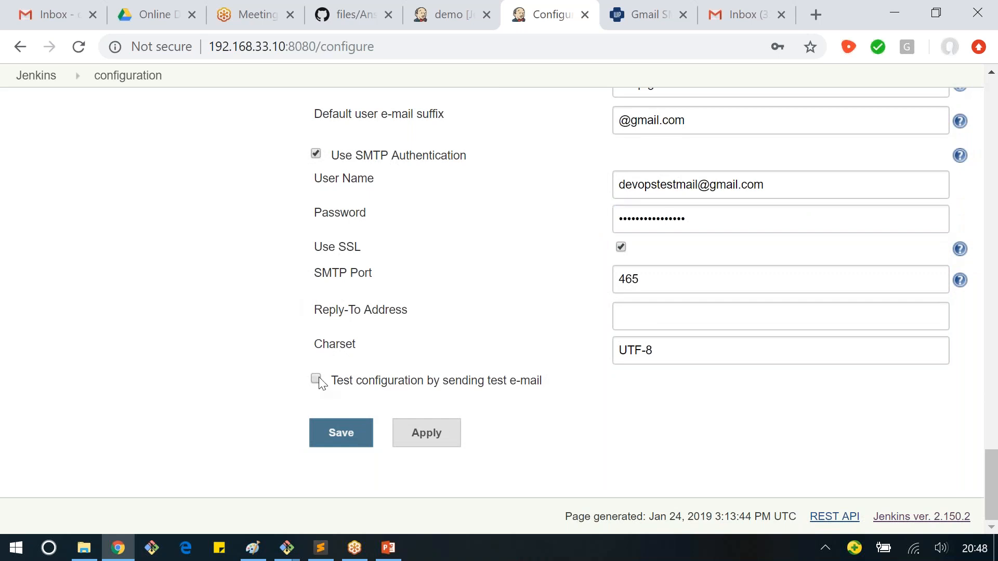
{"action": "left_click", "coordinate": [317, 379]}
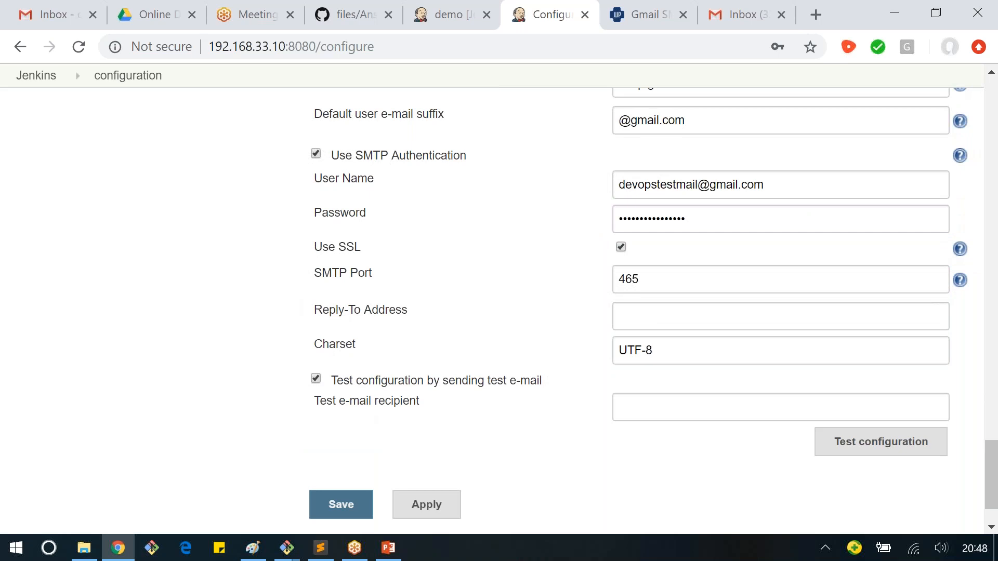
{"action": "left_click", "coordinate": [630, 403]}
{"action": "key", "text": "ctrl+v"}
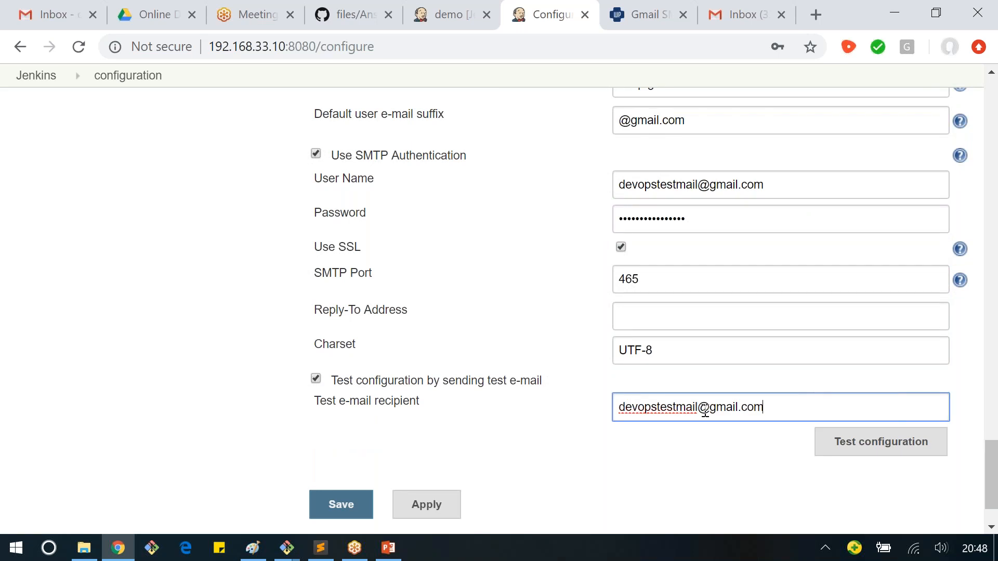
{"action": "left_click", "coordinate": [695, 465]}
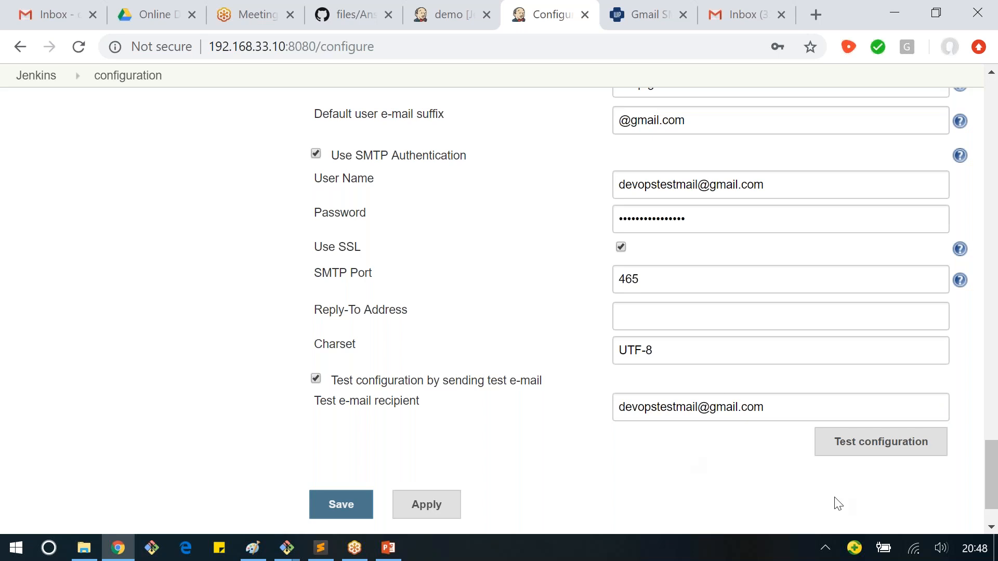
{"action": "left_click", "coordinate": [855, 452]}
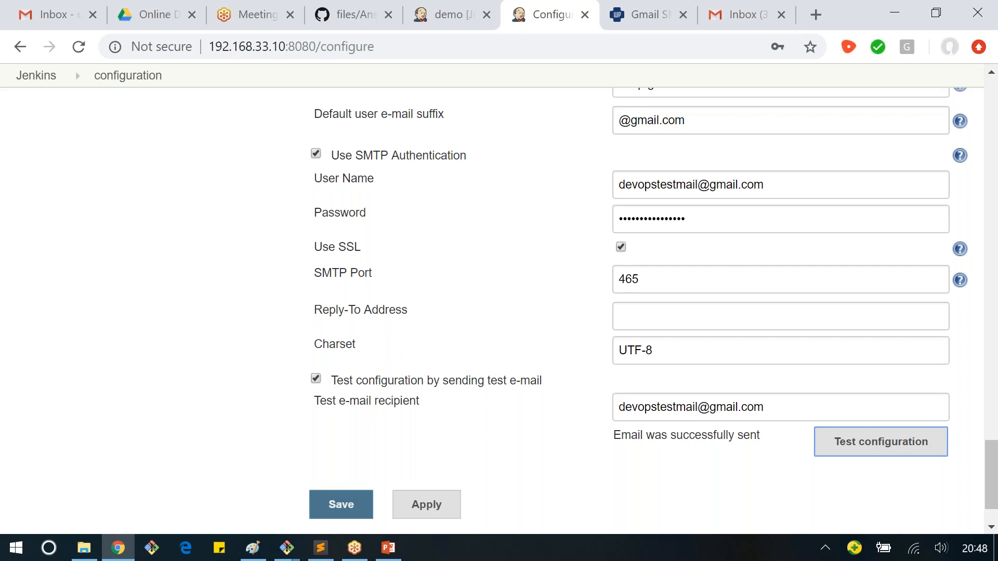
Step: Check the result of the mail test and open the Jenkins test e-mail in the Gmail inbox
{"action": "left_click_drag", "start_coordinate": [621, 435], "coordinate": [691, 429]}
{"action": "left_click", "coordinate": [751, 474]}
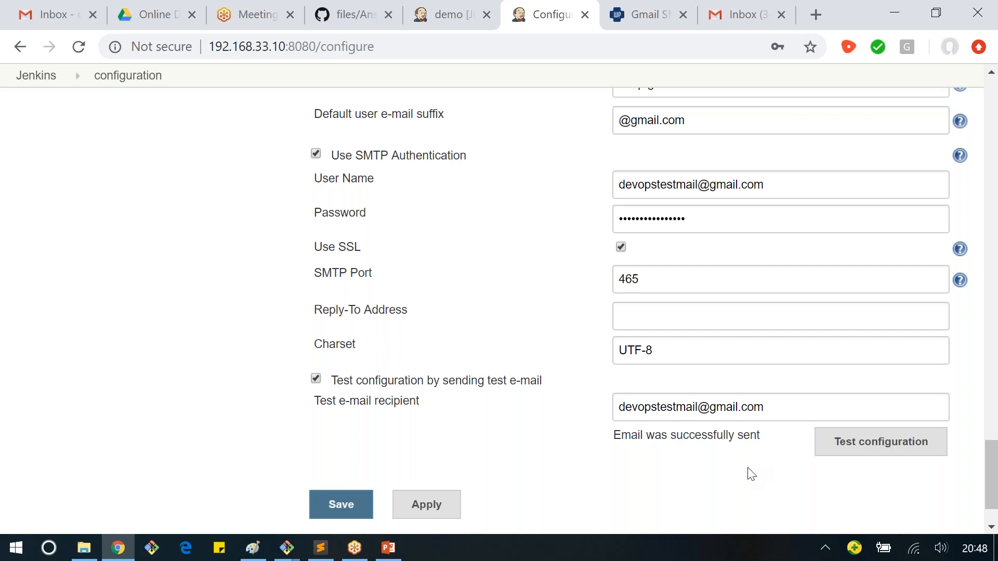
{"action": "left_click", "coordinate": [748, 15]}
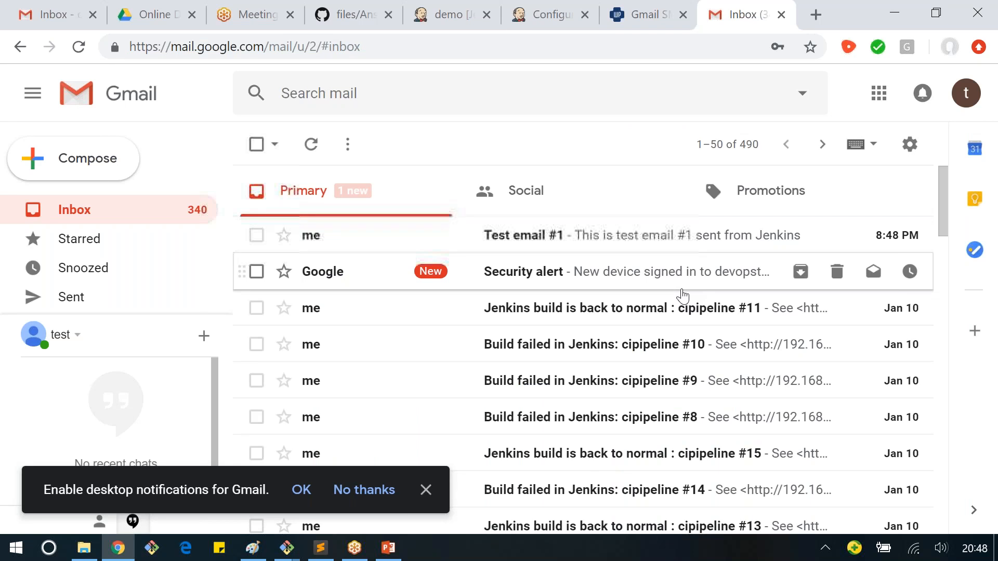
{"action": "left_click", "coordinate": [355, 241]}
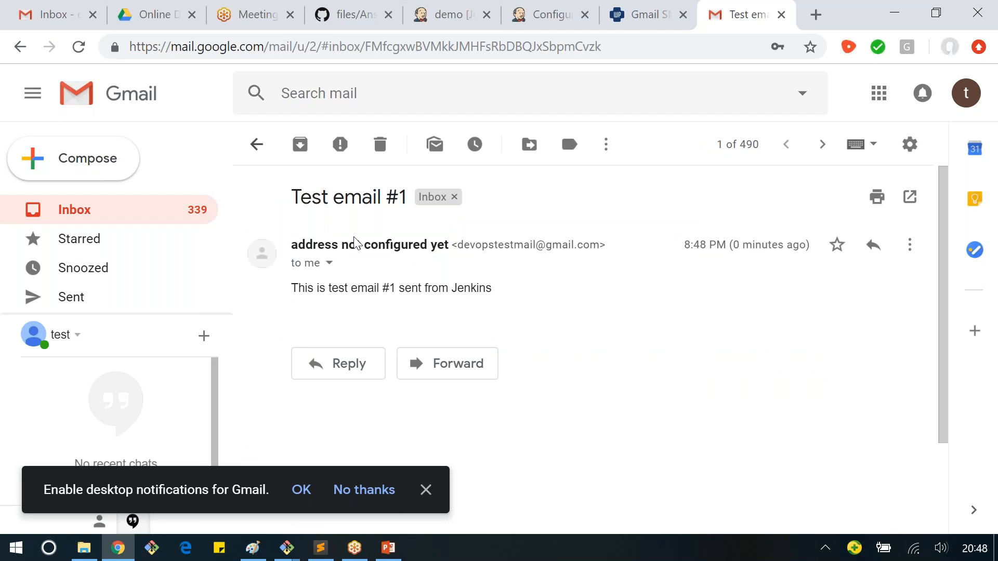
Step: Save the Jenkins system configuration and add an E-mail Notification post-build action to the demo job
{"action": "left_click", "coordinate": [936, 12]}
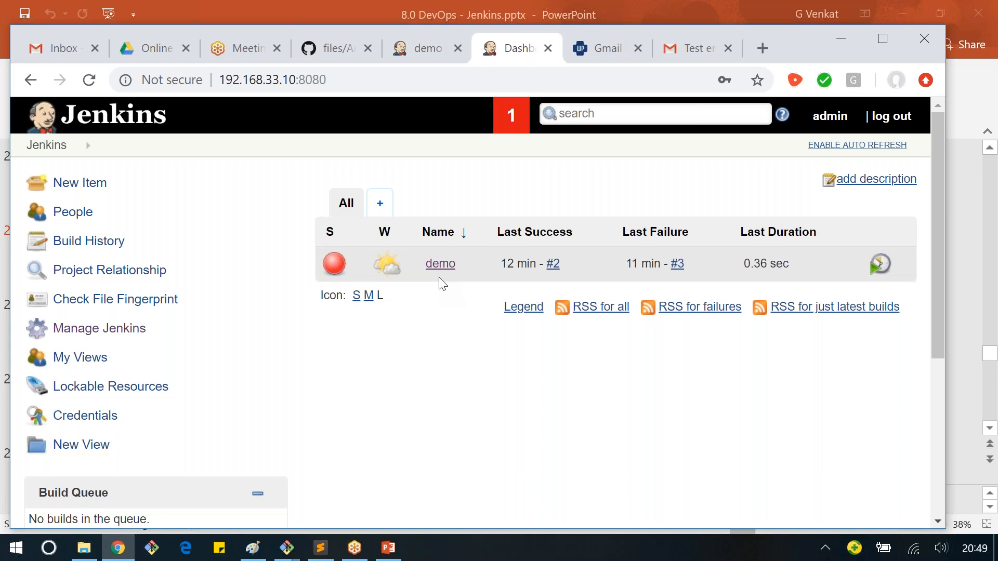
{"action": "key", "text": "alt+Tab"}
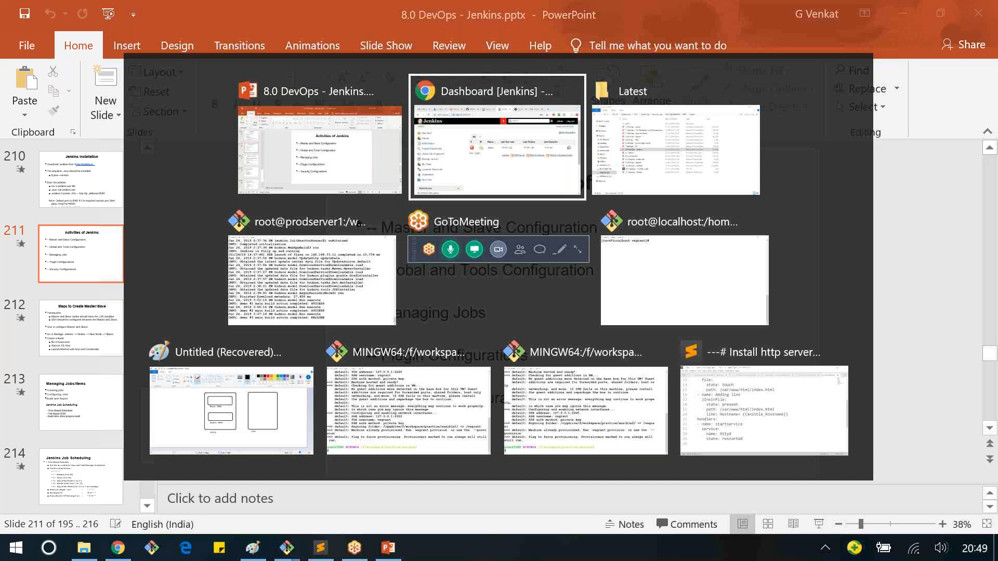
{"action": "scroll", "coordinate": [177, 382], "scroll_direction": "down", "scroll_amount": 2}
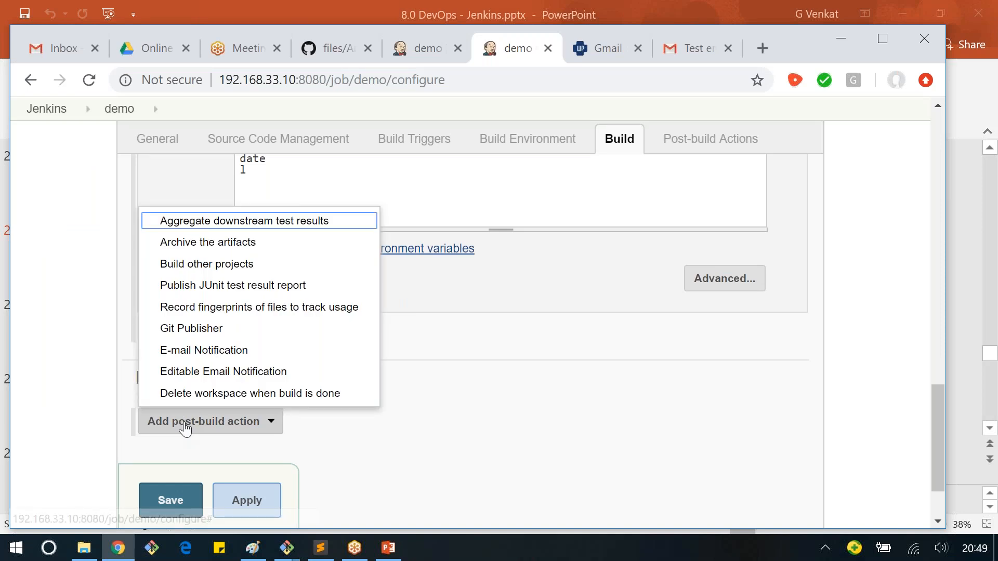
{"action": "left_click", "coordinate": [196, 350]}
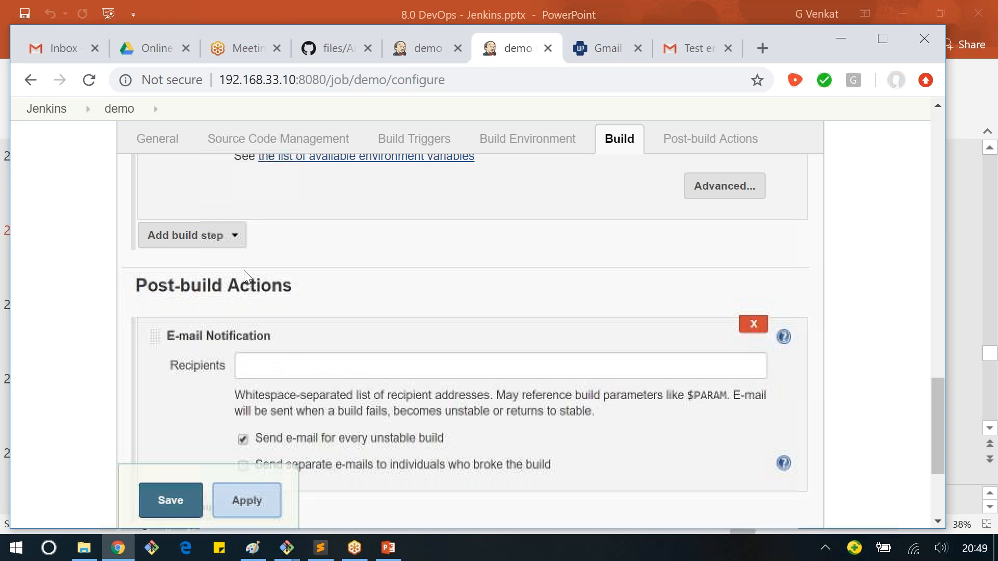
Step: Enter the test account's e-mail address as the recipient of the demo job's E-mail Notification
{"action": "scroll", "coordinate": [244, 270], "scroll_direction": "down", "scroll_amount": 2}
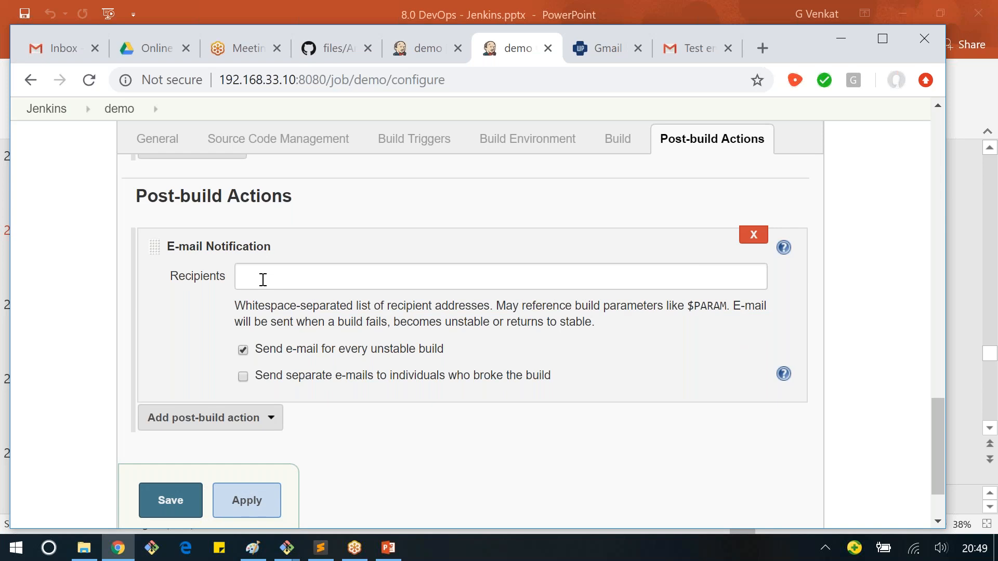
{"action": "left_click", "coordinate": [372, 287]}
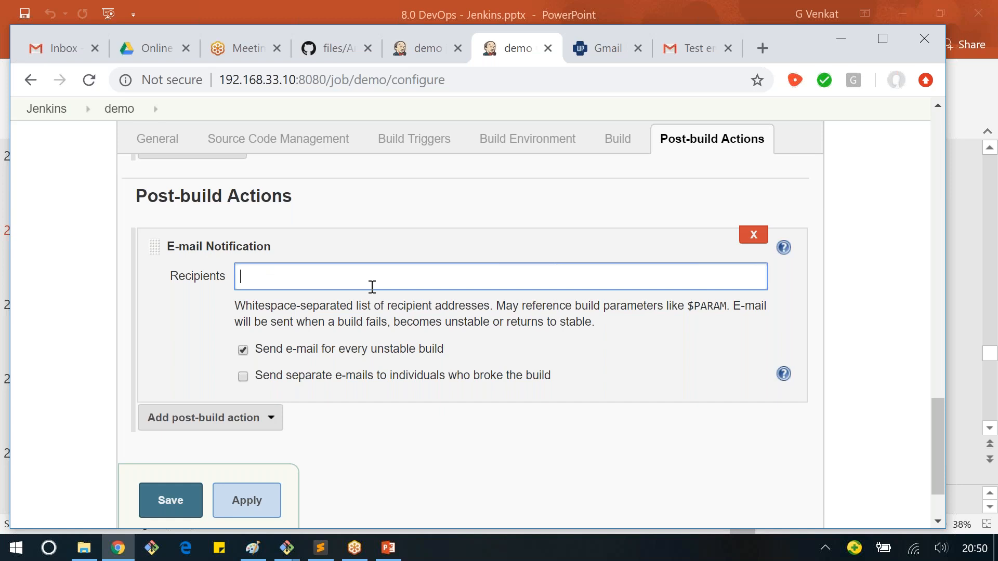
{"action": "key", "text": "ctrl+v"}
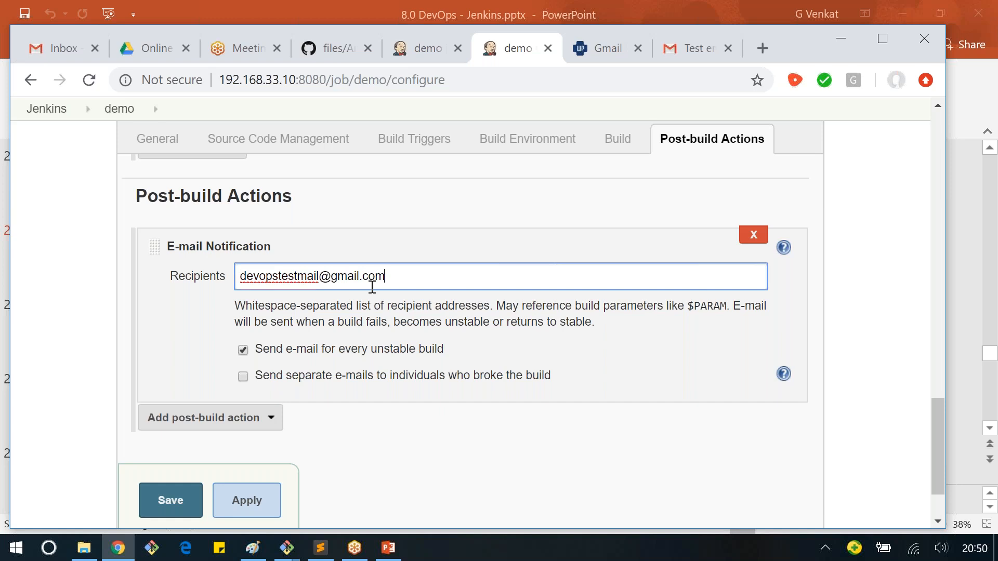
{"action": "type", "text": ","}
{"action": "key", "text": "ctrl+v"}
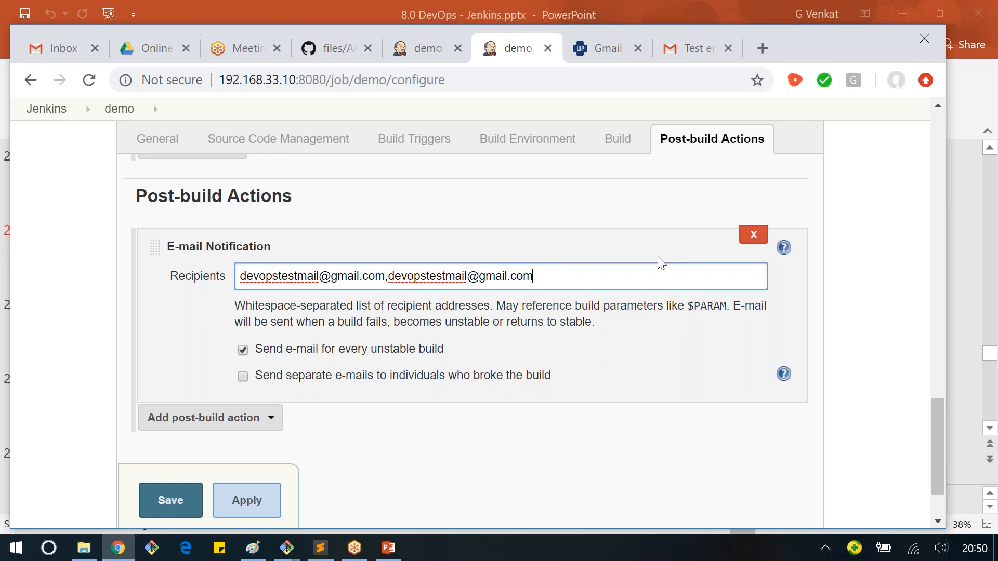
{"action": "left_click_drag", "start_coordinate": [385, 276], "coordinate": [520, 271]}
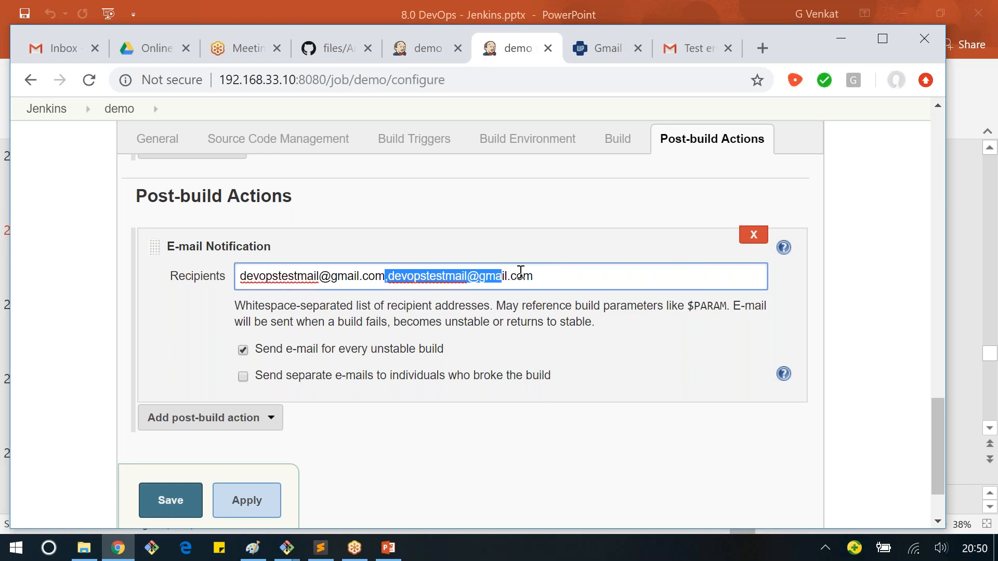
{"action": "key", "text": "BackSpace"}
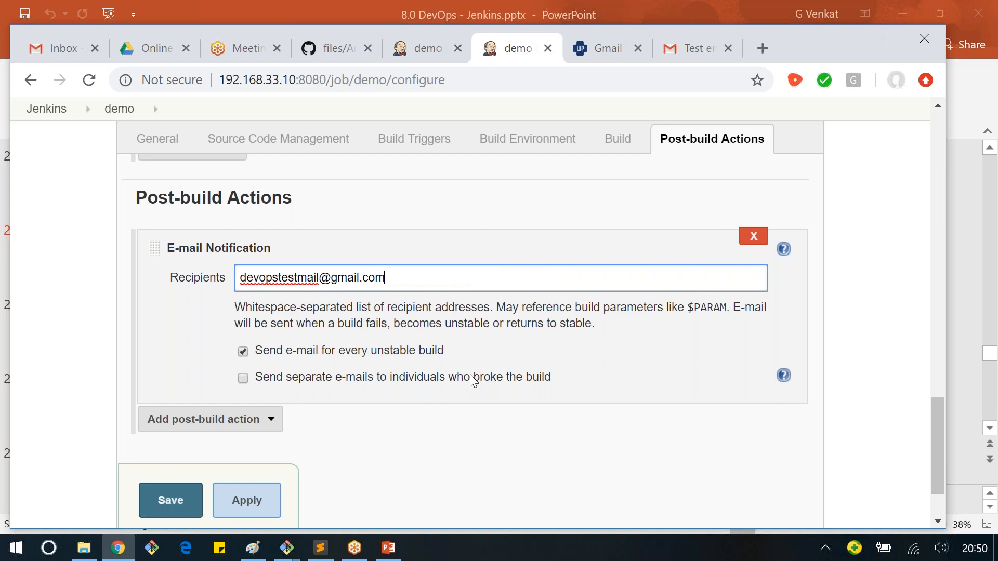
Step: Try out the option to send separate e-mails to individuals who broke the build
{"action": "left_click_drag", "start_coordinate": [169, 298], "coordinate": [295, 298]}
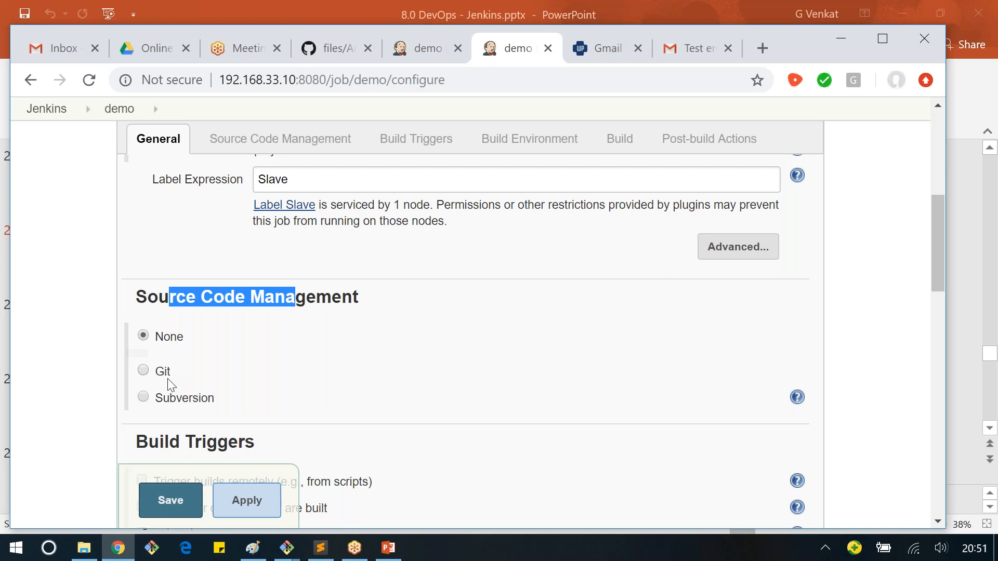
{"action": "scroll", "coordinate": [535, 293], "scroll_direction": "down", "scroll_amount": 15}
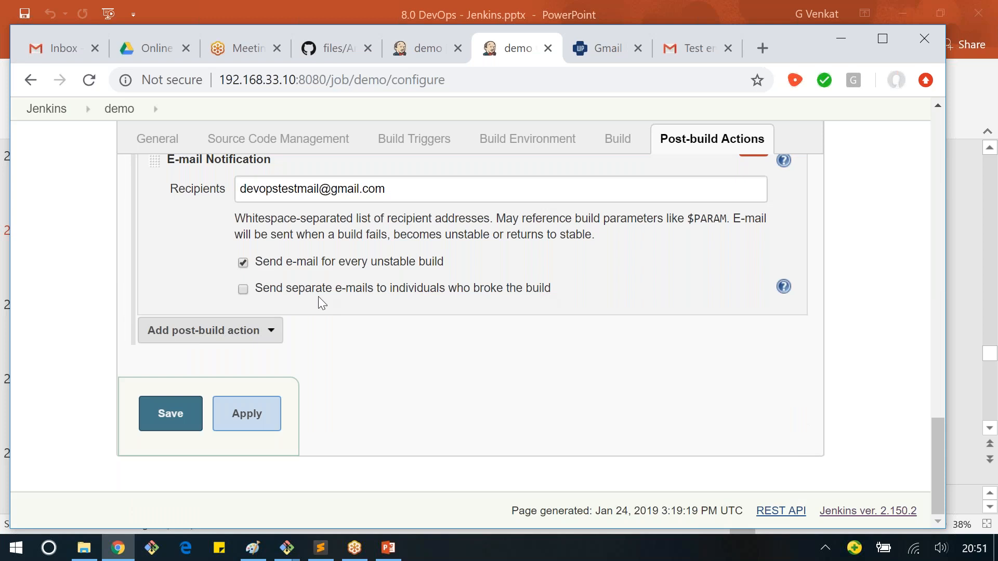
{"action": "left_click", "coordinate": [351, 289]}
{"action": "double_click", "coordinate": [296, 190]}
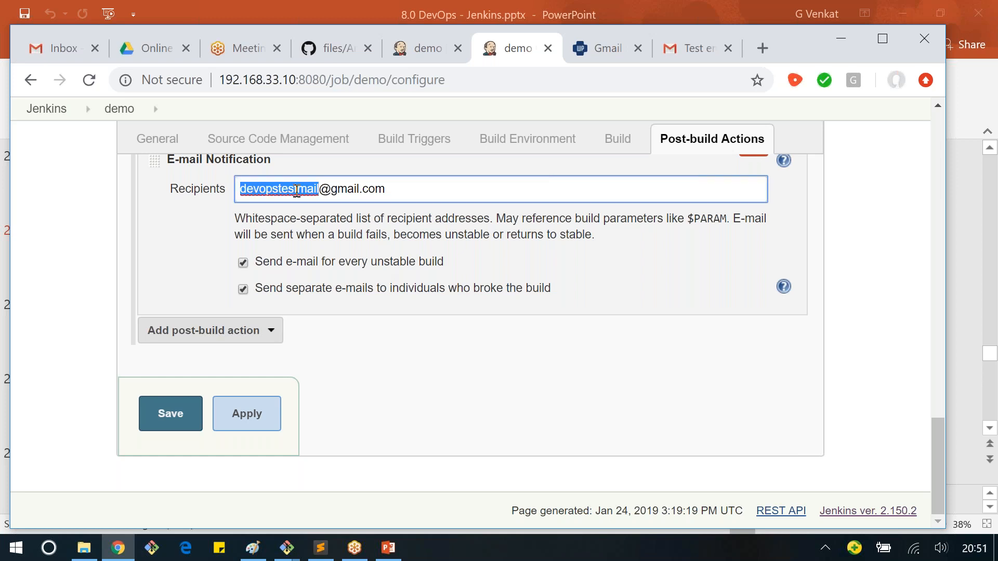
{"action": "left_click", "coordinate": [331, 196]}
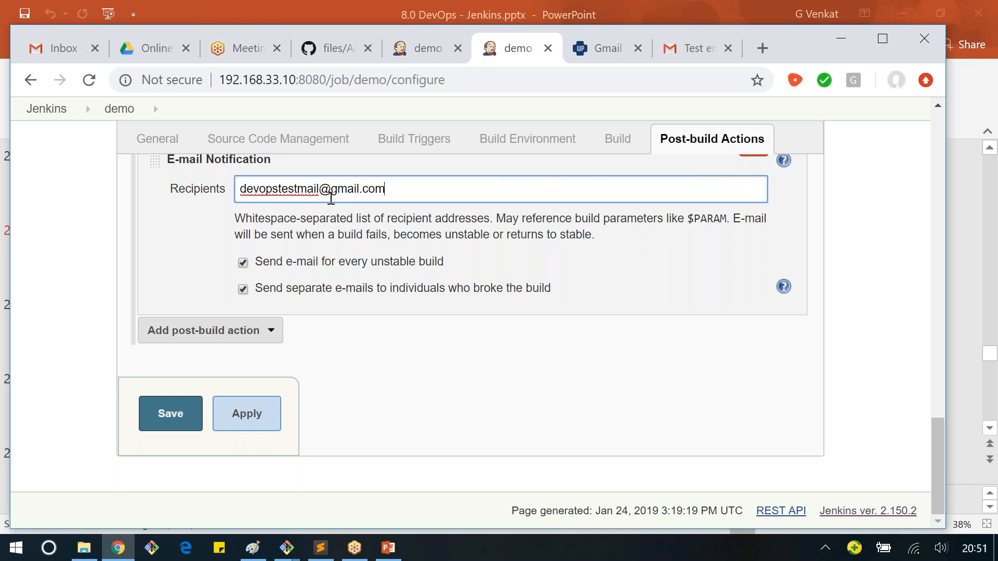
{"action": "left_click", "coordinate": [242, 289]}
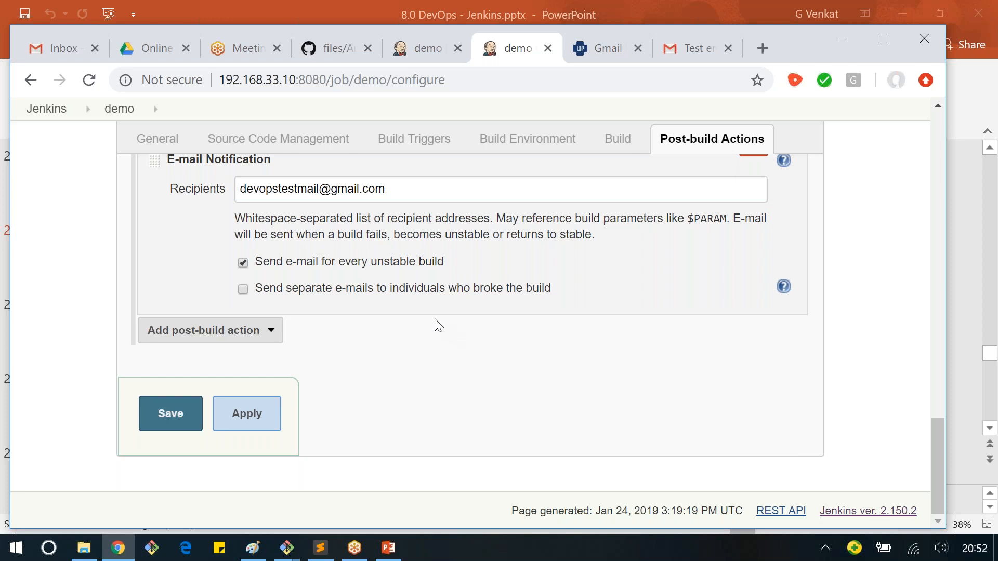
{"action": "scroll", "coordinate": [438, 326], "scroll_direction": "up", "scroll_amount": 1}
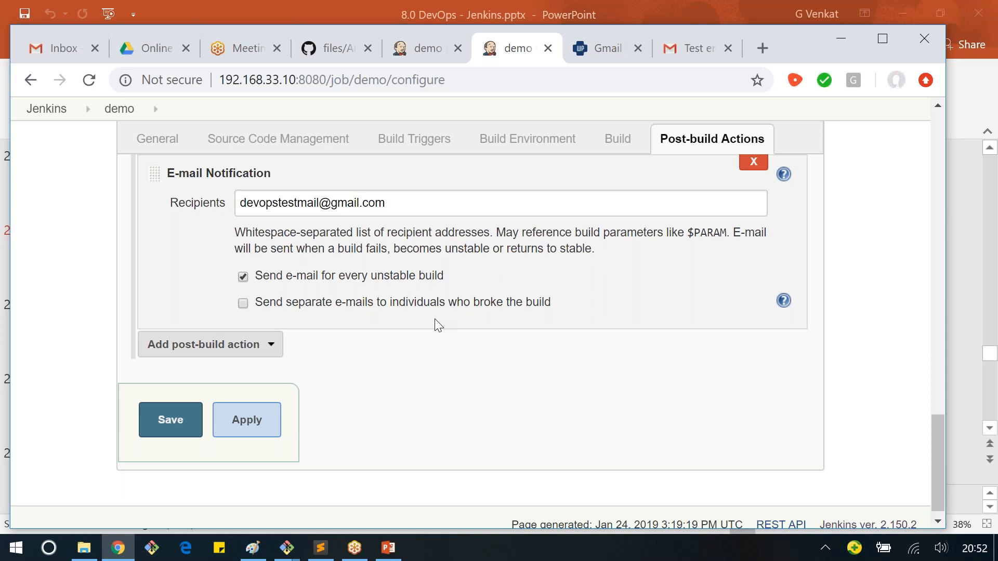
Step: Open the failure e-mail for demo build #4 in the Gmail inbox and examine the shell error in its build log
{"action": "scroll", "coordinate": [419, 355], "scroll_direction": "up", "scroll_amount": 1}
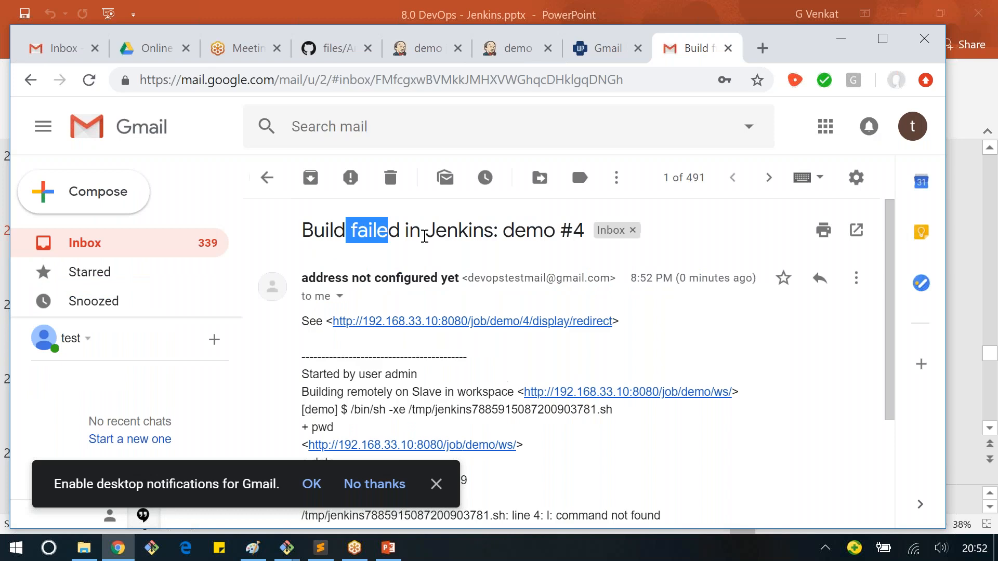
{"action": "left_click", "coordinate": [573, 234]}
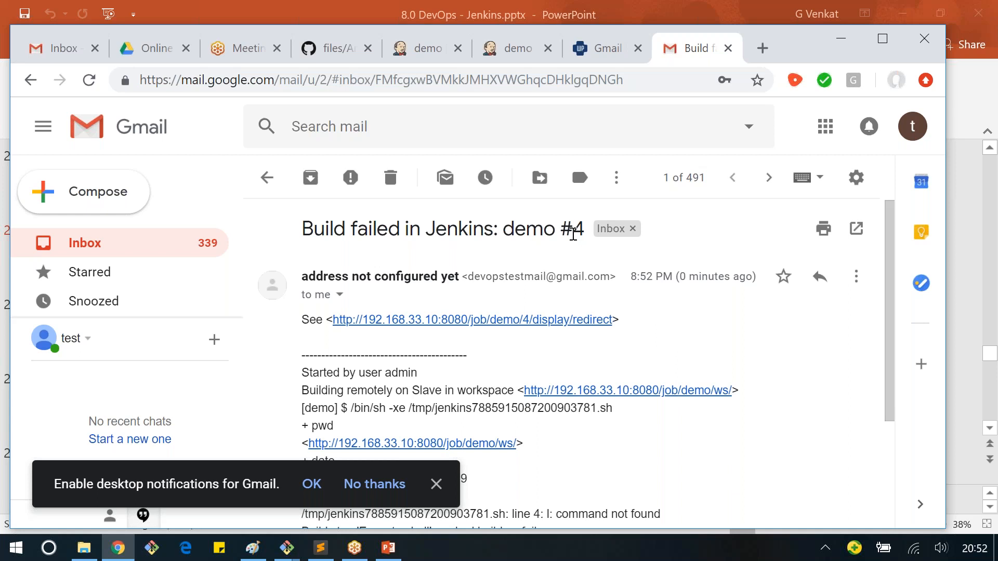
{"action": "scroll", "coordinate": [331, 308], "scroll_direction": "down", "scroll_amount": 1}
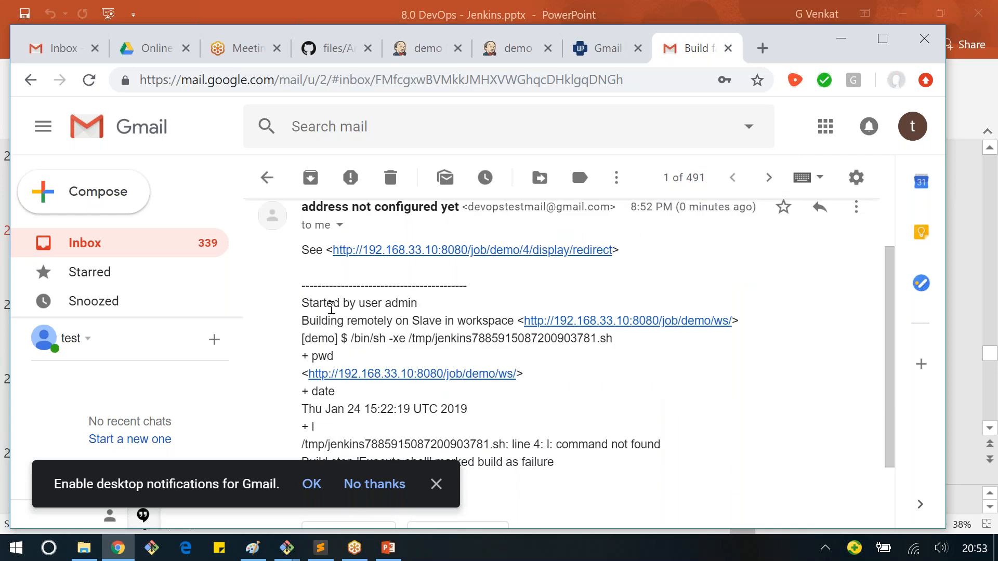
{"action": "scroll", "coordinate": [331, 308], "scroll_direction": "down", "scroll_amount": 1}
{"action": "left_click_drag", "start_coordinate": [547, 353], "coordinate": [624, 354]}
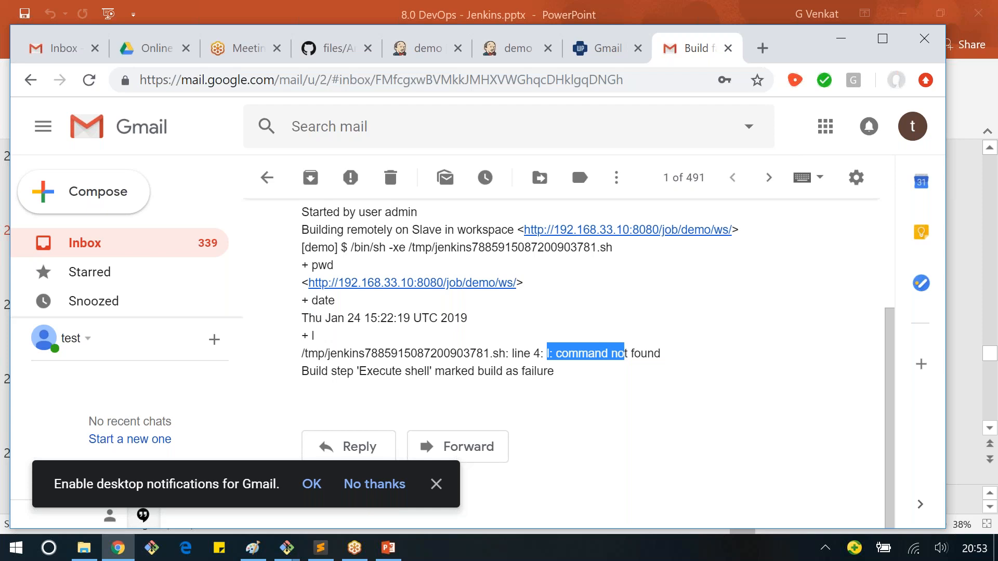
Step: Run the demo job again in Jenkins and check the e-mail line in the console output of build #5
{"action": "left_click", "coordinate": [518, 48]}
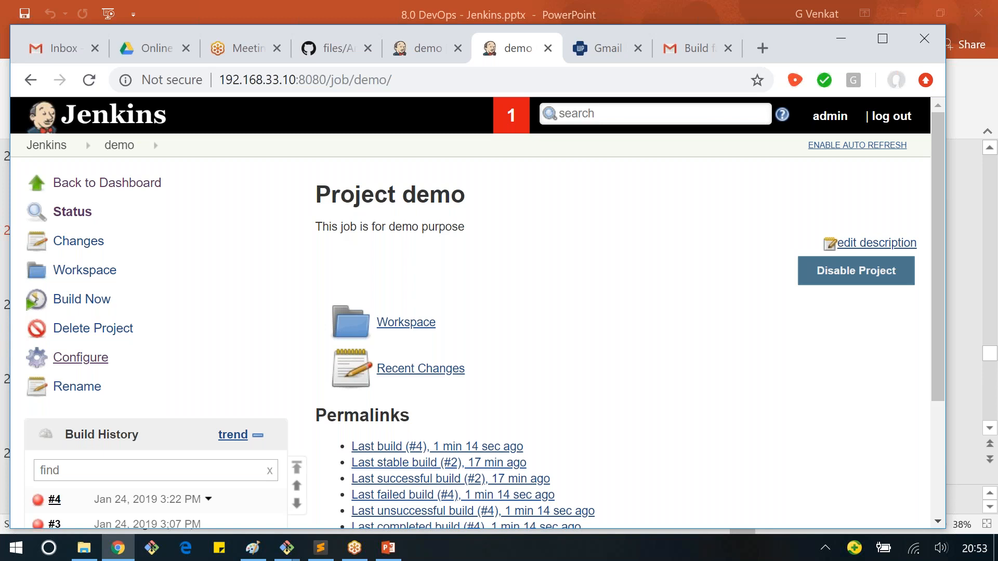
{"action": "left_click", "coordinate": [69, 306]}
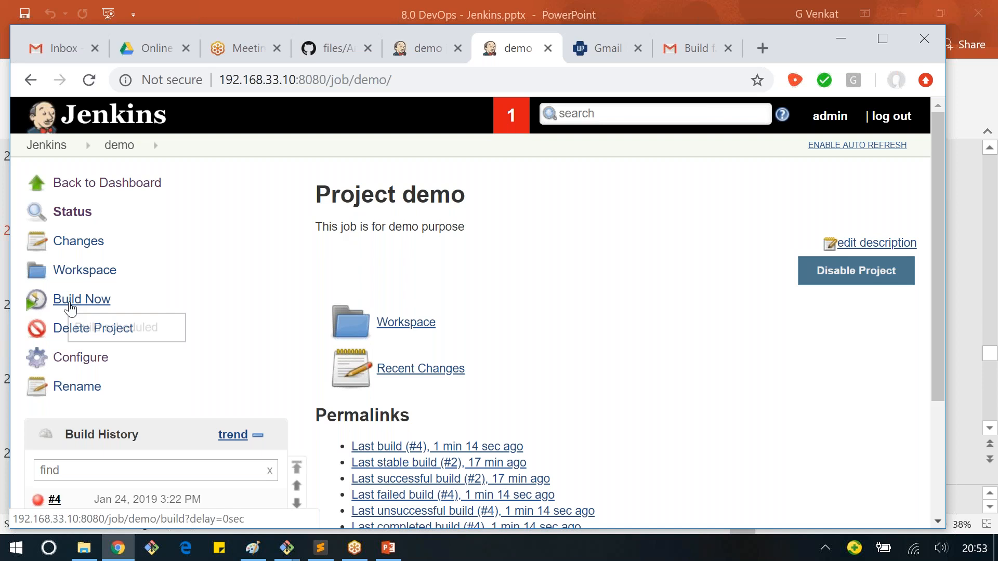
{"action": "scroll", "coordinate": [70, 315], "scroll_direction": "down", "scroll_amount": 2}
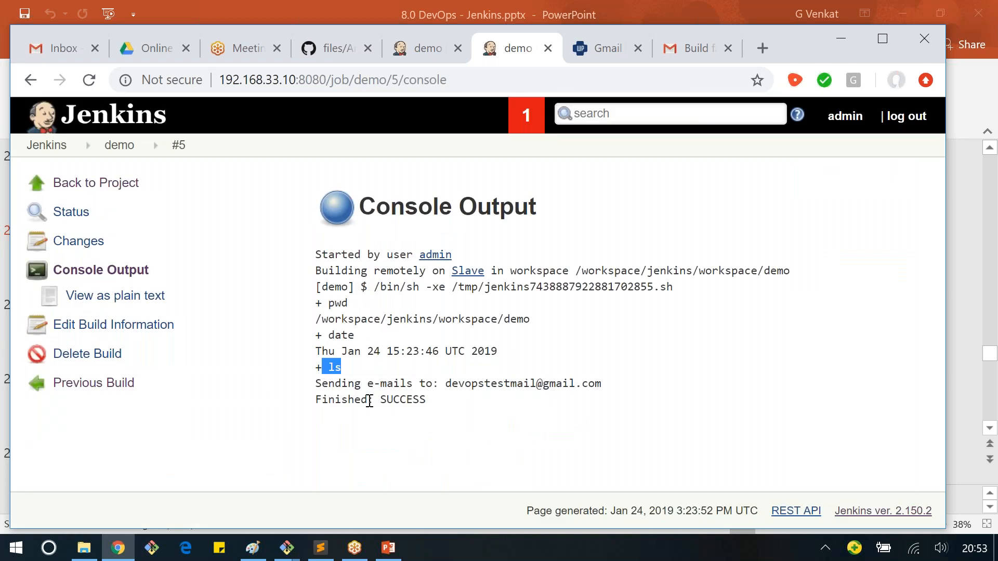
{"action": "left_click_drag", "start_coordinate": [341, 383], "coordinate": [535, 385]}
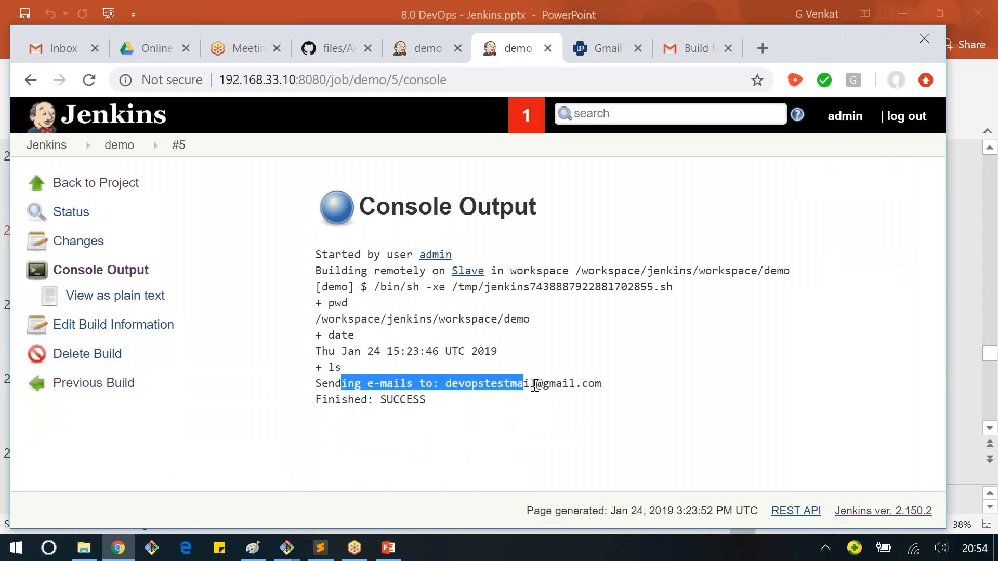
{"action": "left_click", "coordinate": [626, 427]}
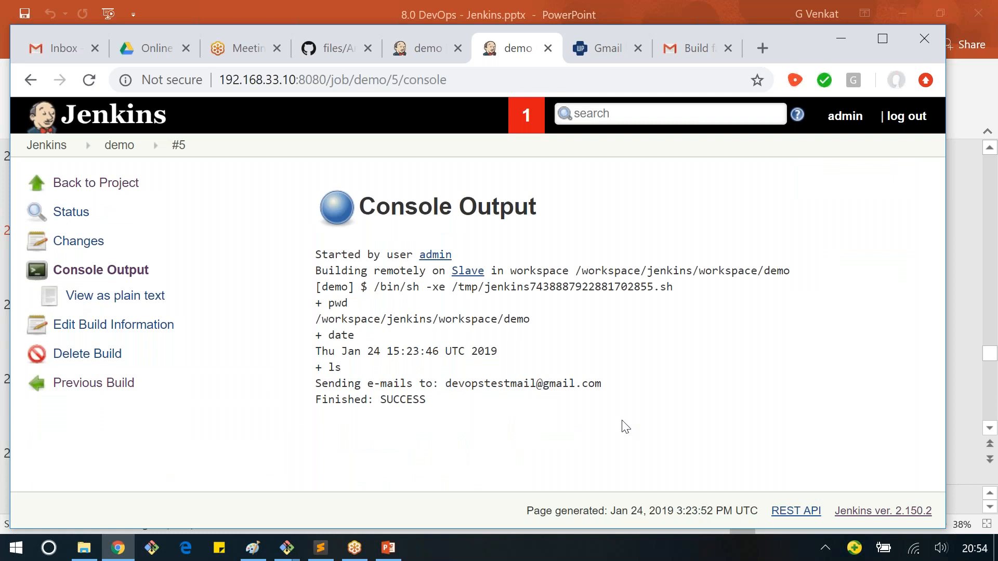
Step: Open the back-to-normal e-mail for demo build #5 in Gmail and follow its link to the build page
{"action": "left_click", "coordinate": [685, 48]}
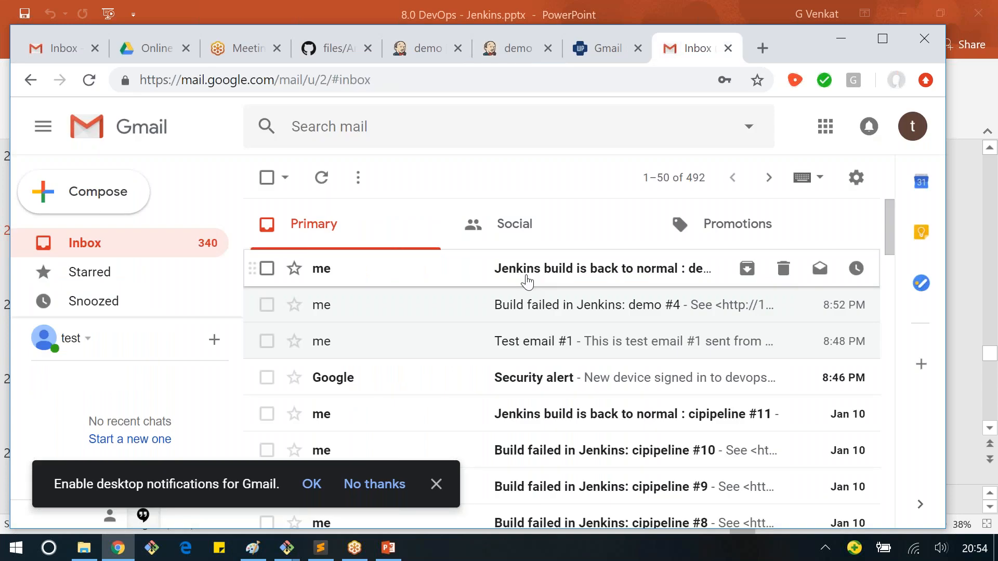
{"action": "left_click", "coordinate": [527, 281]}
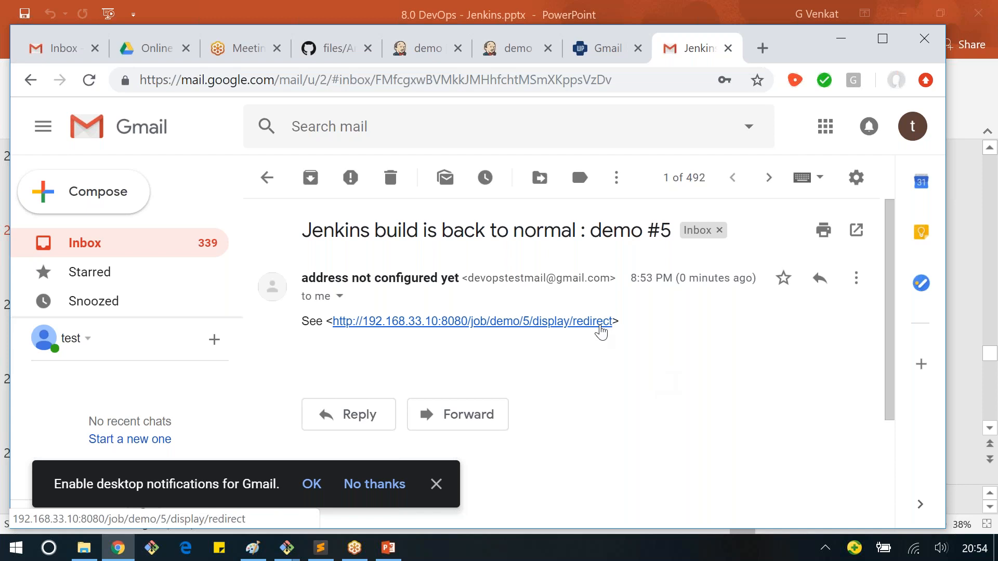
{"action": "left_click", "coordinate": [600, 328]}
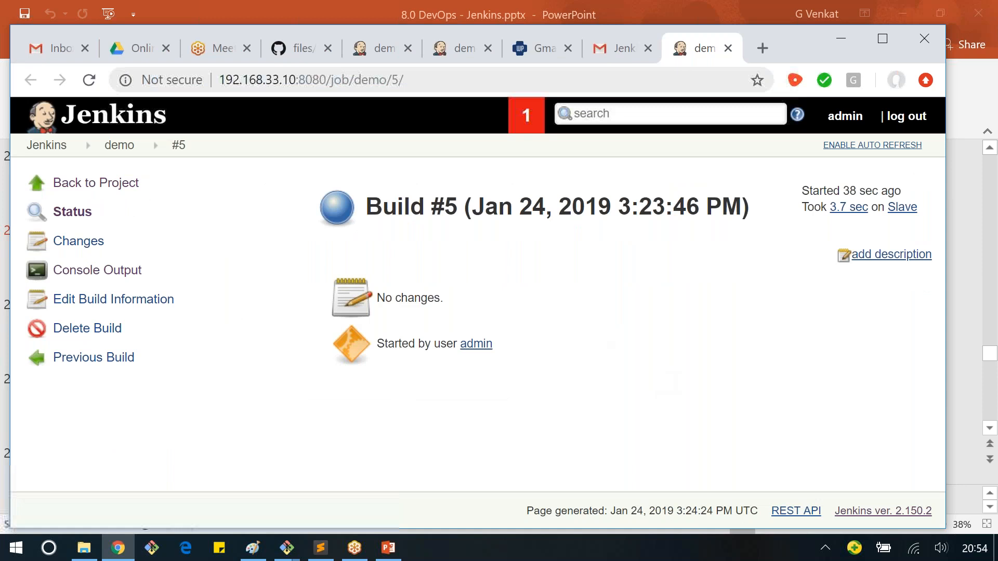
{"action": "left_click", "coordinate": [616, 48]}
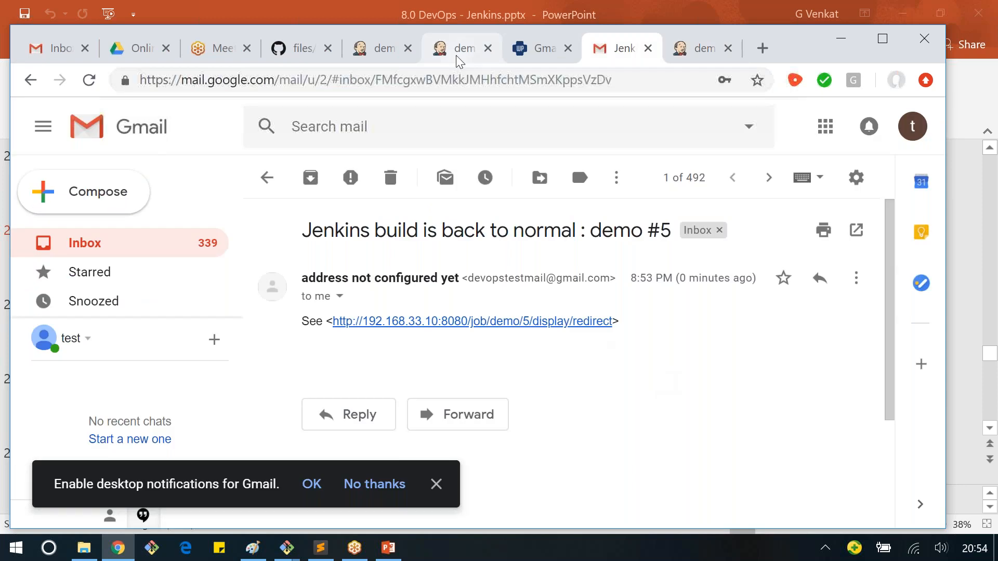
Step: Return to the demo project in Jenkins, run another build and open the console output of build #6
{"action": "left_click", "coordinate": [456, 55]}
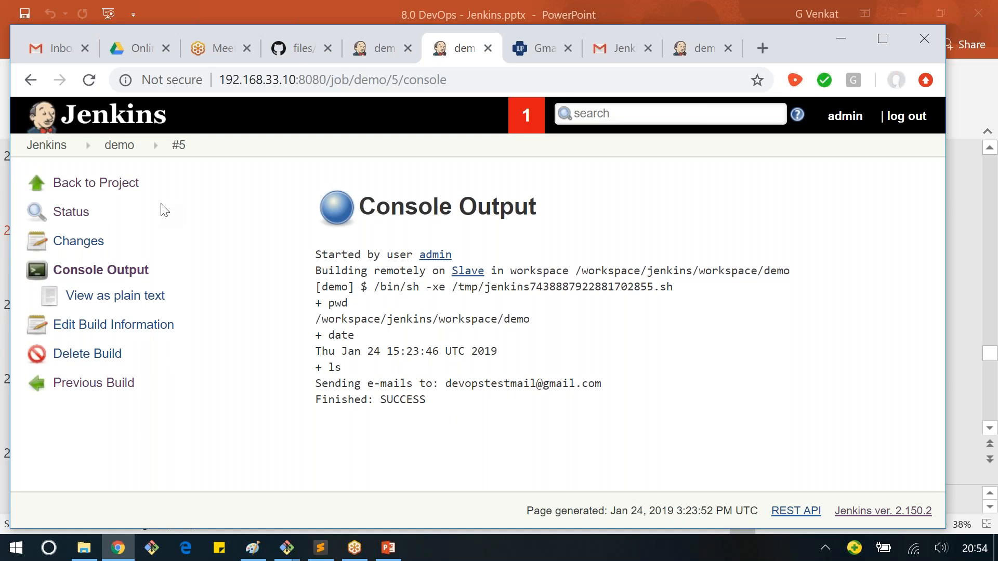
{"action": "left_click", "coordinate": [113, 184]}
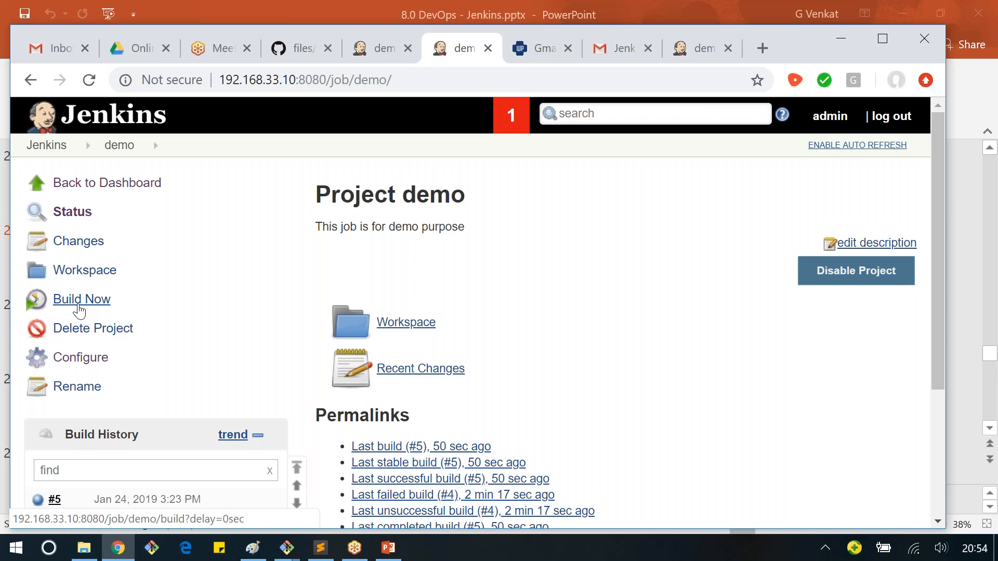
{"action": "left_click", "coordinate": [79, 310]}
{"action": "scroll", "coordinate": [183, 298], "scroll_direction": "down", "scroll_amount": 2}
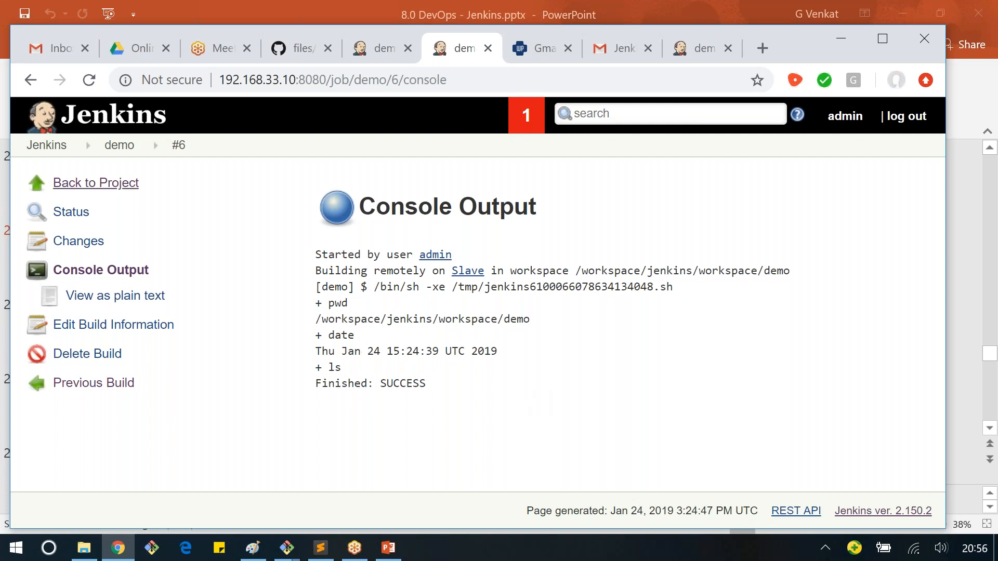
Step: Review the demo project's build history and its permalinks to the last stable, successful, failed and completed builds
{"action": "left_click", "coordinate": [119, 145]}
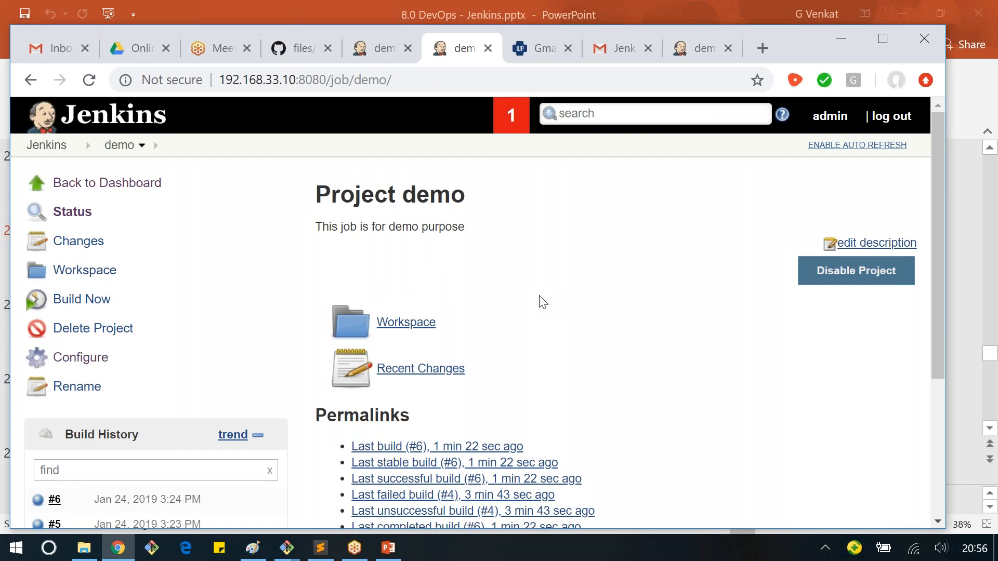
{"action": "scroll", "coordinate": [220, 291], "scroll_direction": "down", "scroll_amount": 3}
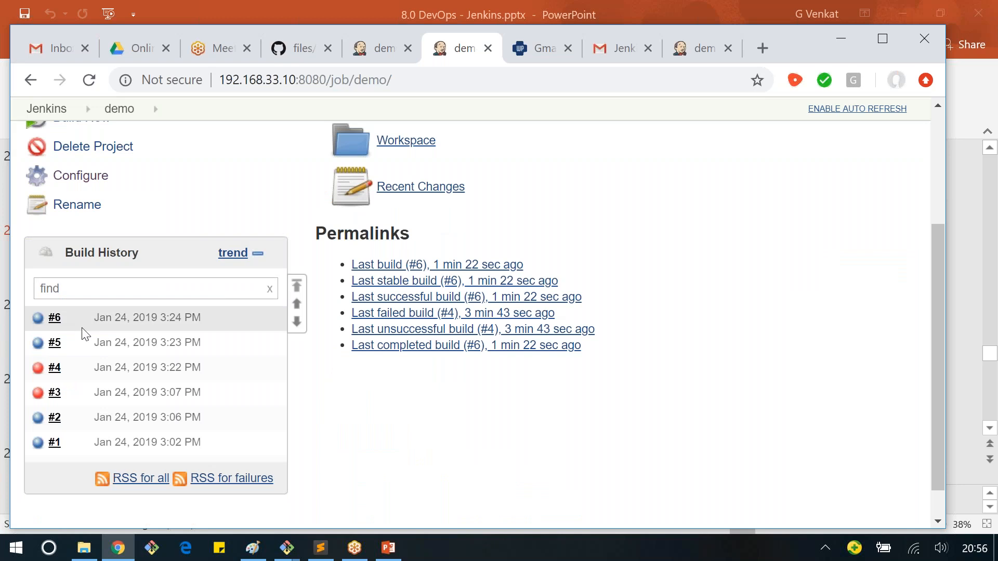
{"action": "scroll", "coordinate": [477, 276], "scroll_direction": "up", "scroll_amount": 3}
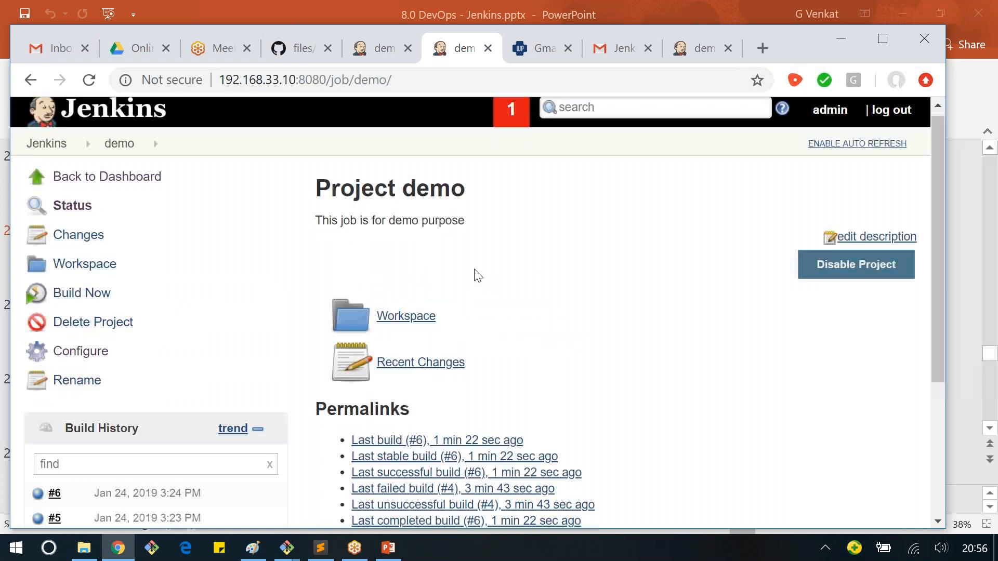
{"action": "scroll", "coordinate": [477, 276], "scroll_direction": "down", "scroll_amount": 3}
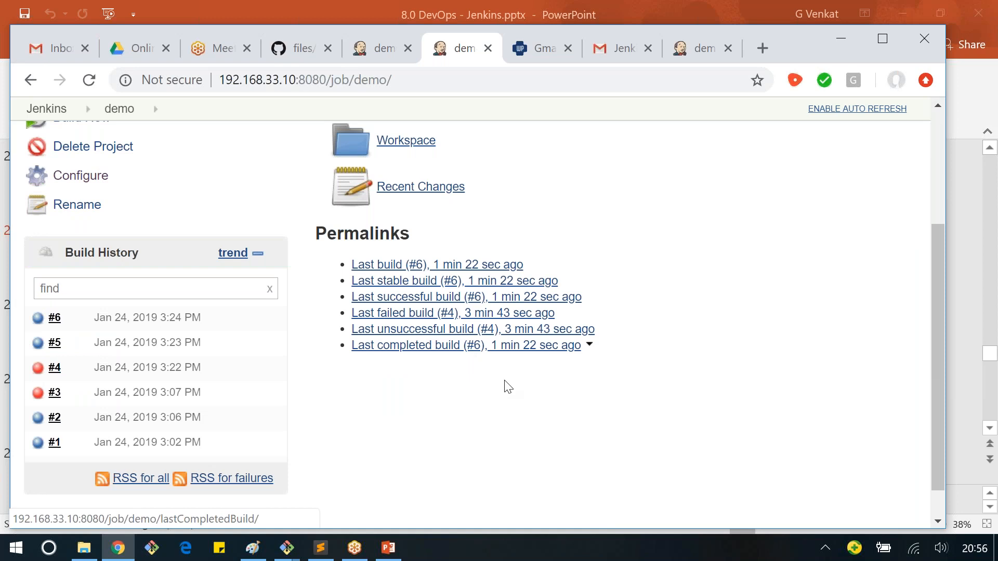
{"action": "left_click_drag", "start_coordinate": [582, 346], "coordinate": [497, 309]}
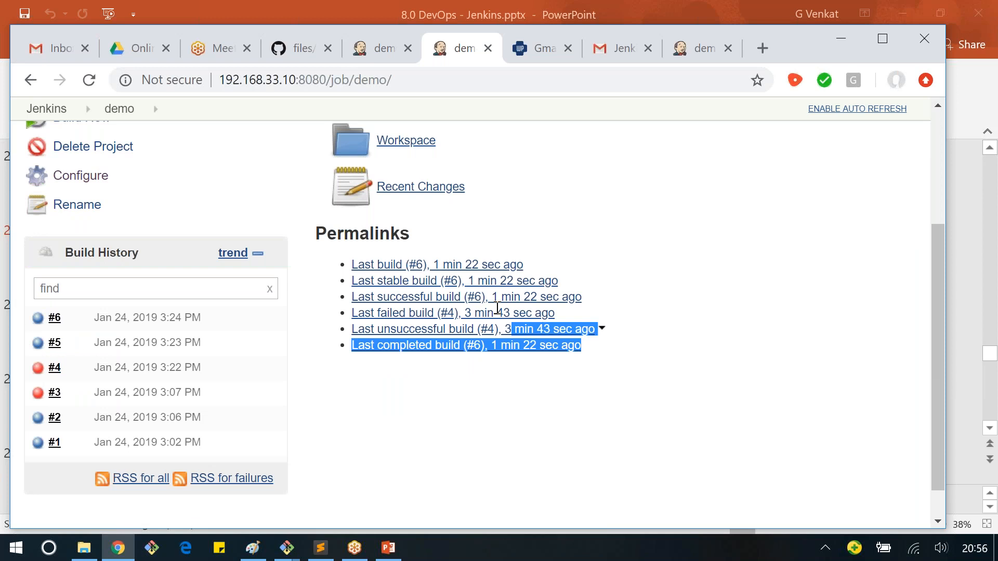
{"action": "left_click_drag", "start_coordinate": [498, 309], "coordinate": [341, 286]}
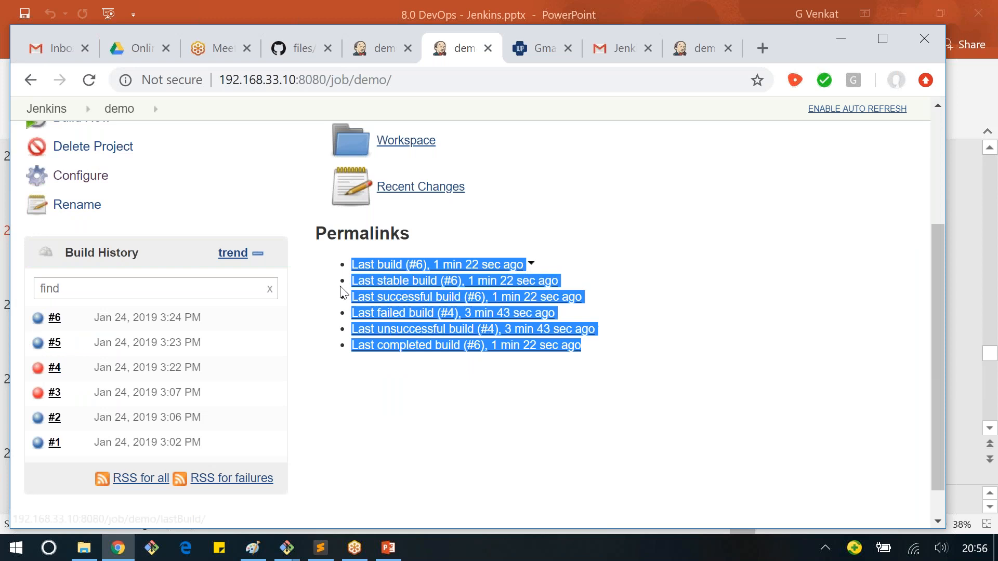
{"action": "left_click", "coordinate": [428, 443]}
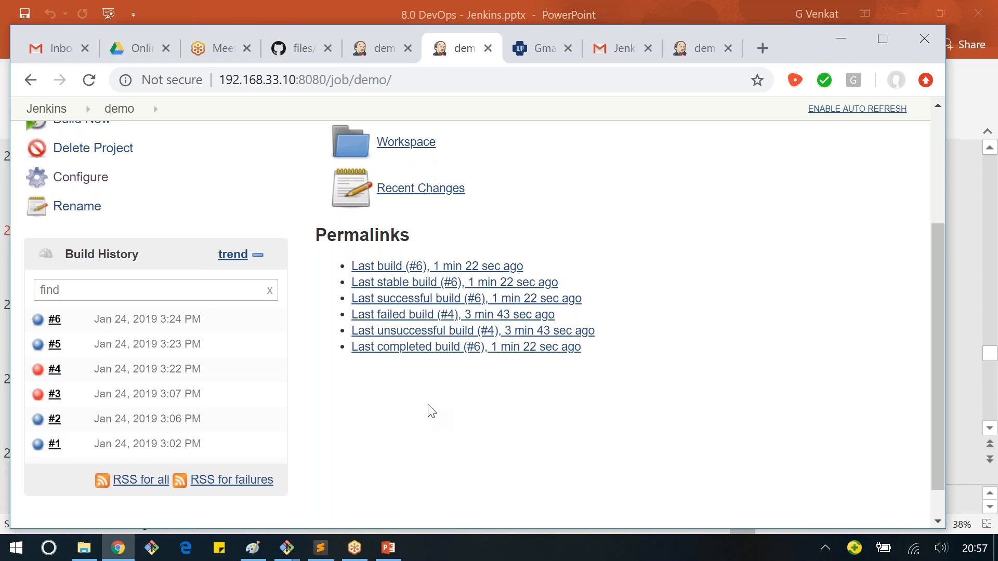
Step: Open the demo job's configuration and review its sections from General through the Post-build Actions
{"action": "scroll", "coordinate": [429, 410], "scroll_direction": "up", "scroll_amount": 3}
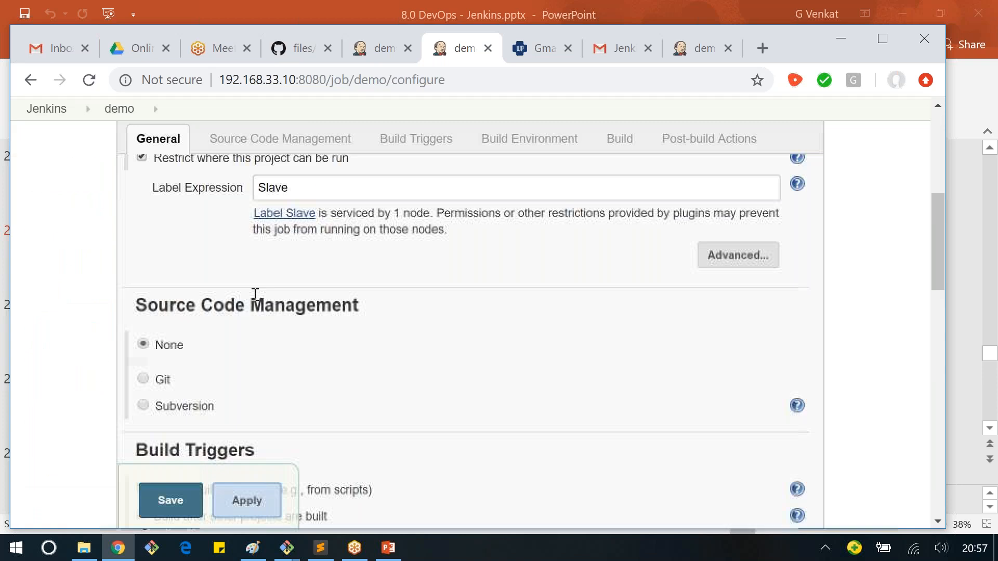
{"action": "scroll", "coordinate": [255, 294], "scroll_direction": "down", "scroll_amount": 10}
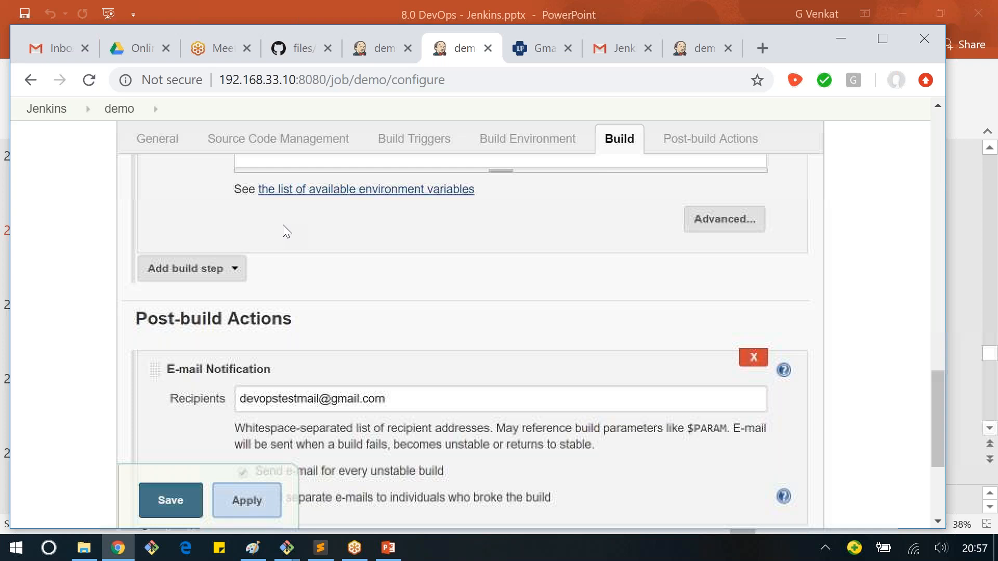
{"action": "scroll", "coordinate": [312, 270], "scroll_direction": "down", "scroll_amount": 1}
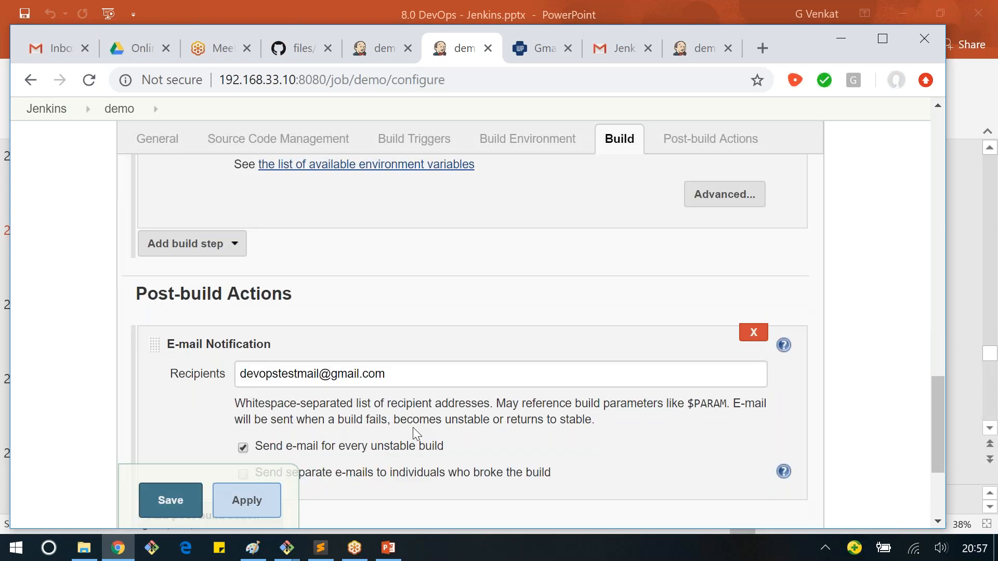
{"action": "key", "text": "Home"}
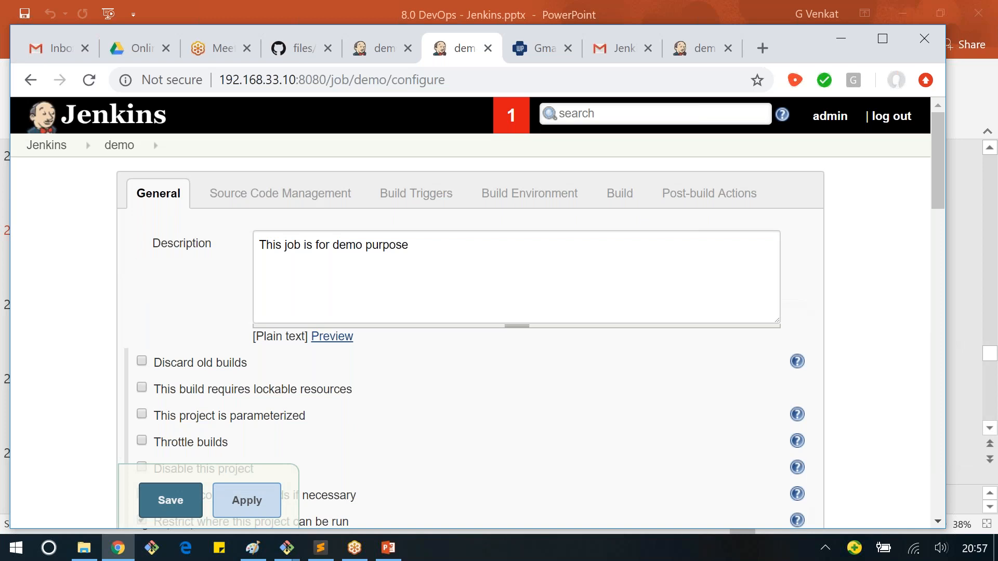
Step: Switch to Paint and start a blank drawing without saving the existing master and slave diagram
{"action": "key", "text": "alt+Tab"}
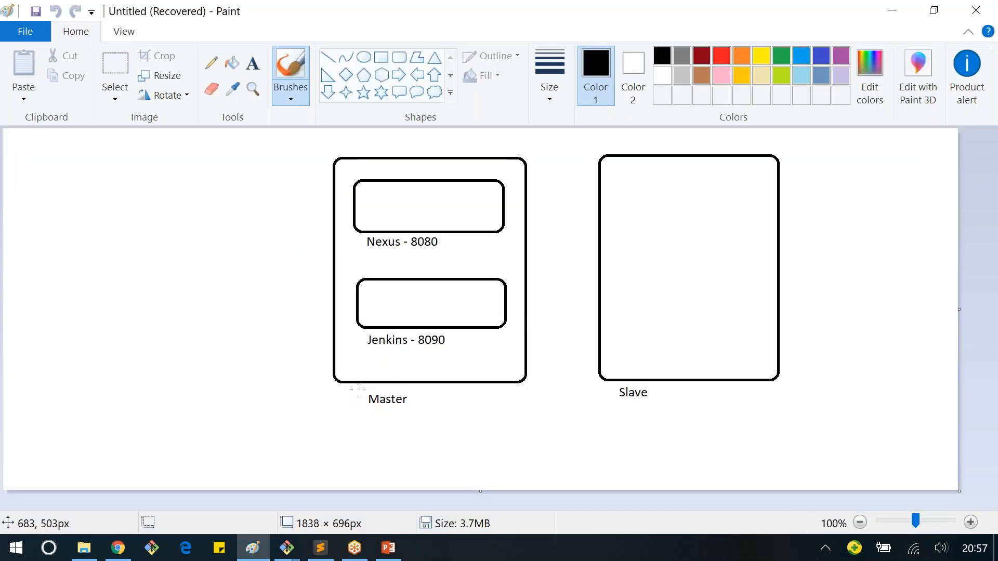
{"action": "key", "text": "ctrl+n"}
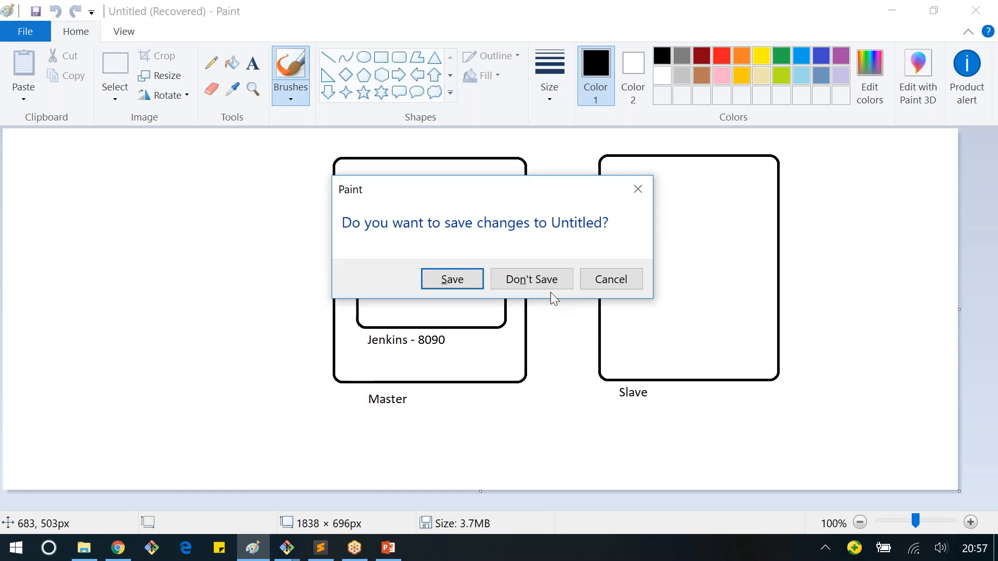
{"action": "left_click", "coordinate": [550, 290]}
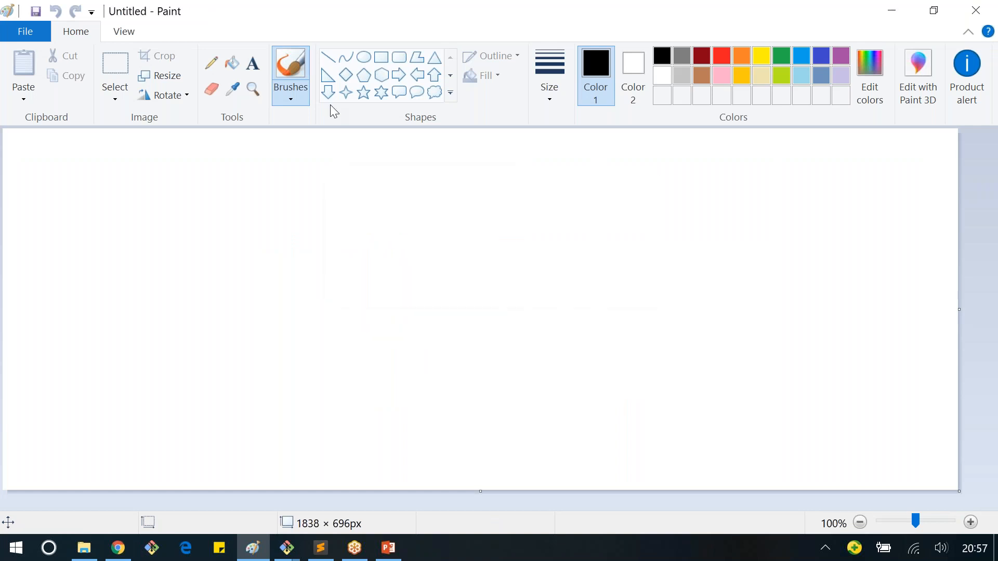
Step: Draw three rounded rectangles, each about 400 × 160 px, stacked vertically in the middle of the canvas
{"action": "left_click", "coordinate": [399, 57]}
{"action": "mouse_move", "coordinate": [367, 158]}
{"action": "left_mouse_down"}
{"action": "mouse_move", "coordinate": [571, 259]}
{"action": "mouse_move", "coordinate": [580, 242]}
{"action": "left_mouse_up"}
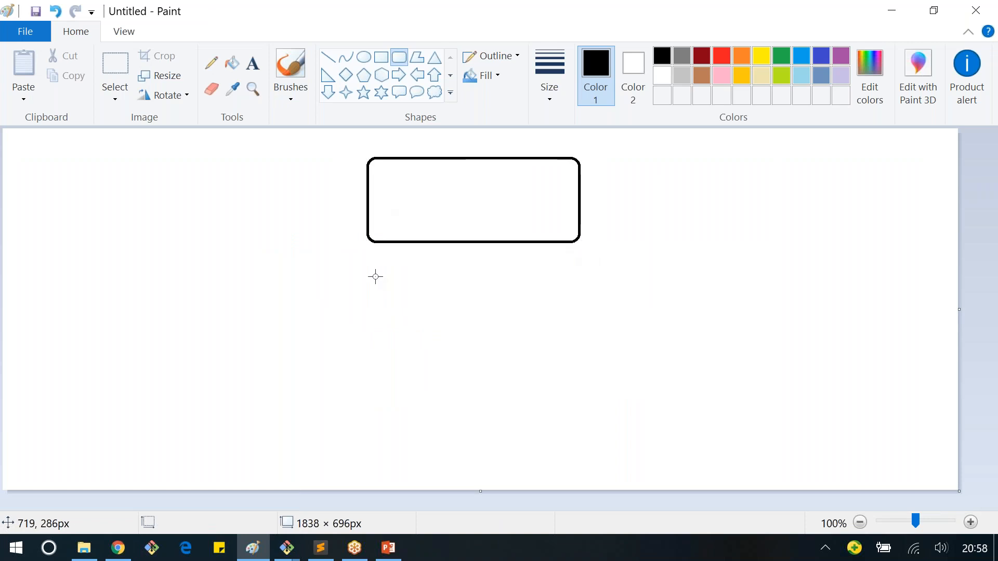
{"action": "left_click_drag", "start_coordinate": [372, 276], "coordinate": [581, 360]}
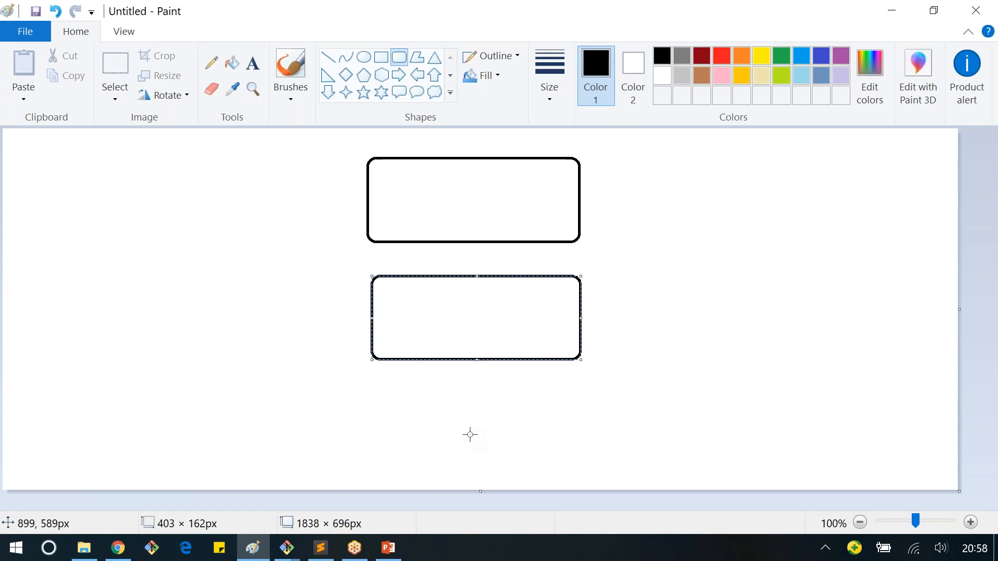
{"action": "left_click", "coordinate": [387, 382]}
{"action": "left_click_drag", "start_coordinate": [374, 388], "coordinate": [585, 471]}
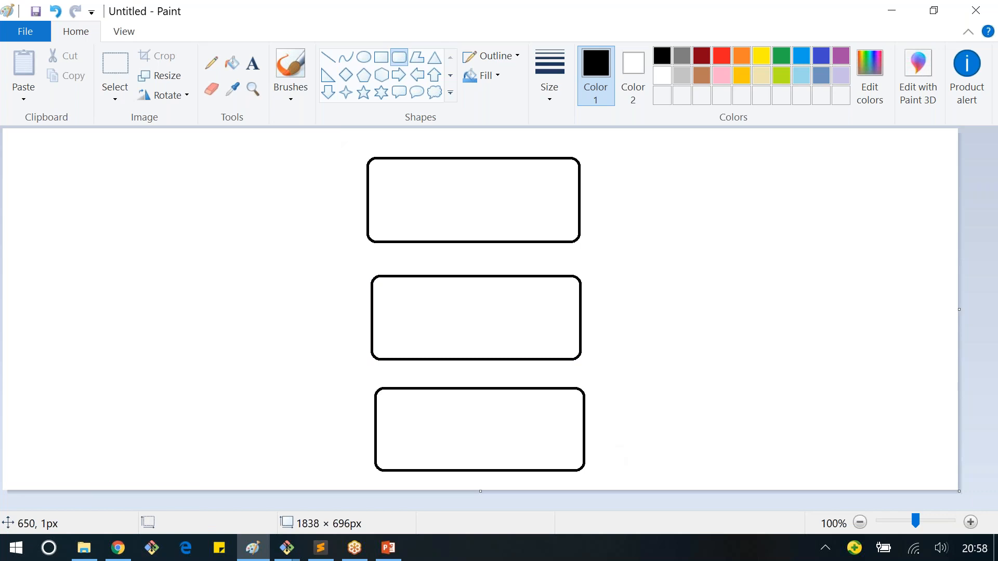
Step: Connect the three stacked boxes with short vertical lines, one in each gap between neighbouring boxes
{"action": "left_click", "coordinate": [328, 56]}
{"action": "left_click_drag", "start_coordinate": [468, 241], "coordinate": [468, 277]}
{"action": "left_click_drag", "start_coordinate": [470, 361], "coordinate": [470, 388]}
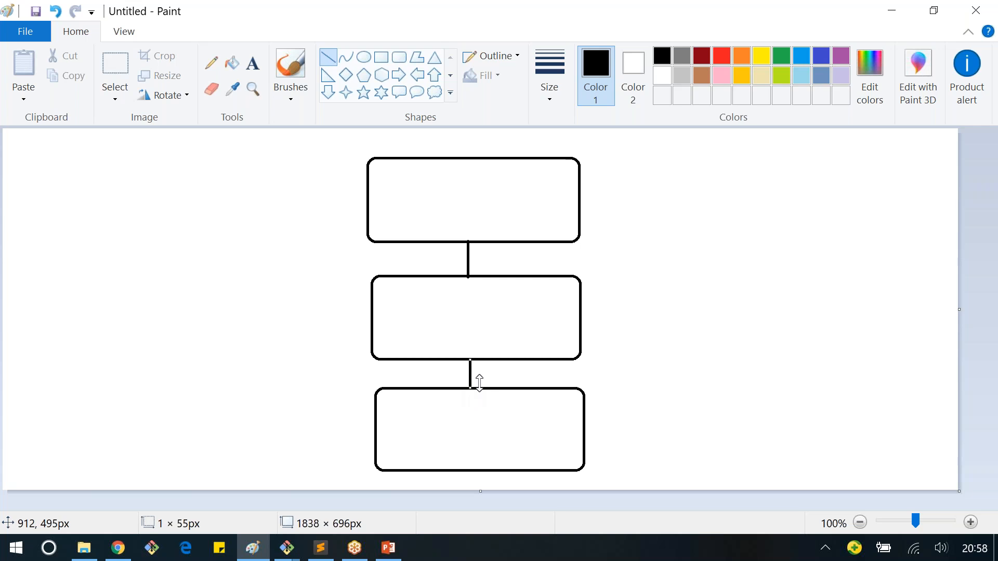
{"action": "left_click", "coordinate": [480, 376]}
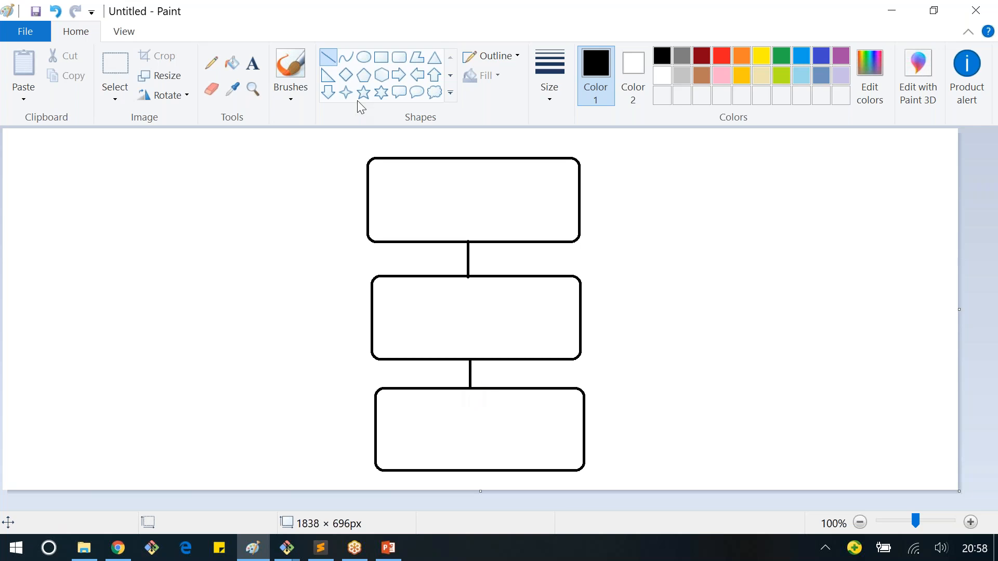
Step: Add the text label "Dev Env" inside the top box, just above its lower edge
{"action": "left_click", "coordinate": [253, 63]}
{"action": "left_click", "coordinate": [415, 233]}
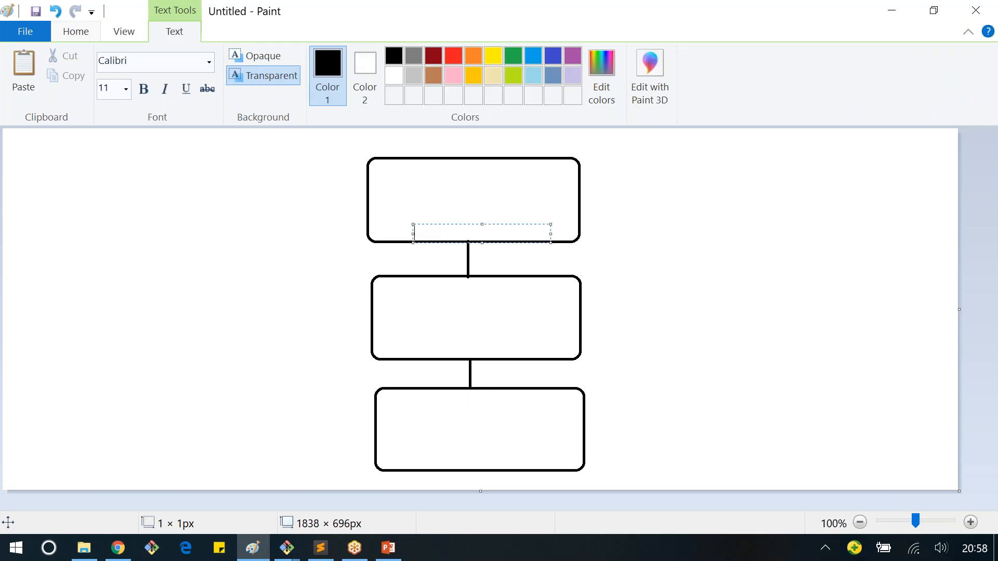
{"action": "type", "text": "Dev Env"}
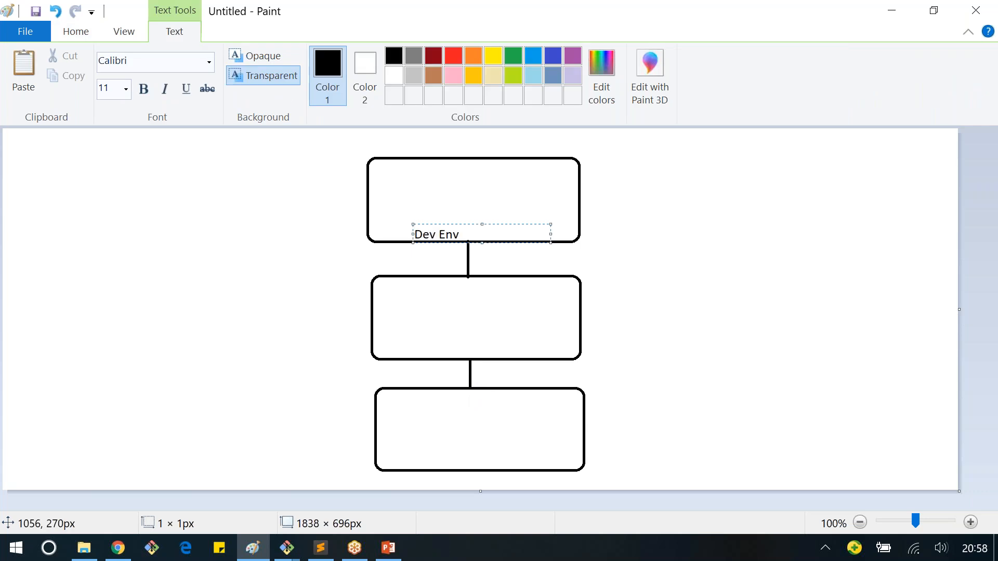
{"action": "left_click", "coordinate": [429, 348]}
Step: Label the middle box "Staging Env" with text placed just above the box's lower edge
{"action": "left_click", "coordinate": [440, 341]}
{"action": "type", "text": "Staging"}
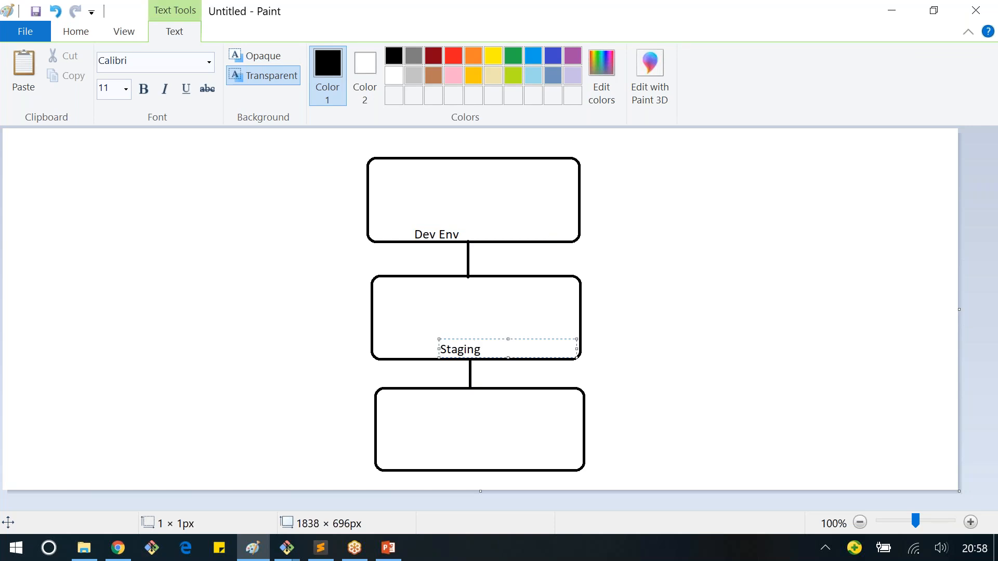
{"action": "type", "text": " Env"}
{"action": "left_click", "coordinate": [438, 461]}
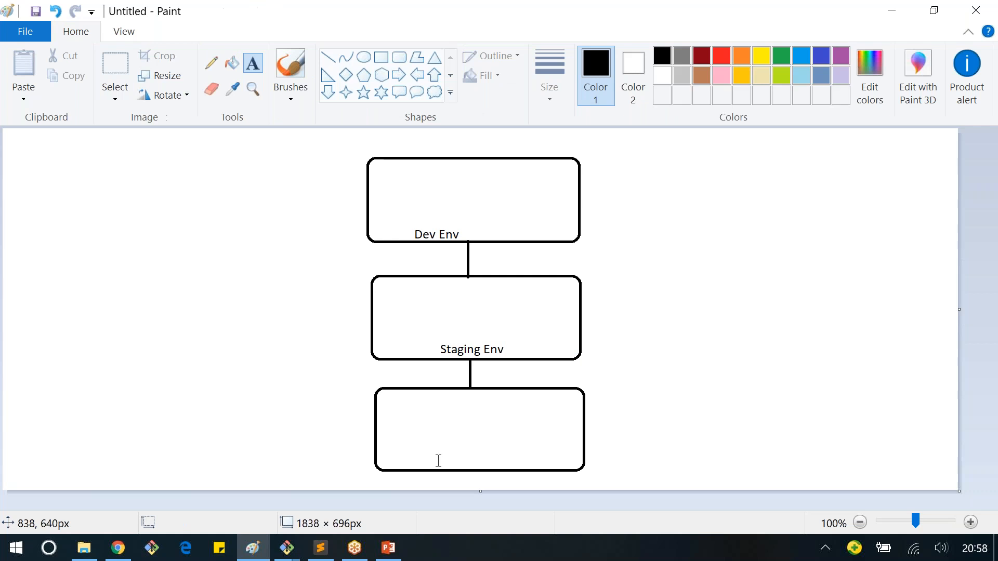
Step: Label the lowest box "Prod Env" with text just inside its lower edge
{"action": "left_click", "coordinate": [438, 461]}
{"action": "type", "text": "Prod"}
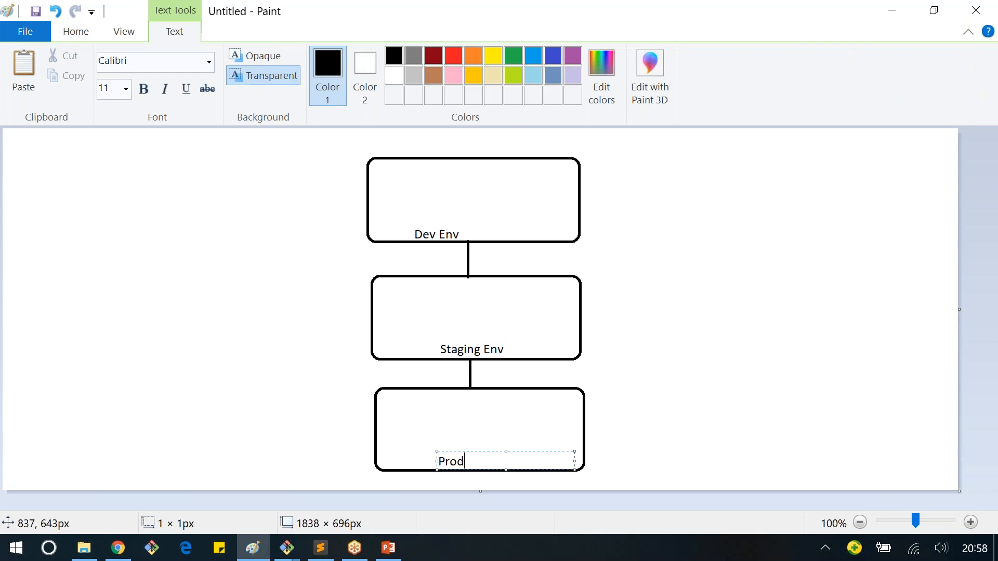
{"action": "type", "text": " Env"}
{"action": "left_click", "coordinate": [725, 403]}
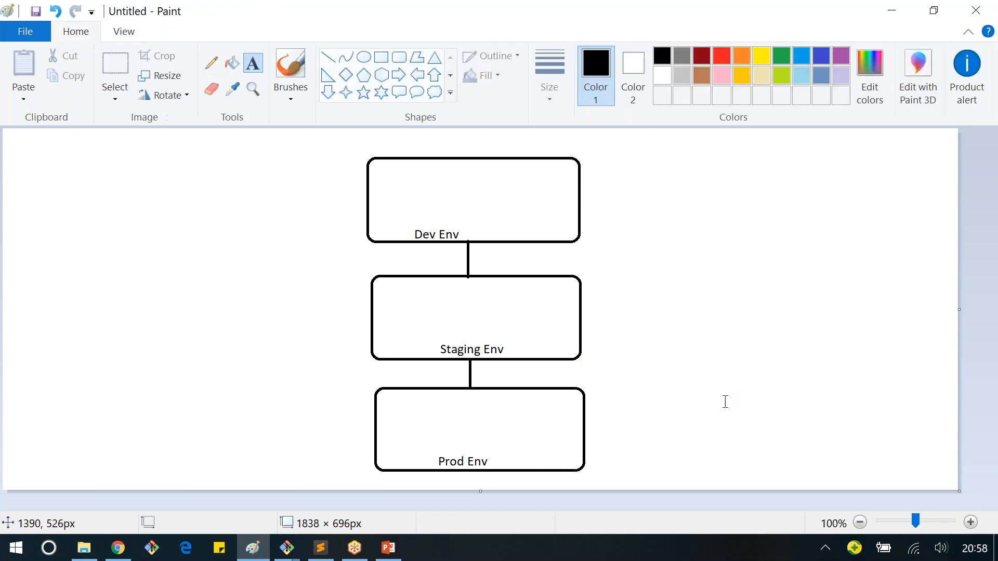
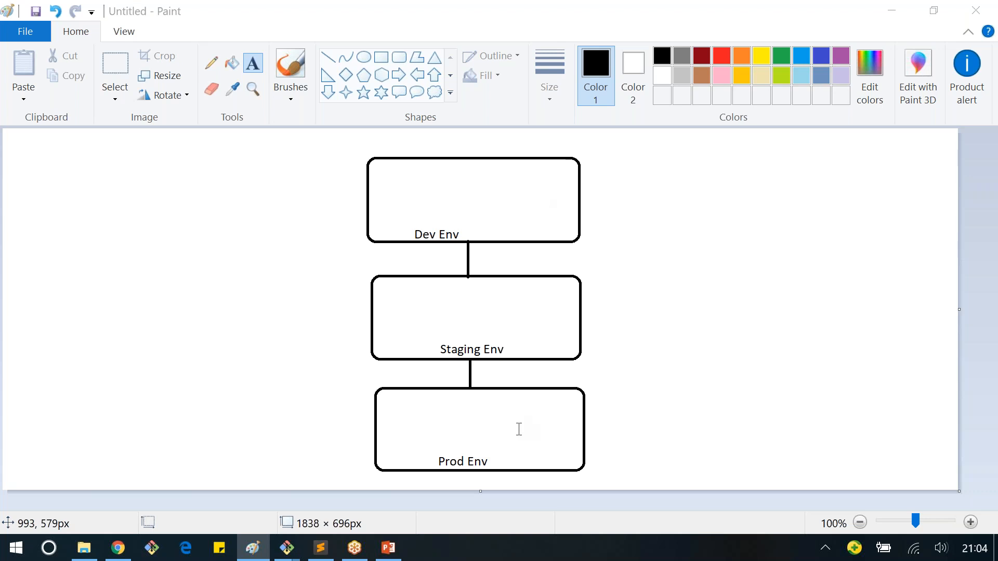
Step: Switch to Jenkins in Chrome, create a job named devJob as a copy of demo, and review its copied configuration
{"action": "key", "text": "alt+Tab"}
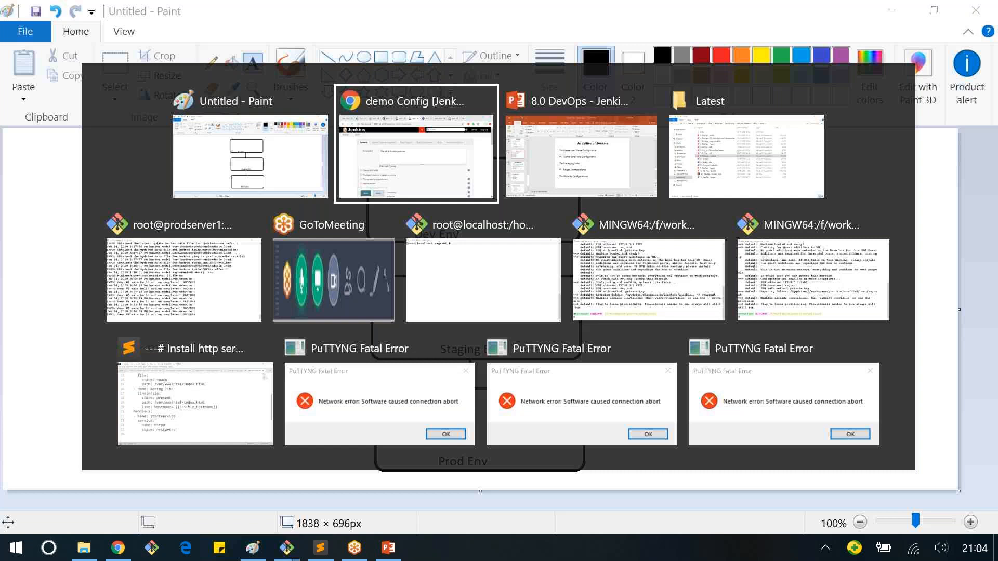
{"action": "key", "text": "alt+Tab"}
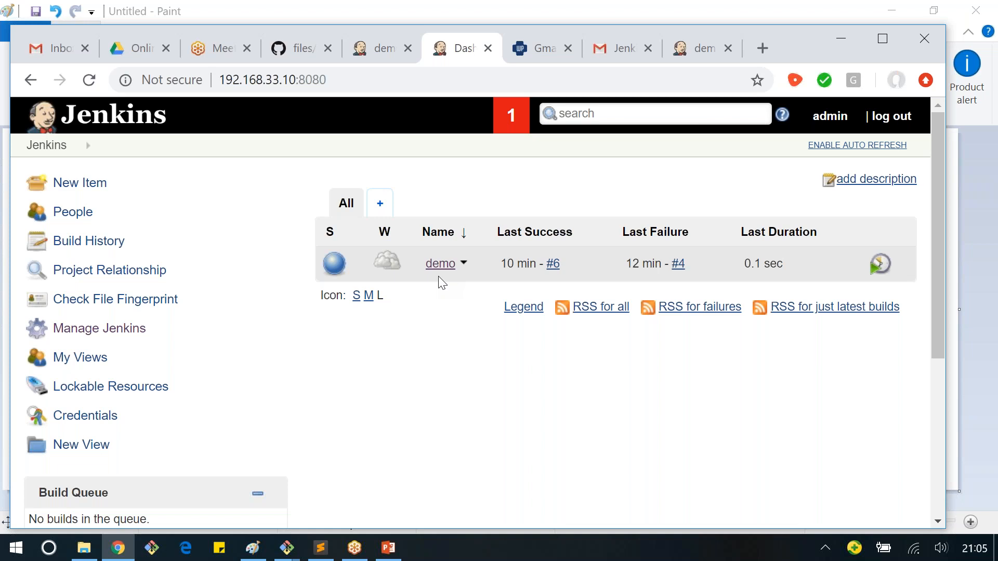
{"action": "left_click", "coordinate": [91, 184]}
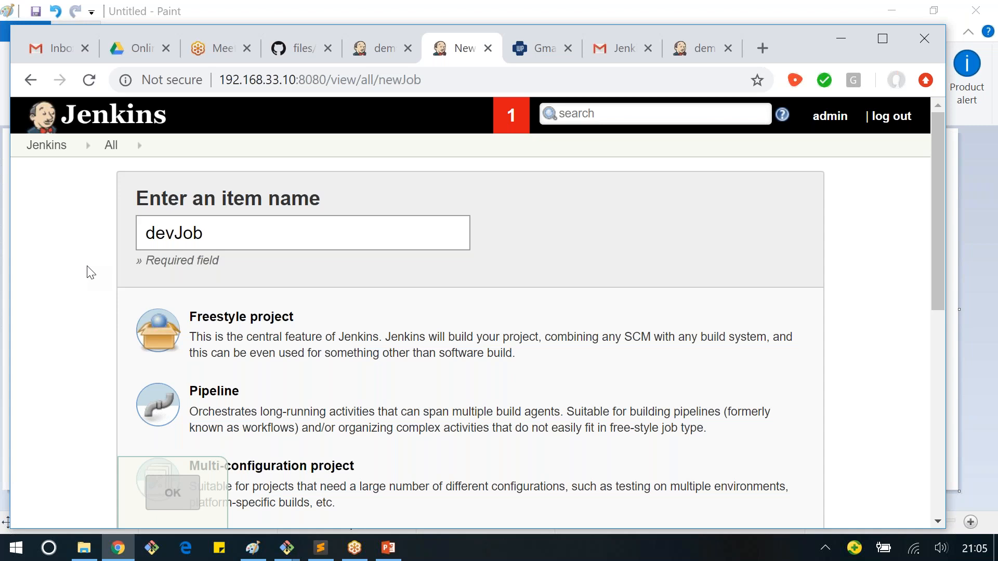
{"action": "scroll", "coordinate": [291, 428], "scroll_direction": "down", "scroll_amount": 6}
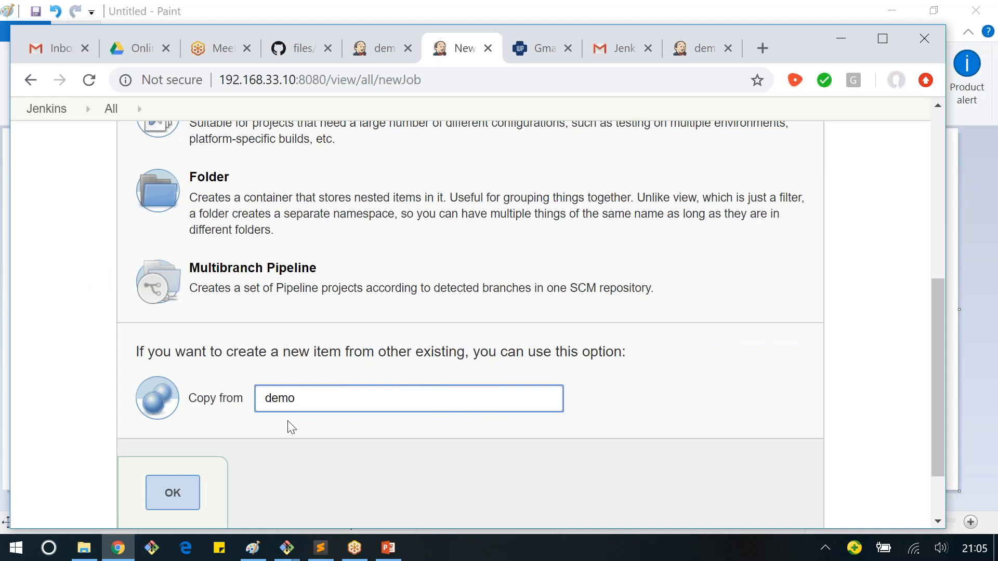
{"action": "scroll", "coordinate": [229, 235], "scroll_direction": "up", "scroll_amount": 5}
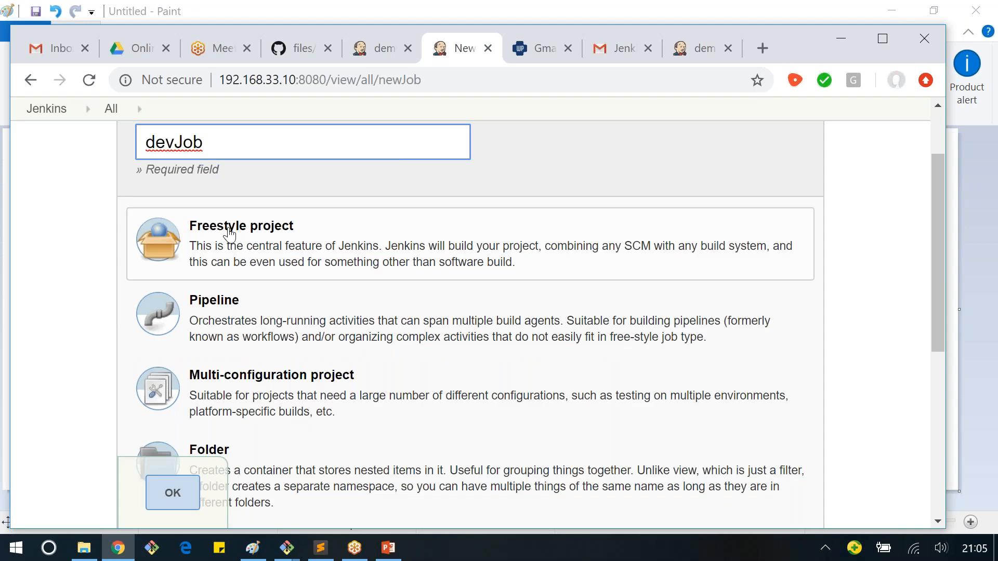
{"action": "scroll", "coordinate": [230, 235], "scroll_direction": "down", "scroll_amount": 6}
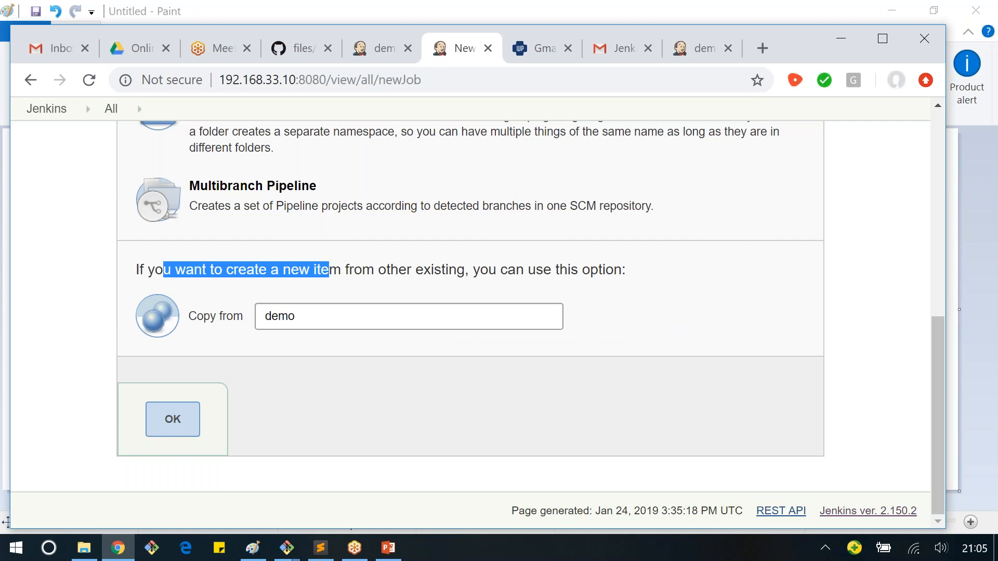
{"action": "left_click", "coordinate": [338, 310]}
{"action": "left_click", "coordinate": [188, 424]}
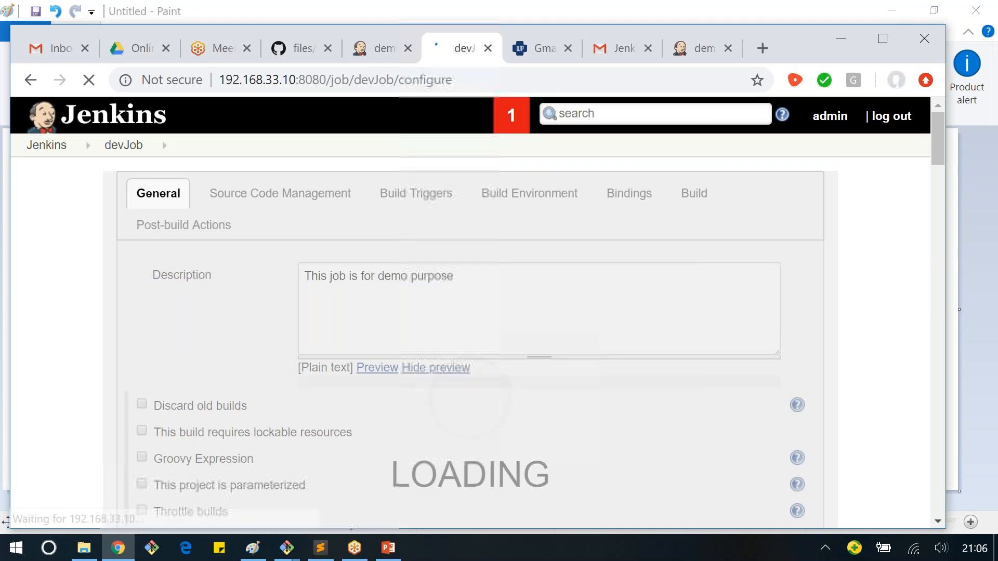
{"action": "scroll", "coordinate": [248, 299], "scroll_direction": "down", "scroll_amount": 4}
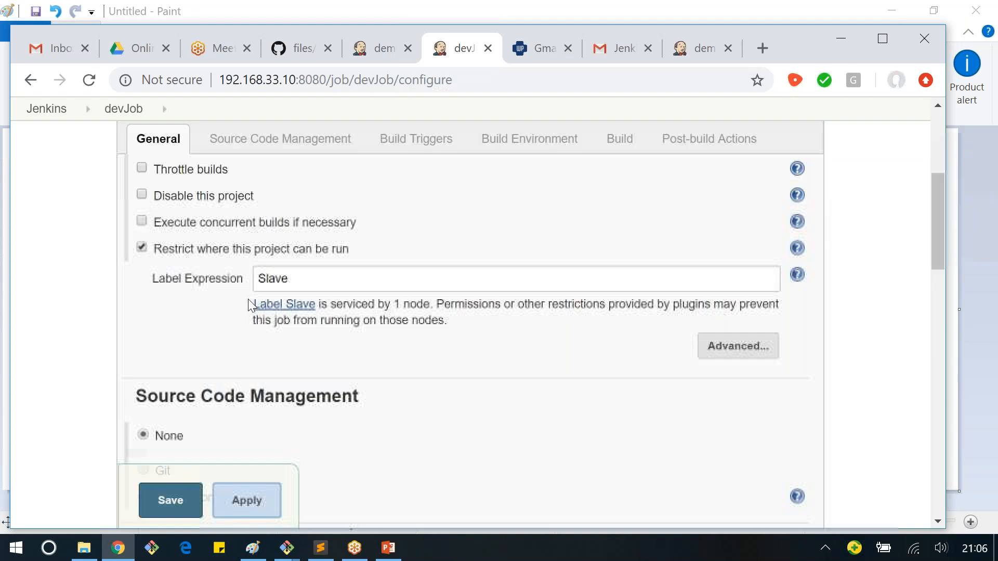
{"action": "scroll", "coordinate": [279, 287], "scroll_direction": "down", "scroll_amount": 15}
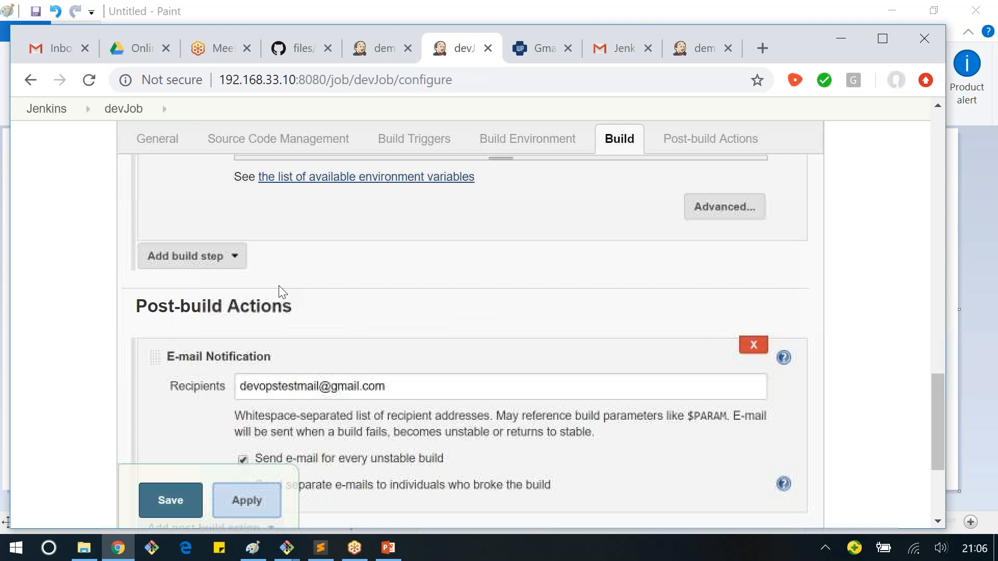
{"action": "scroll", "coordinate": [262, 396], "scroll_direction": "down", "scroll_amount": 1}
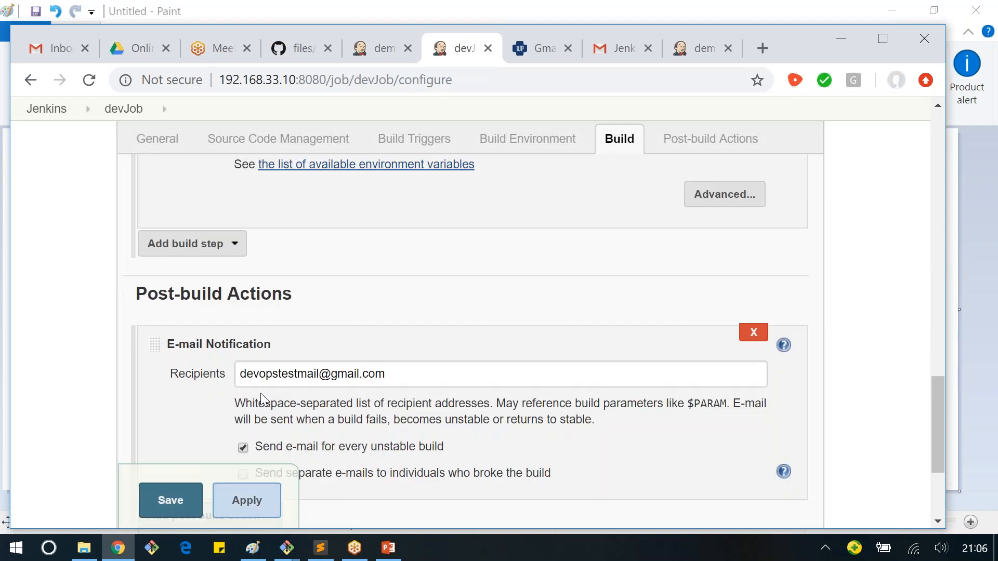
{"action": "scroll", "coordinate": [262, 399], "scroll_direction": "up", "scroll_amount": 12}
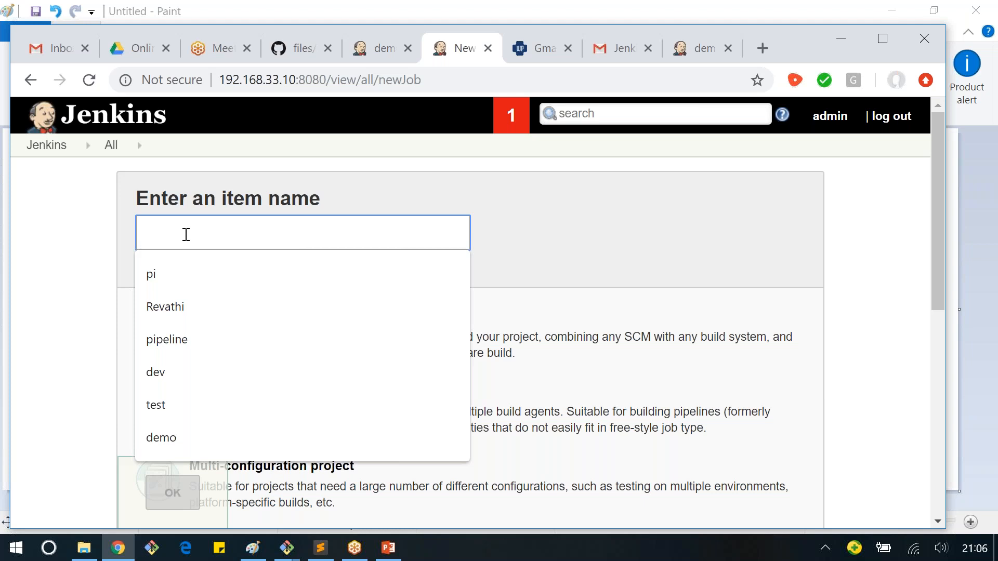
Step: Create a job named stagingJob by copying an existing job, and save it
{"action": "scroll", "coordinate": [285, 316], "scroll_direction": "down", "scroll_amount": 10}
{"action": "left_click", "coordinate": [285, 317]}
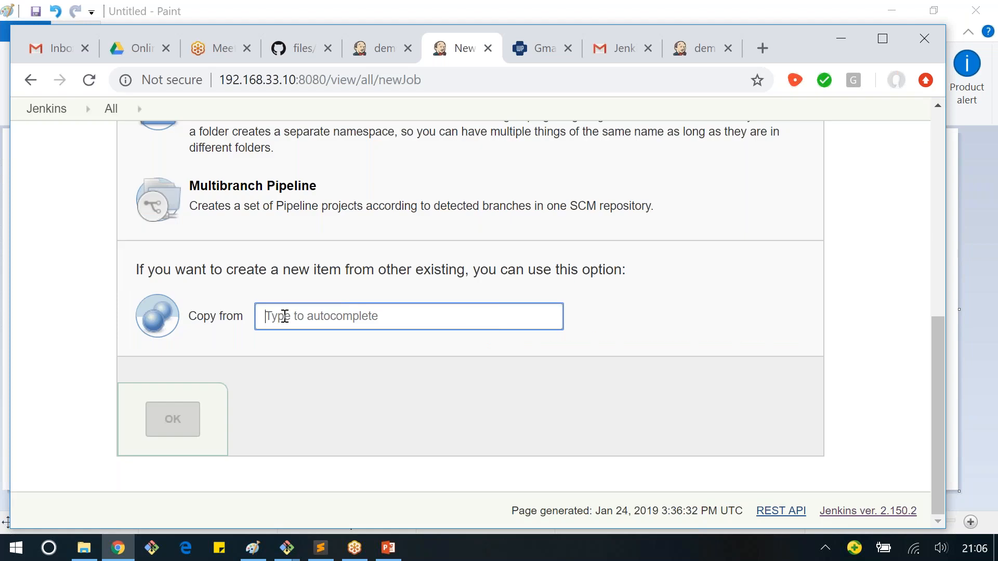
{"action": "left_click", "coordinate": [164, 415]}
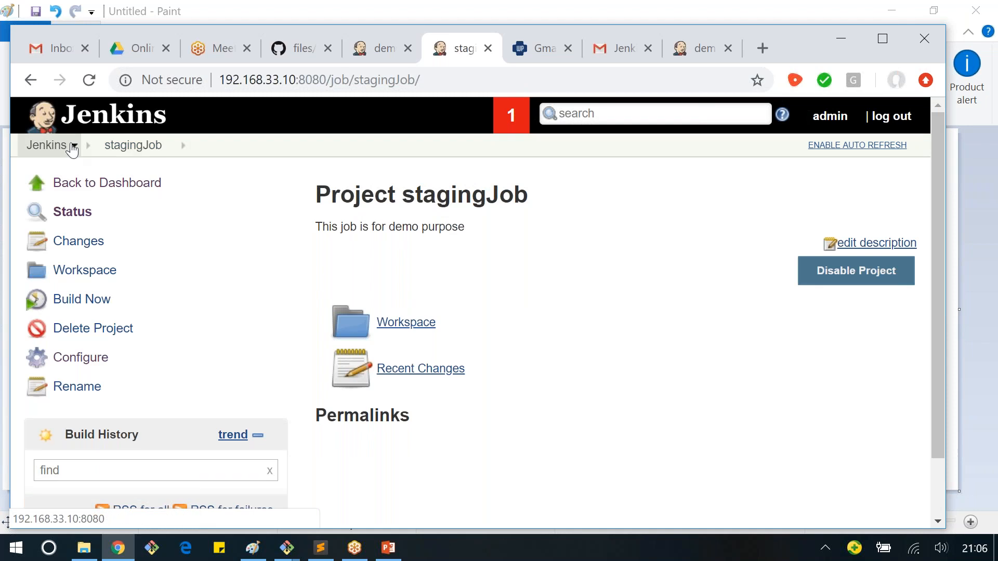
Step: Return to the Jenkins dashboard and create a new job named prodJob
{"action": "left_click", "coordinate": [71, 147]}
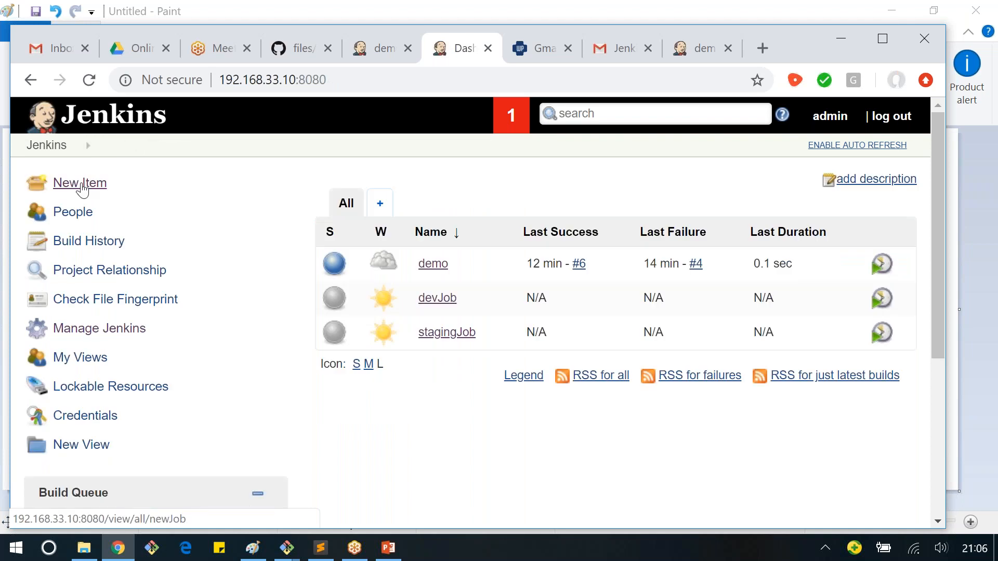
{"action": "left_click", "coordinate": [81, 183]}
{"action": "scroll", "coordinate": [278, 329], "scroll_direction": "down", "scroll_amount": 10}
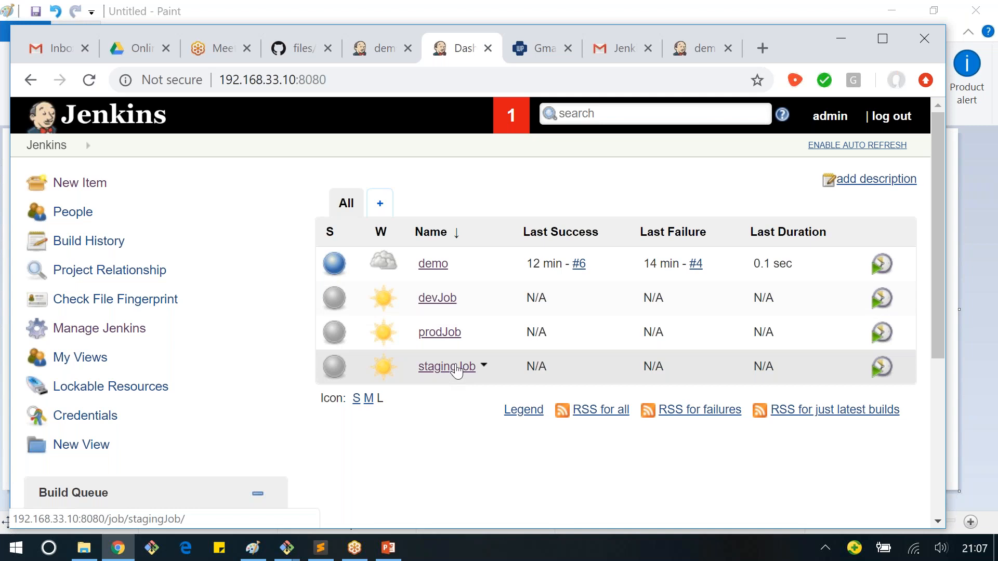
Step: Look at the devJob project page, and switch to Paint to view the environment diagram
{"action": "left_click", "coordinate": [444, 300]}
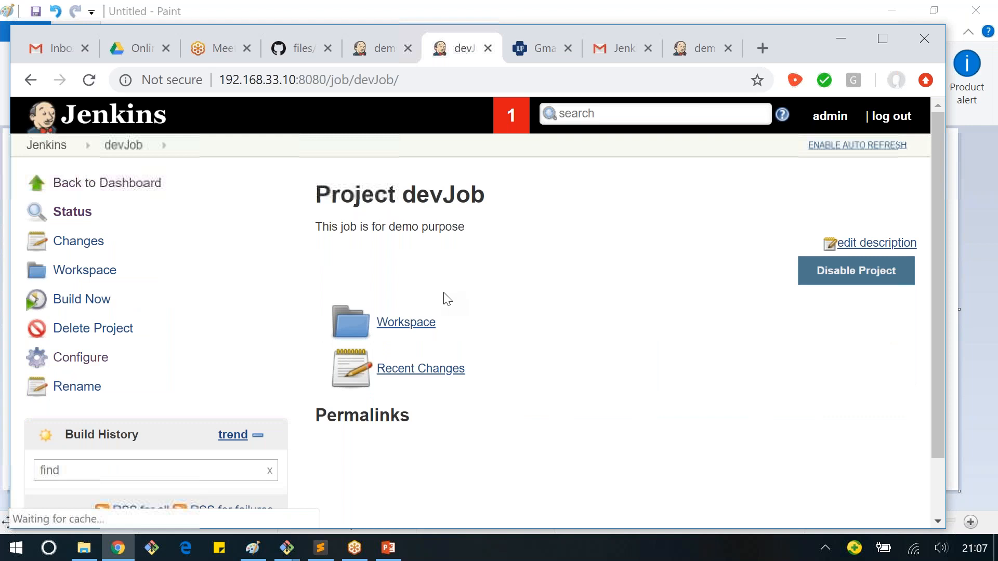
{"action": "left_click", "coordinate": [107, 183]}
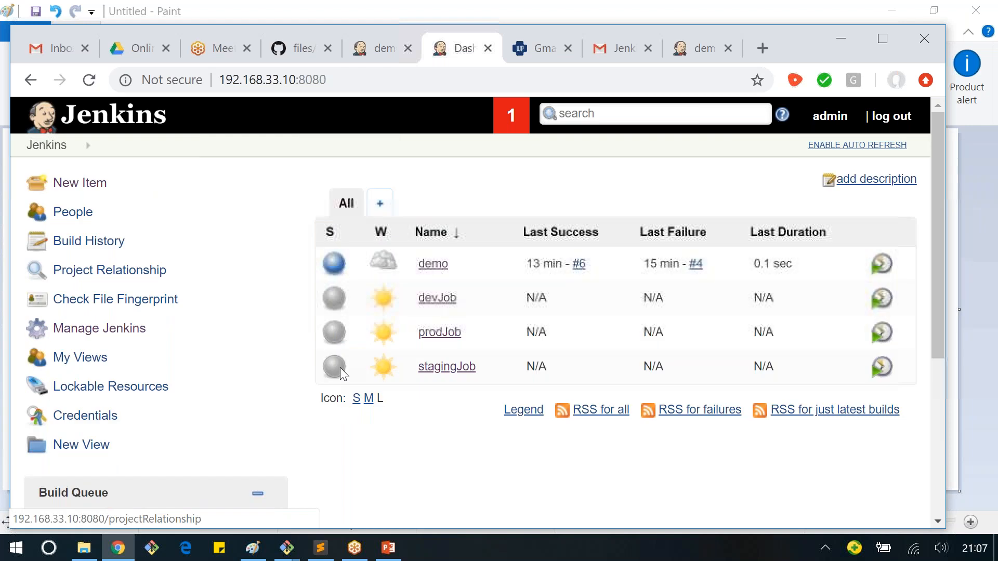
{"action": "left_click", "coordinate": [253, 547]}
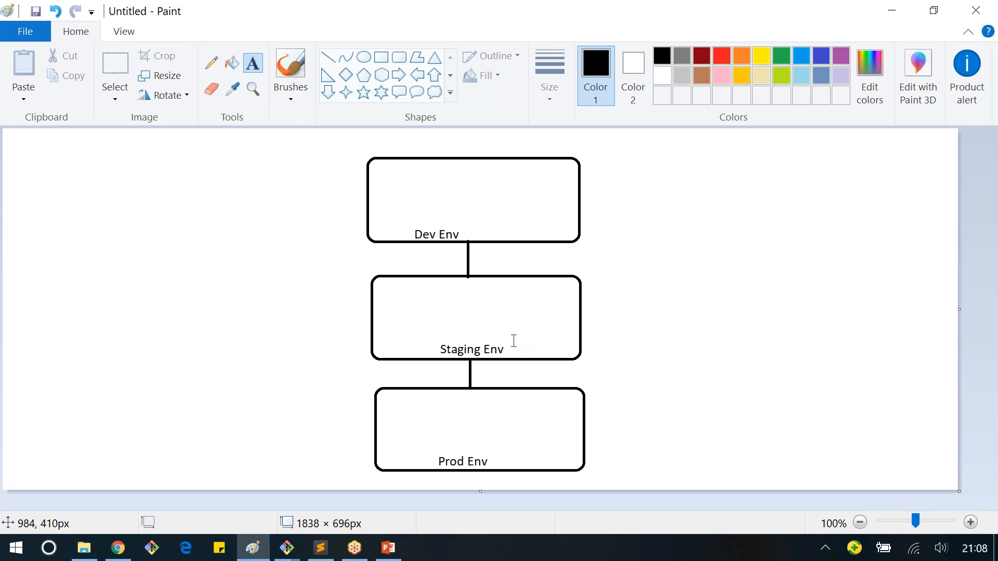
Step: Back in Jenkins, open stagingJob's configuration and enable its "Build after other projects are built" trigger
{"action": "key", "text": "alt+Tab"}
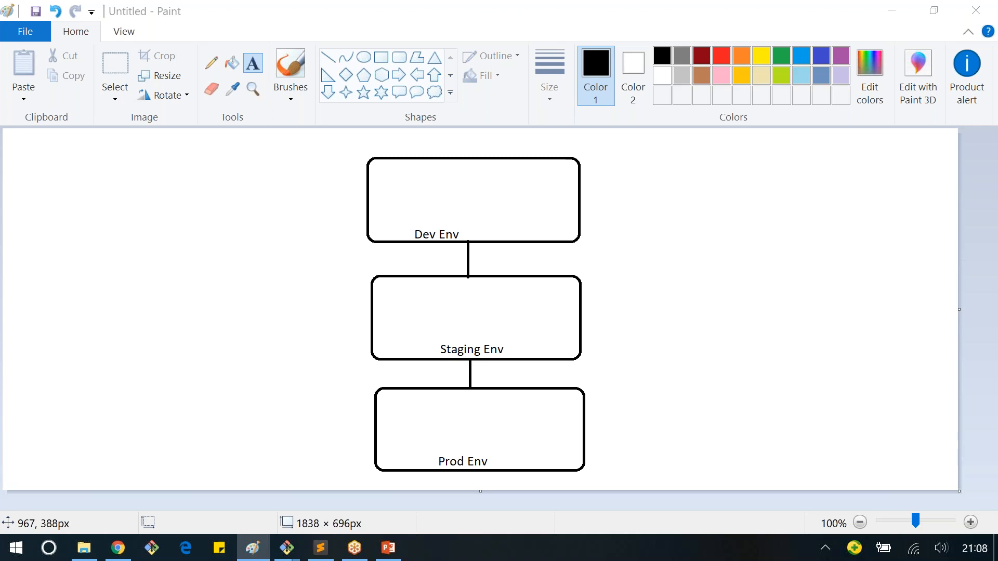
{"action": "key", "text": "alt+Tab"}
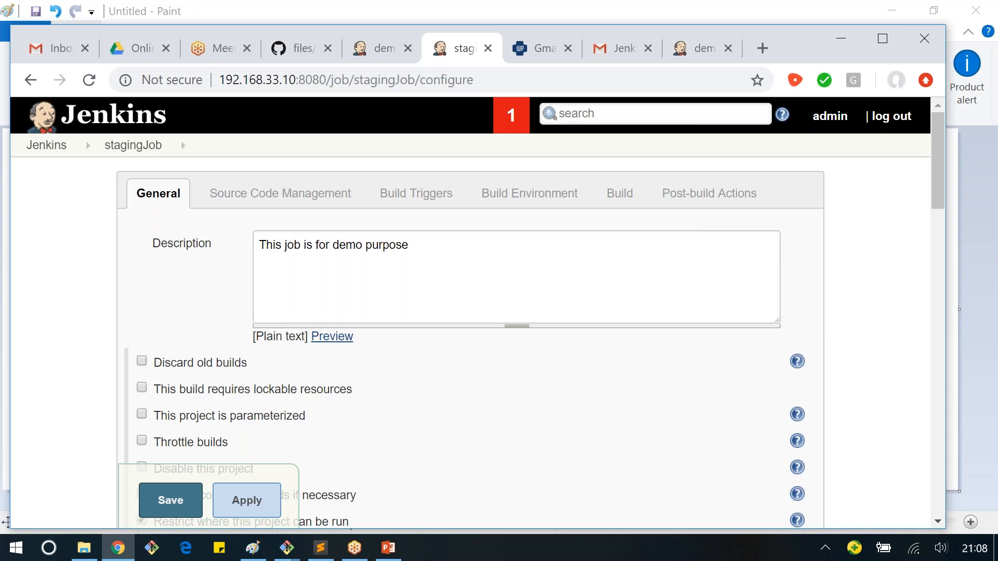
{"action": "scroll", "coordinate": [58, 340], "scroll_direction": "down", "scroll_amount": 10}
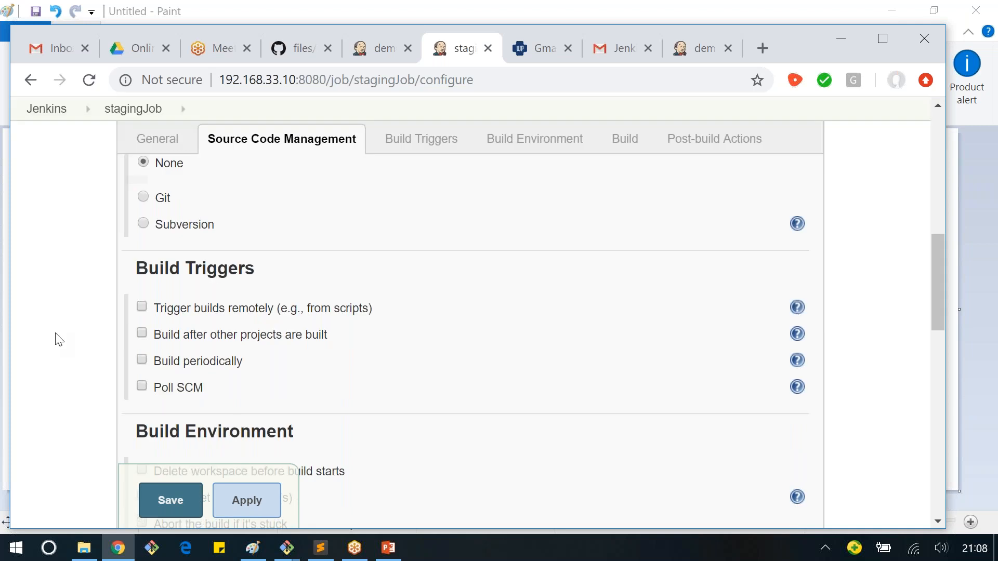
{"action": "key", "text": "alt+Tab"}
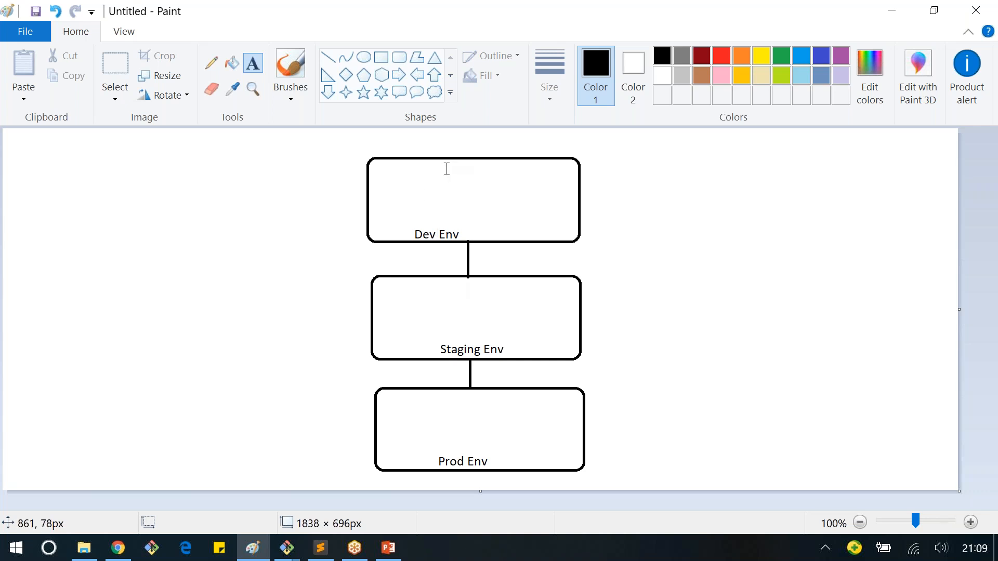
{"action": "key", "text": "alt+Tab"}
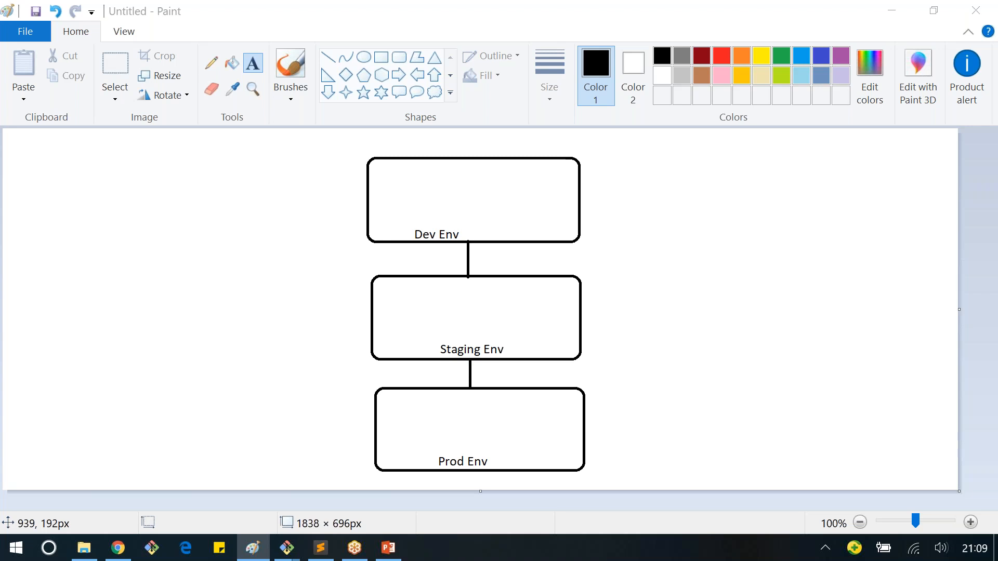
{"action": "key", "text": "alt+Tab"}
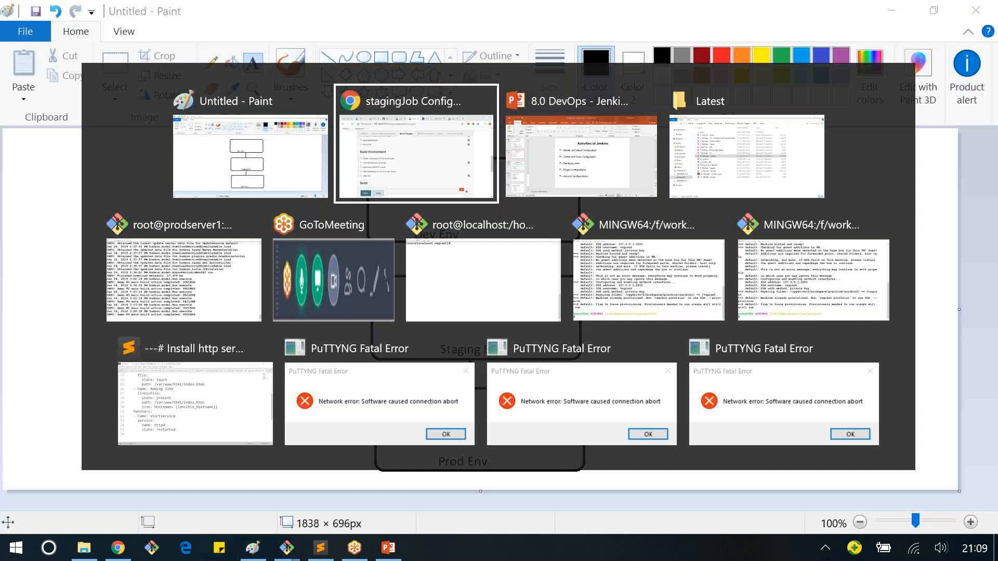
{"action": "key", "text": "alt+Tab"}
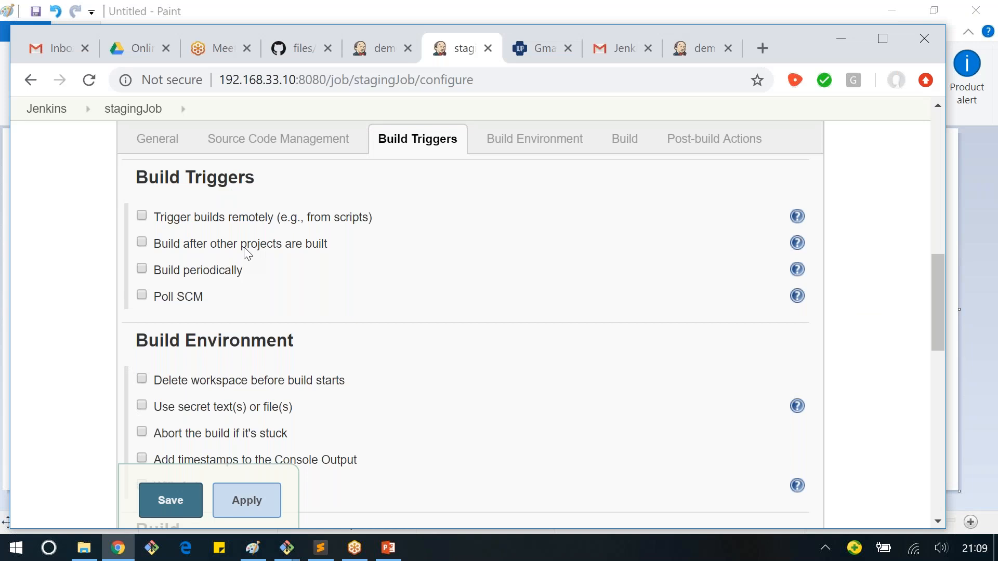
{"action": "left_click", "coordinate": [247, 252]}
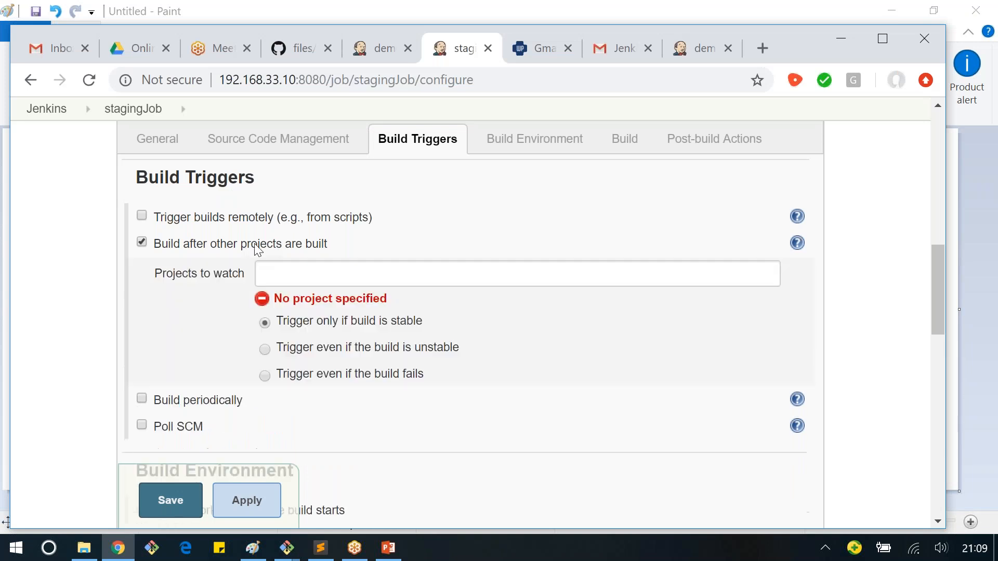
{"action": "left_click", "coordinate": [304, 272]}
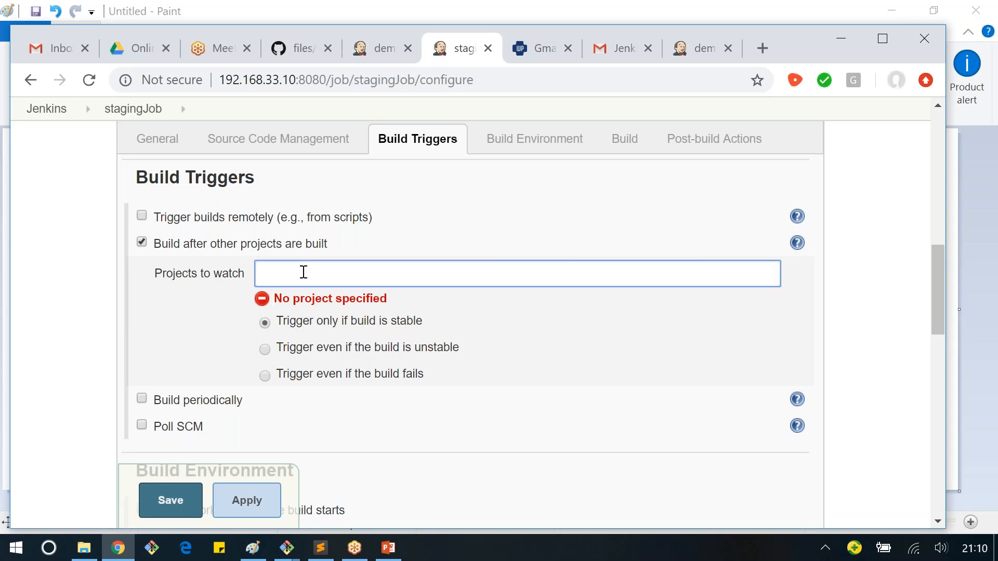
Step: Set devJob as the project to watch for stagingJob's build trigger
{"action": "key", "text": "alt+Tab"}
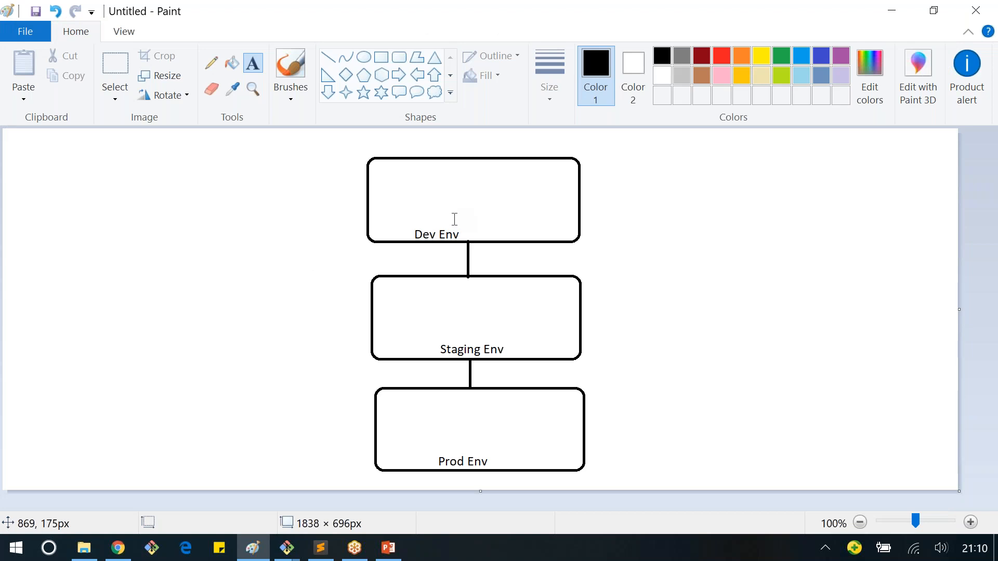
{"action": "key", "text": "alt+Tab"}
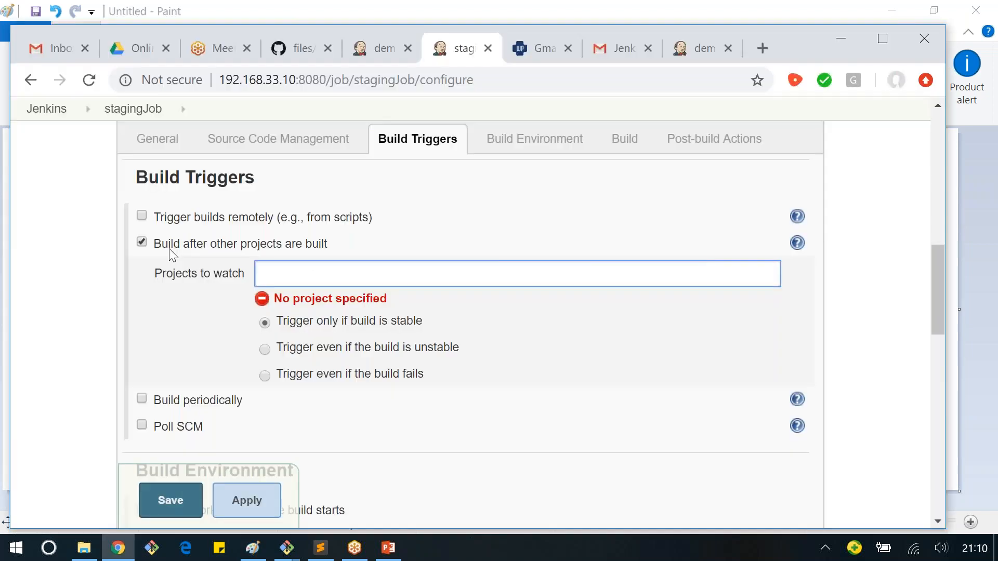
{"action": "type", "text": "d"}
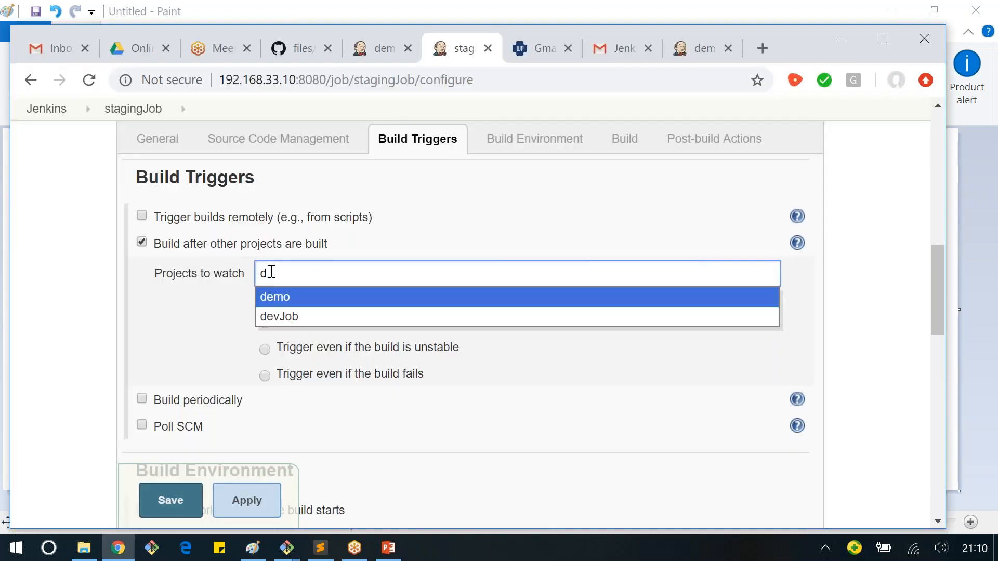
{"action": "left_click", "coordinate": [283, 312]}
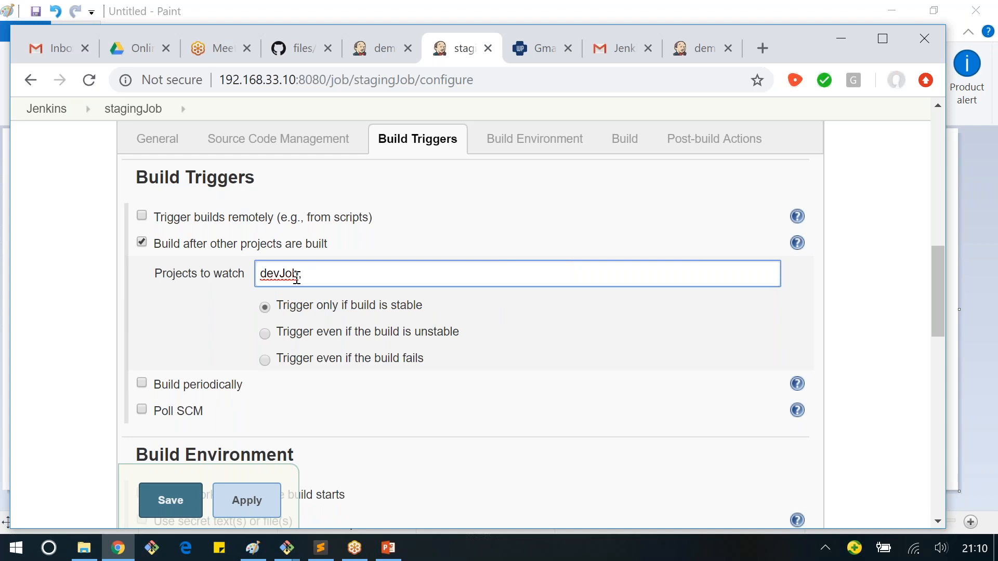
{"action": "left_click", "coordinate": [106, 305]}
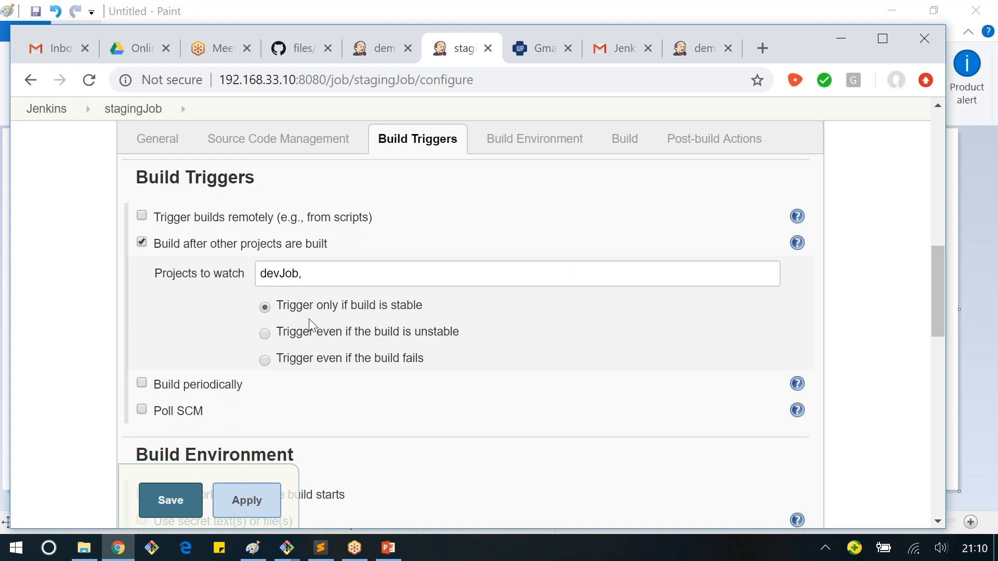
Step: Try "Trigger even if the build is unstable" for the watched devJob, and switch back to "Trigger only if build is stable"
{"action": "double_click", "coordinate": [268, 273]}
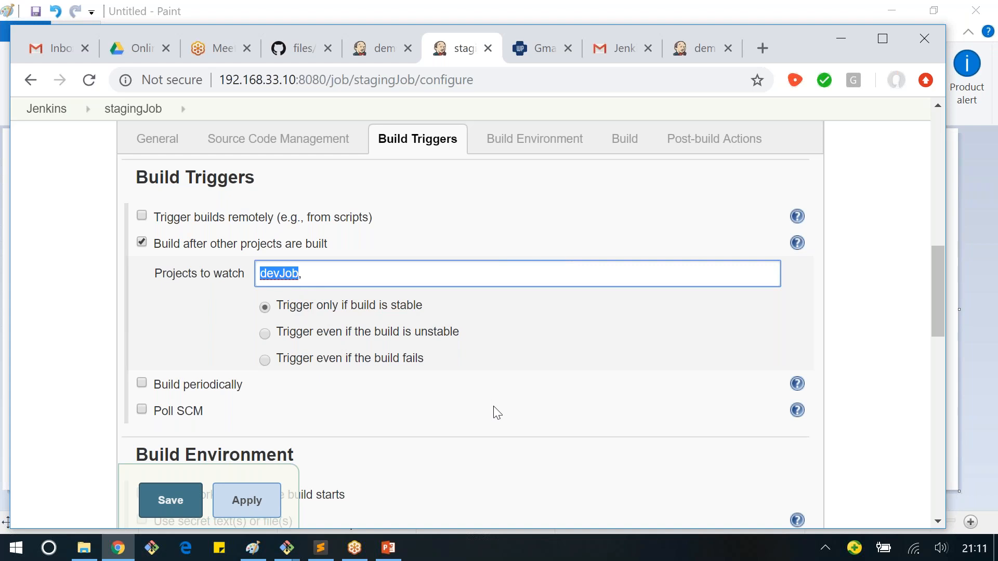
{"action": "left_click", "coordinate": [314, 339]}
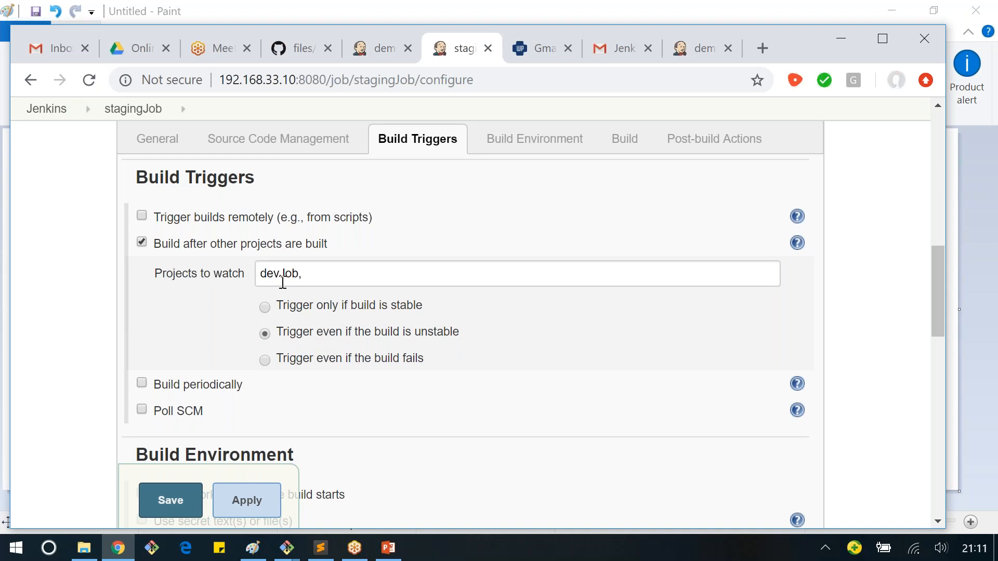
{"action": "left_click", "coordinate": [305, 309]}
{"action": "double_click", "coordinate": [278, 271]}
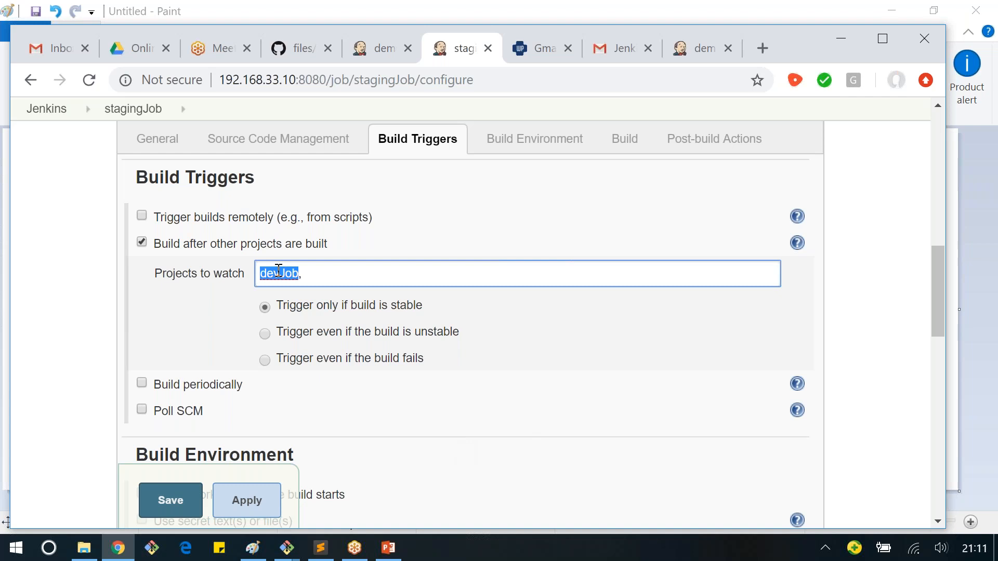
Step: Review stagingJob's build trigger settings, and switch to Paint to view the environment diagram
{"action": "left_click", "coordinate": [145, 305]}
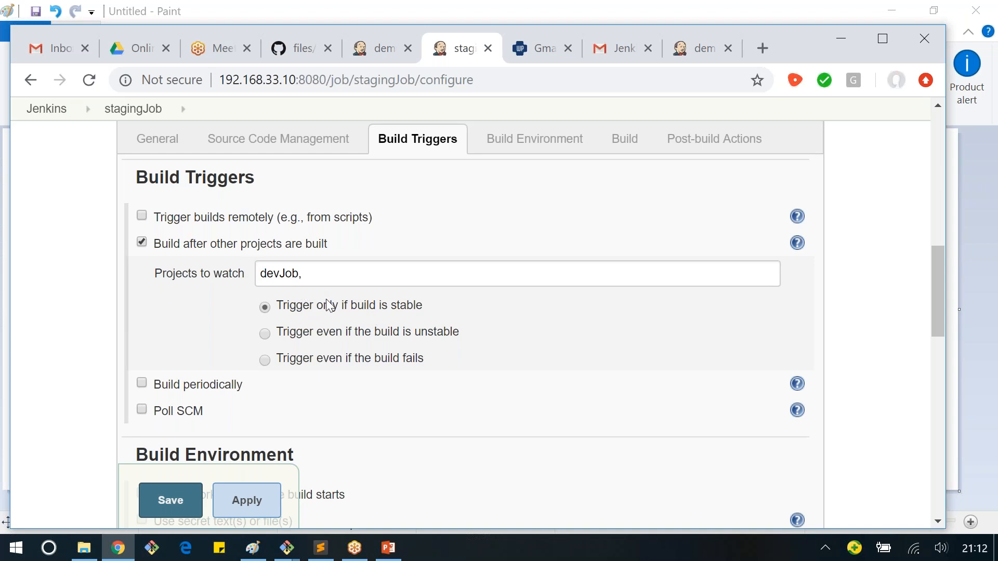
{"action": "scroll", "coordinate": [329, 306], "scroll_direction": "down", "scroll_amount": 1}
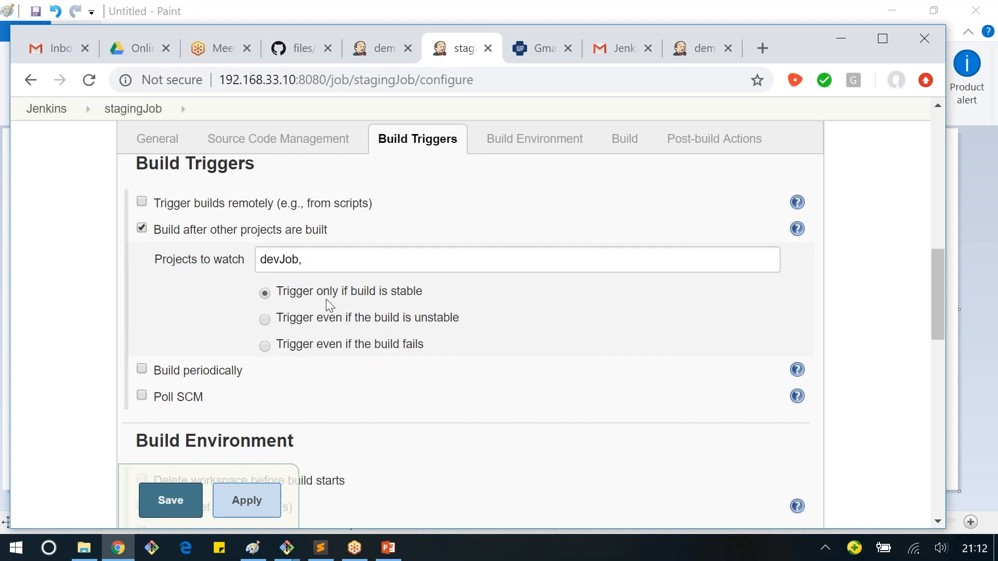
{"action": "scroll", "coordinate": [326, 300], "scroll_direction": "up", "scroll_amount": 1}
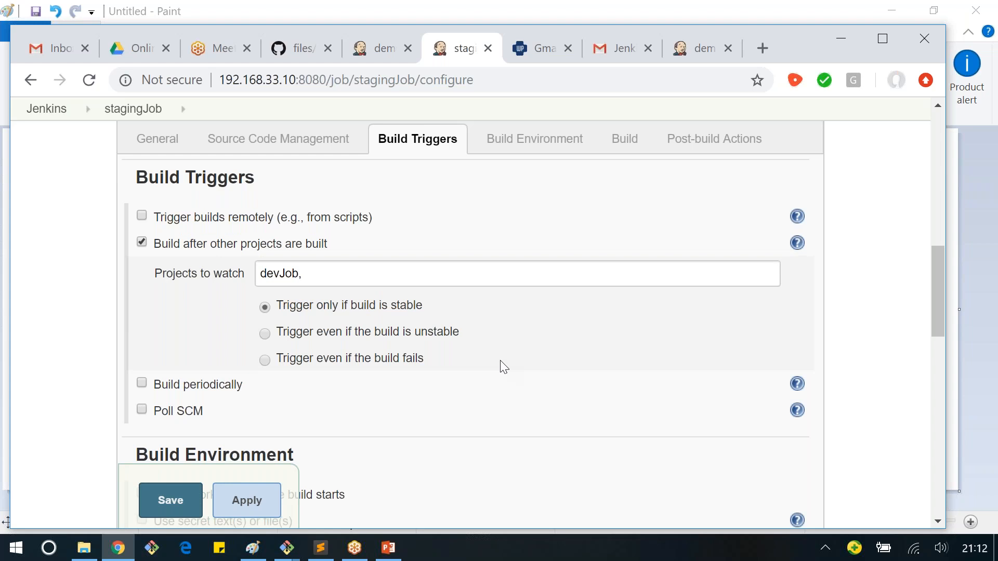
{"action": "mouse_move", "coordinate": [250, 554]}
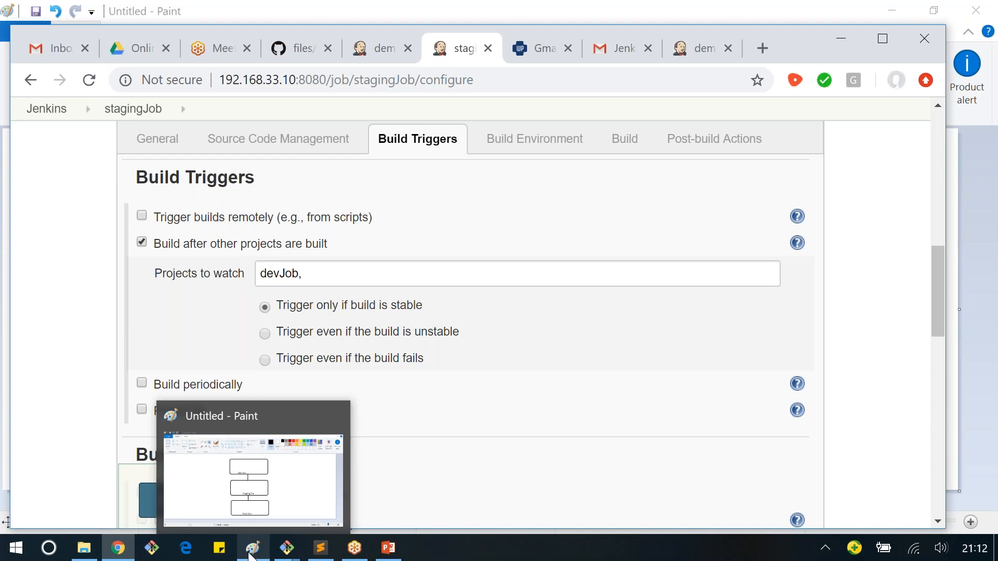
{"action": "left_click", "coordinate": [250, 554]}
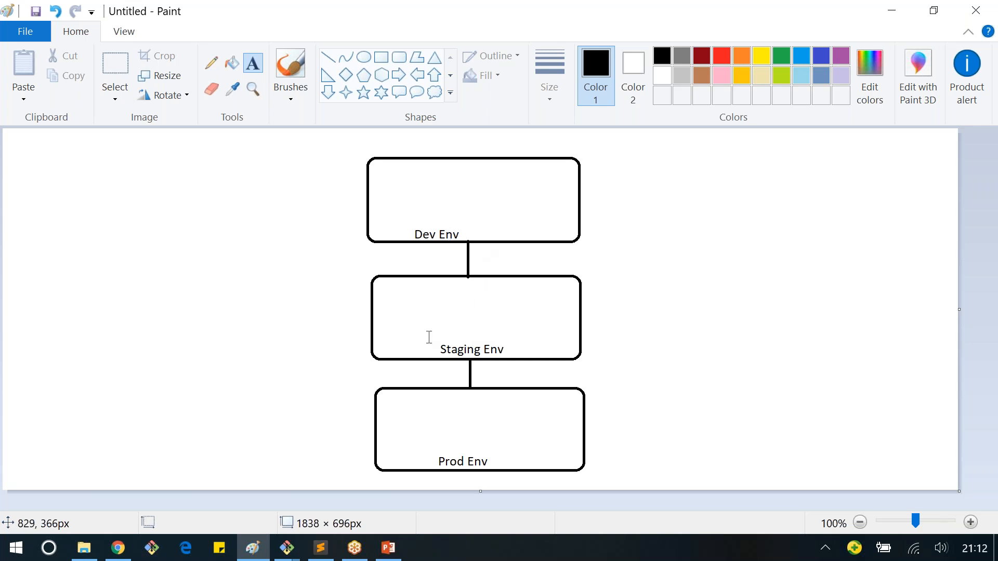
{"action": "key", "text": "alt+Tab"}
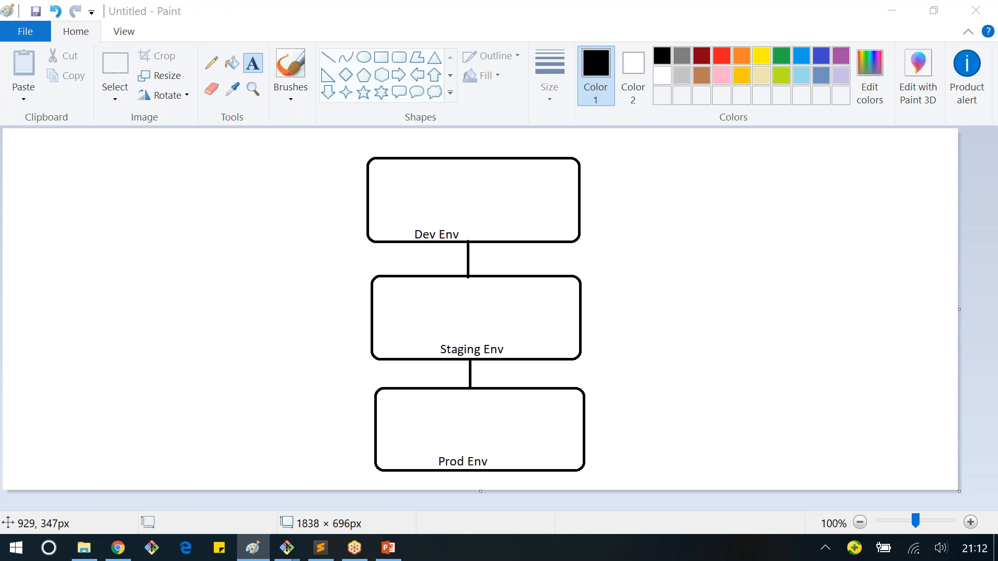
Step: Back in Jenkins, add a "Build other projects" post-build action to stagingJob with prodJob as the project to build
{"action": "key", "text": "alt+Tab"}
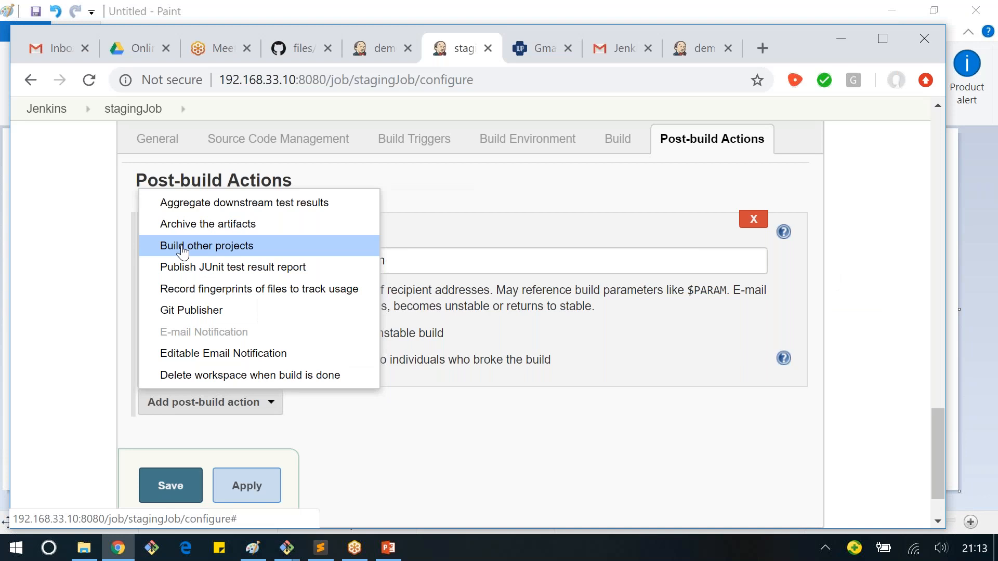
{"action": "left_click", "coordinate": [182, 253]}
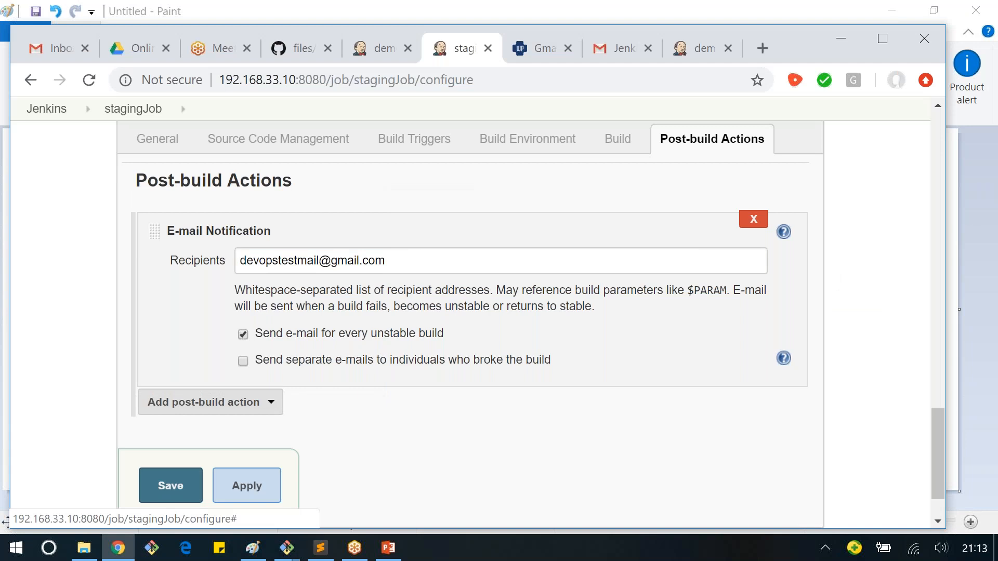
{"action": "left_click", "coordinate": [278, 263]}
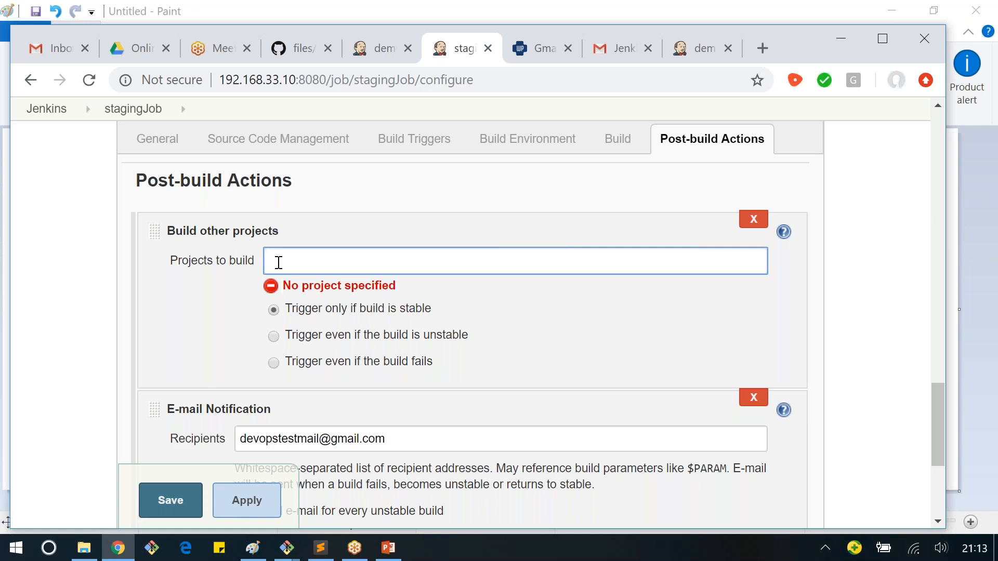
{"action": "key", "text": "alt+Tab"}
{"action": "key", "text": "alt+Tab"}
{"action": "type", "text": "pro"}
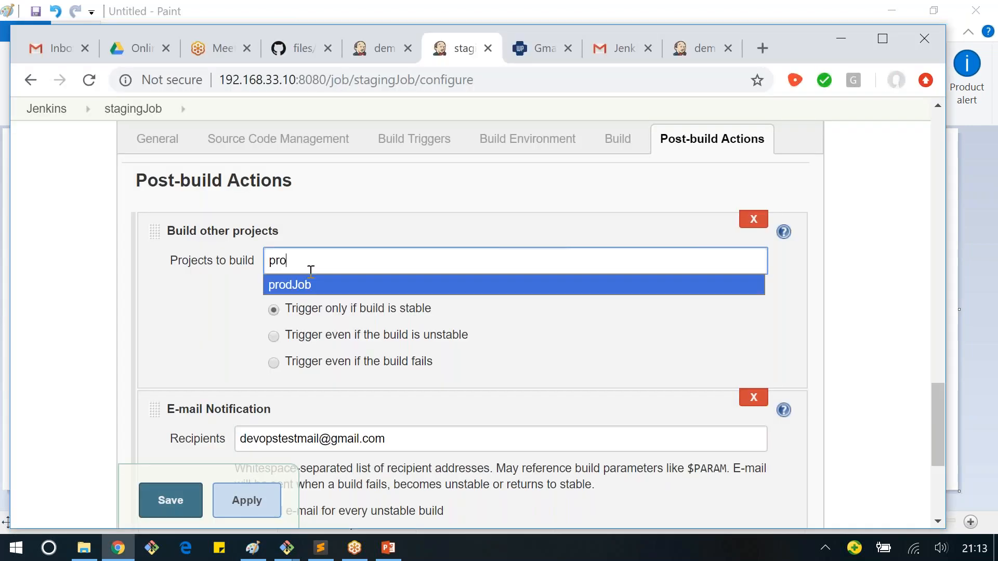
{"action": "key", "text": "Return"}
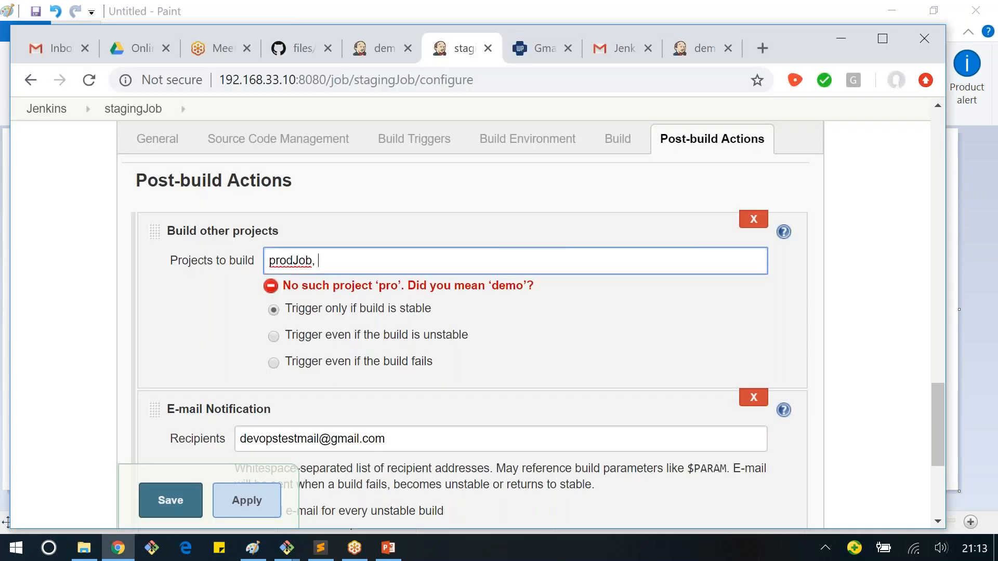
{"action": "left_click", "coordinate": [107, 304]}
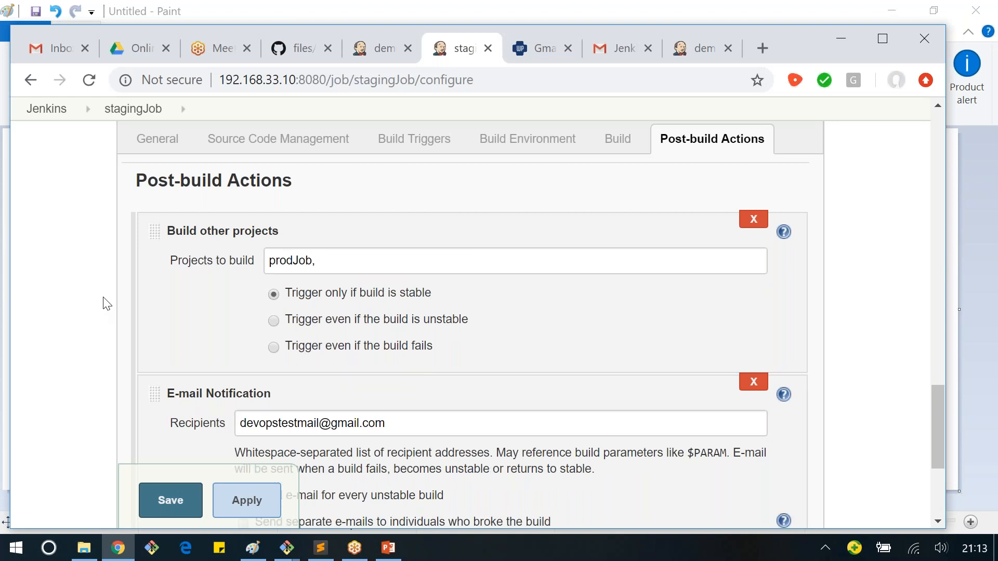
Step: Review stagingJob's shell build step and its prodJob post-build action, and save the configuration
{"action": "scroll", "coordinate": [205, 271], "scroll_direction": "up", "scroll_amount": 5}
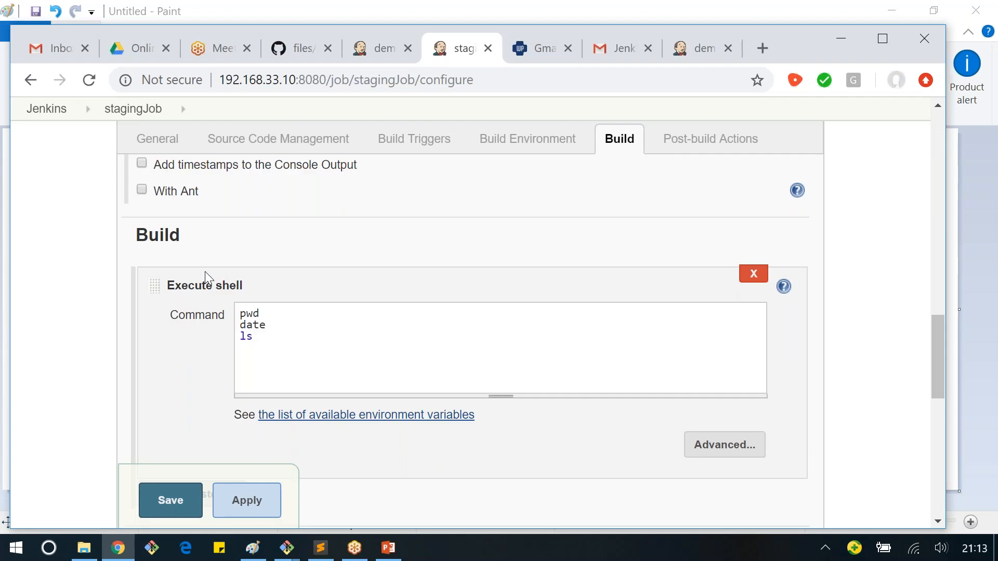
{"action": "scroll", "coordinate": [204, 272], "scroll_direction": "down", "scroll_amount": 5}
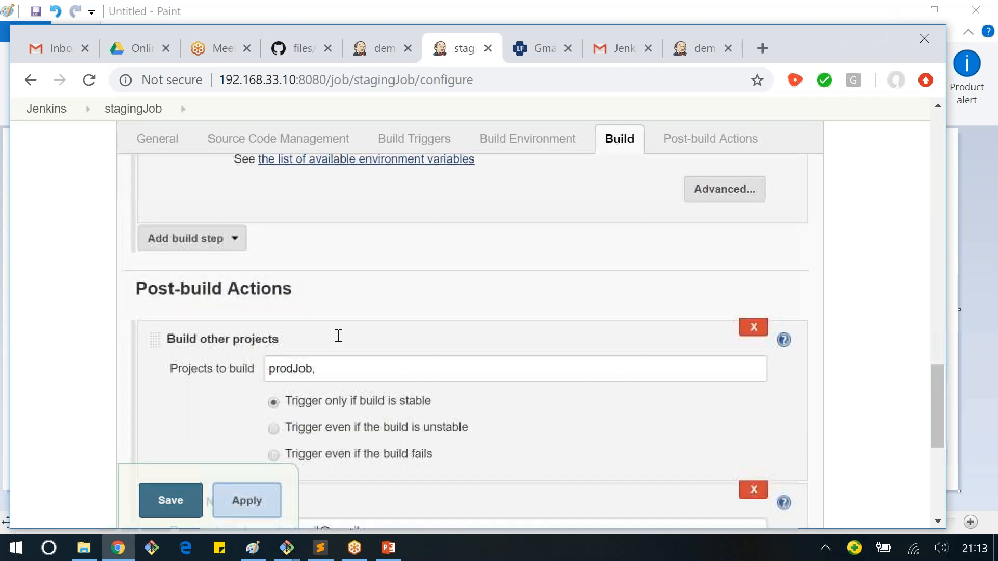
{"action": "scroll", "coordinate": [338, 337], "scroll_direction": "down", "scroll_amount": 1}
{"action": "double_click", "coordinate": [286, 352]}
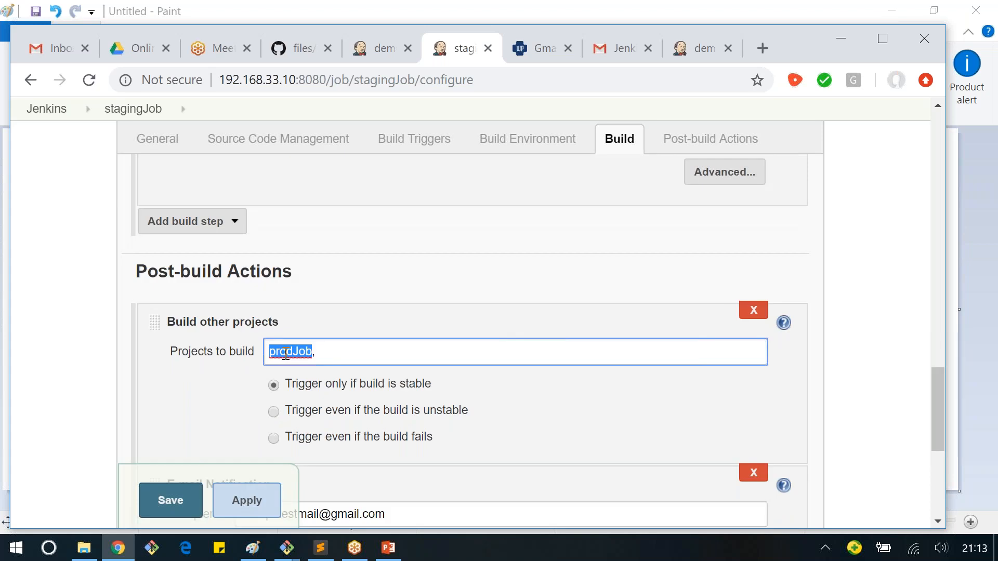
{"action": "left_click", "coordinate": [91, 387]}
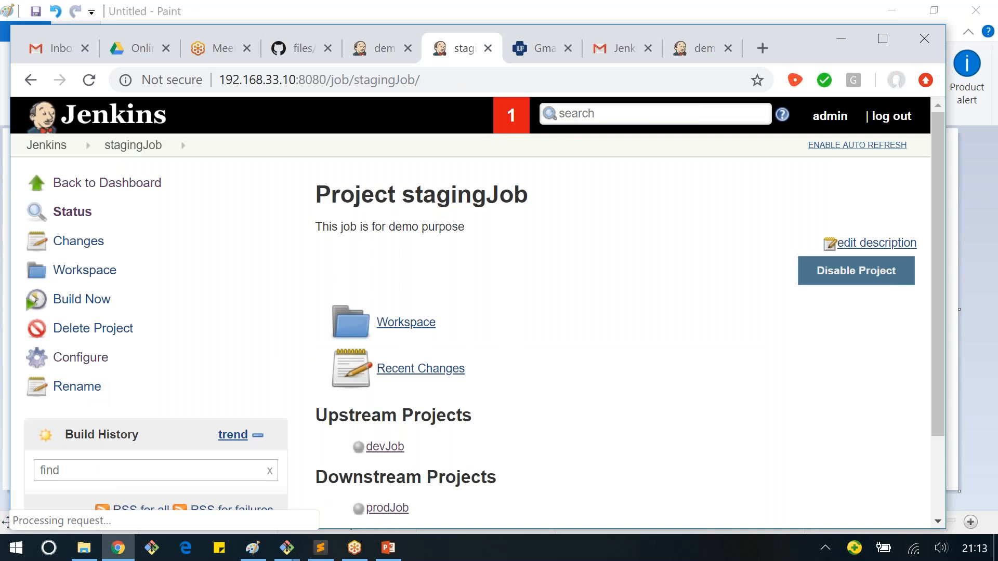
Step: Check the upstream and downstream projects listed on stagingJob's project page
{"action": "scroll", "coordinate": [485, 332], "scroll_direction": "down", "scroll_amount": 1}
{"action": "left_click_drag", "start_coordinate": [316, 325], "coordinate": [486, 327]}
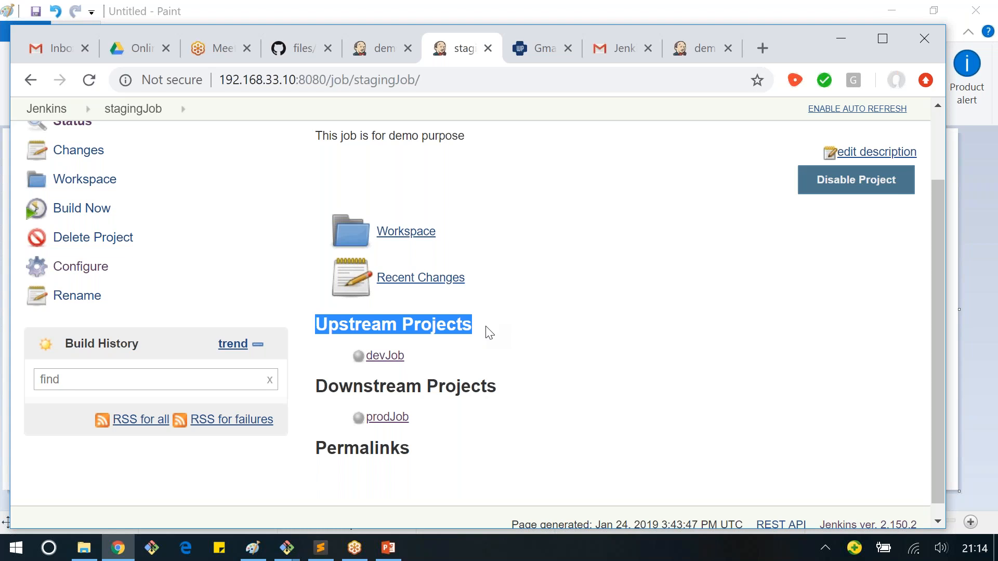
{"action": "scroll", "coordinate": [486, 326], "scroll_direction": "down", "scroll_amount": 1}
{"action": "left_click_drag", "start_coordinate": [485, 326], "coordinate": [502, 360]}
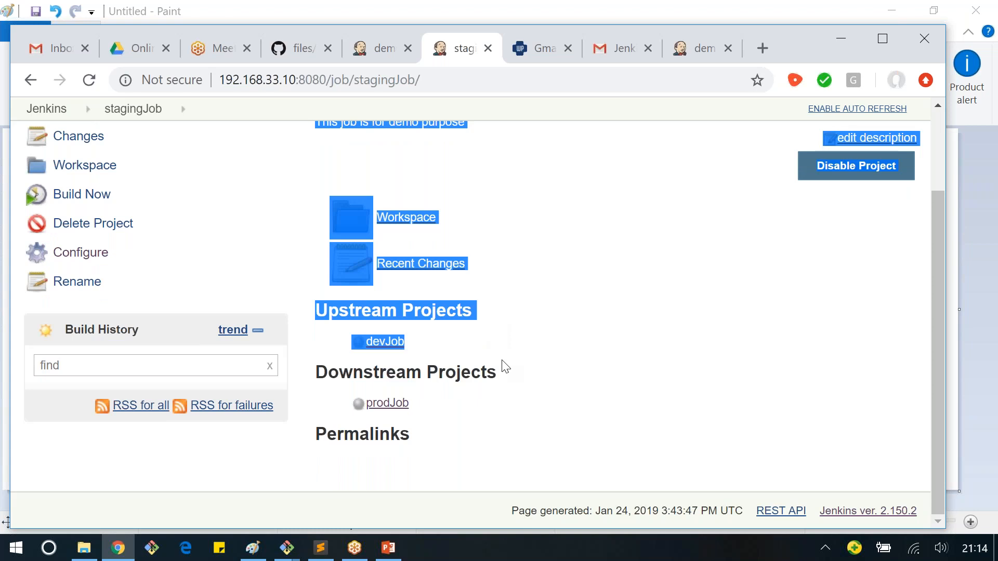
Step: Open the prodJob and devJob project pages to check their upstream and downstream projects
{"action": "left_click", "coordinate": [387, 403]}
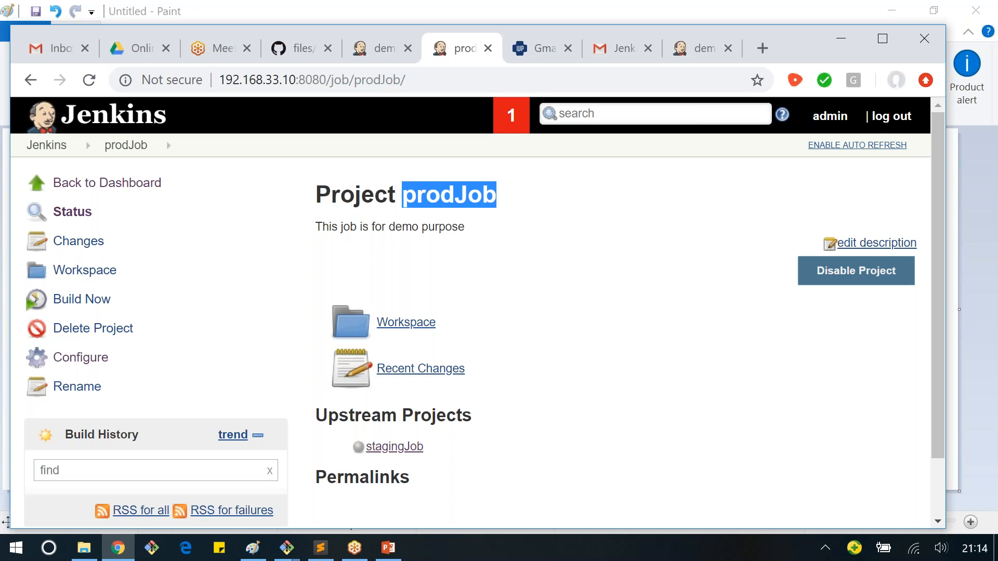
{"action": "left_click", "coordinate": [435, 303]}
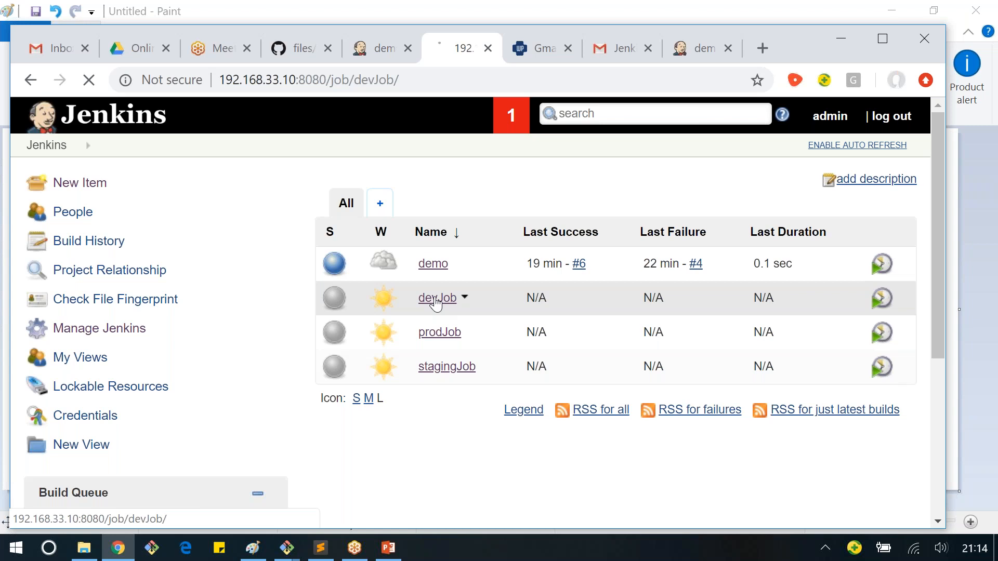
{"action": "scroll", "coordinate": [388, 384], "scroll_direction": "down", "scroll_amount": 2}
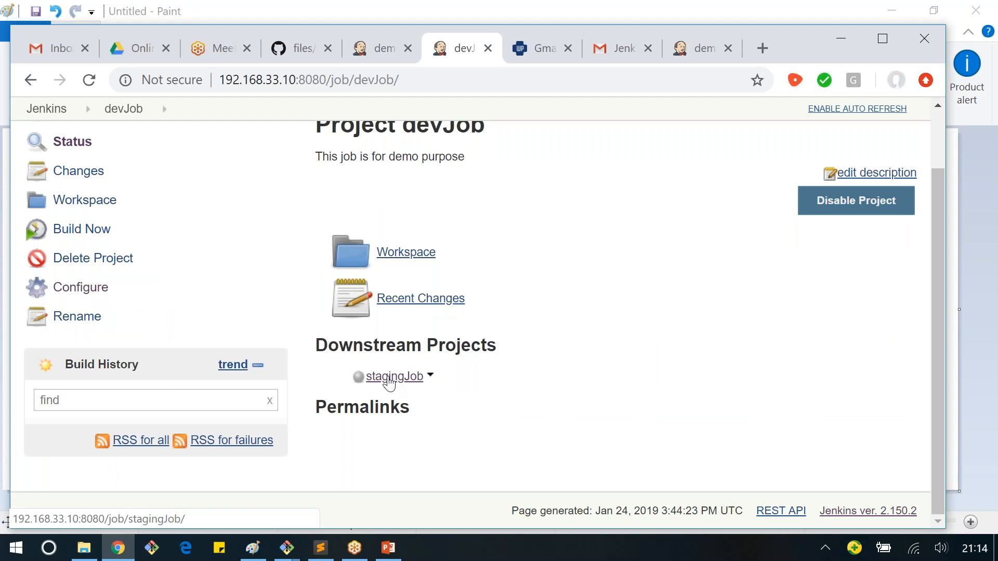
Step: Switch to Paint to view the Dev, Staging and Prod diagram, and return to devJob's project page in Jenkins
{"action": "key", "text": "alt+Tab"}
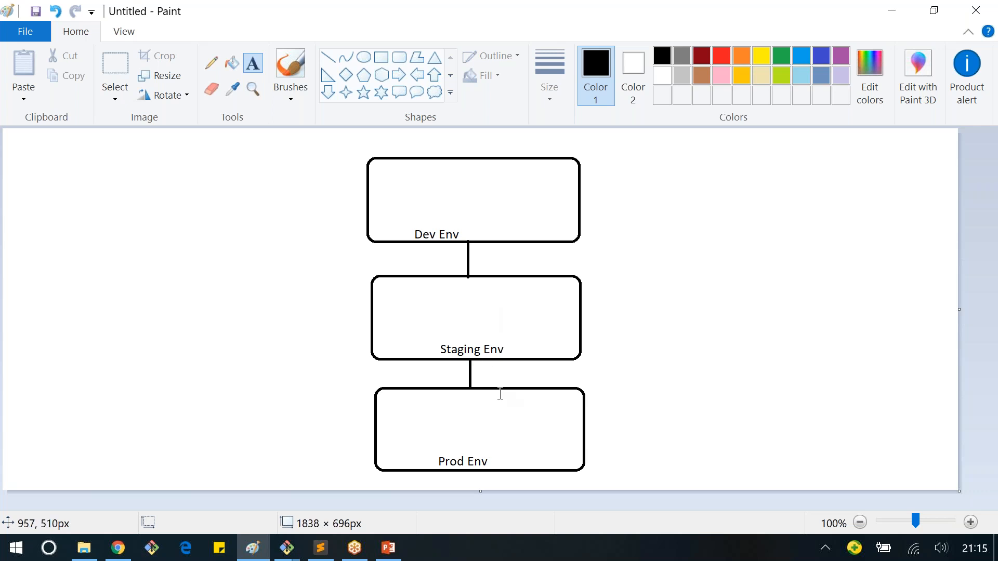
{"action": "key", "text": "alt+Tab"}
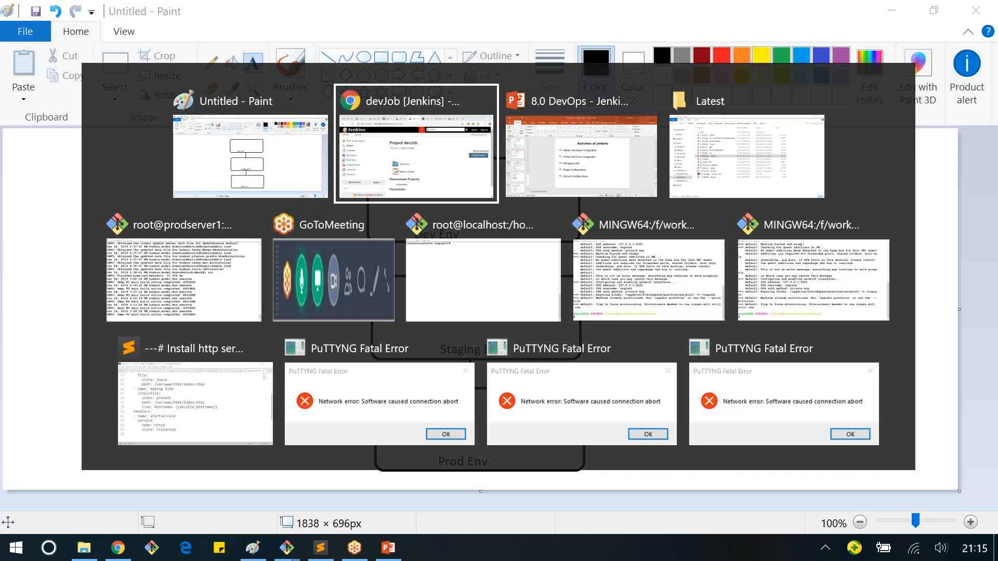
{"action": "key", "text": "alt+Tab"}
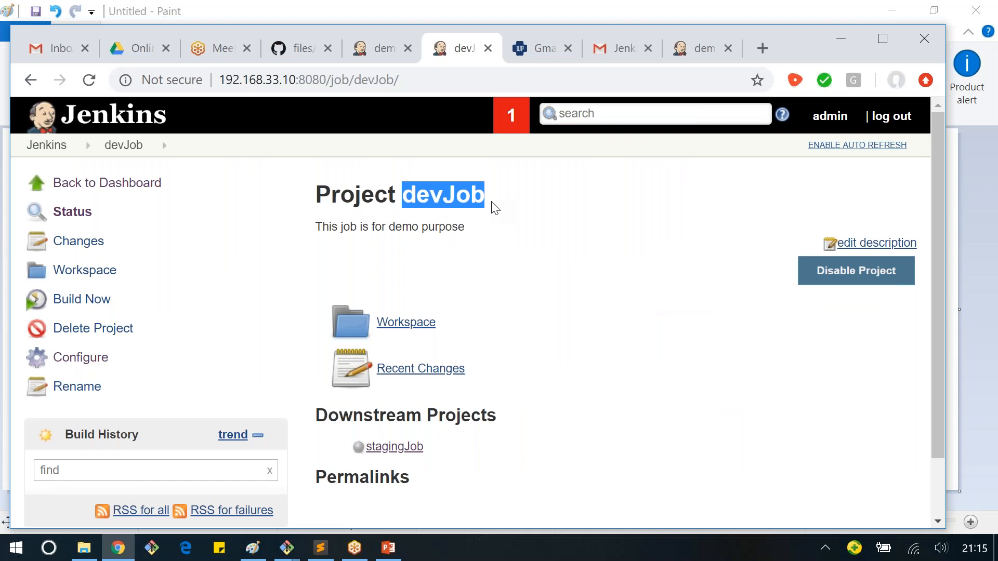
Step: Start a build of devJob, and examine its console output, including the shell commands and the downstream trigger line
{"action": "left_click", "coordinate": [73, 303]}
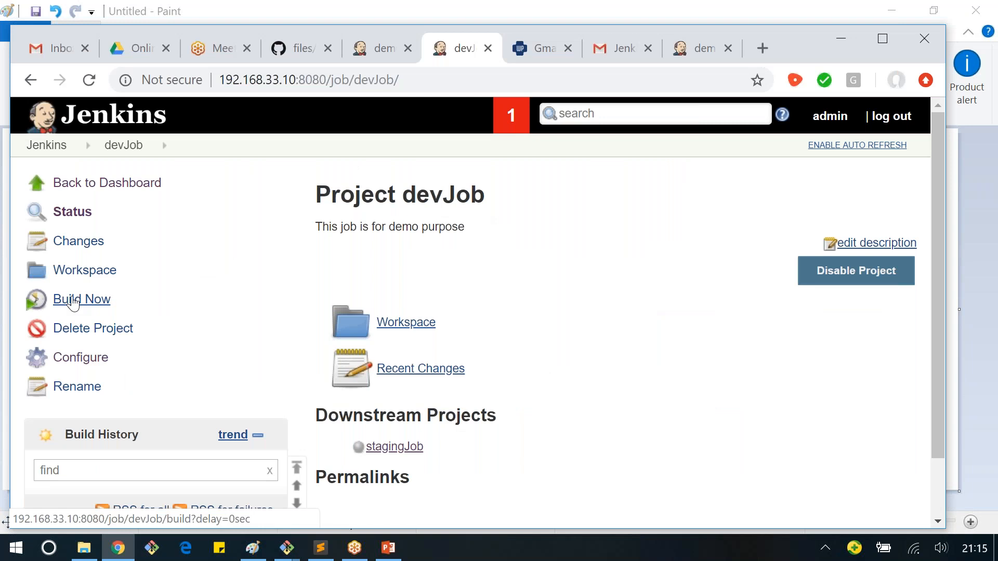
{"action": "scroll", "coordinate": [73, 303], "scroll_direction": "down", "scroll_amount": 2}
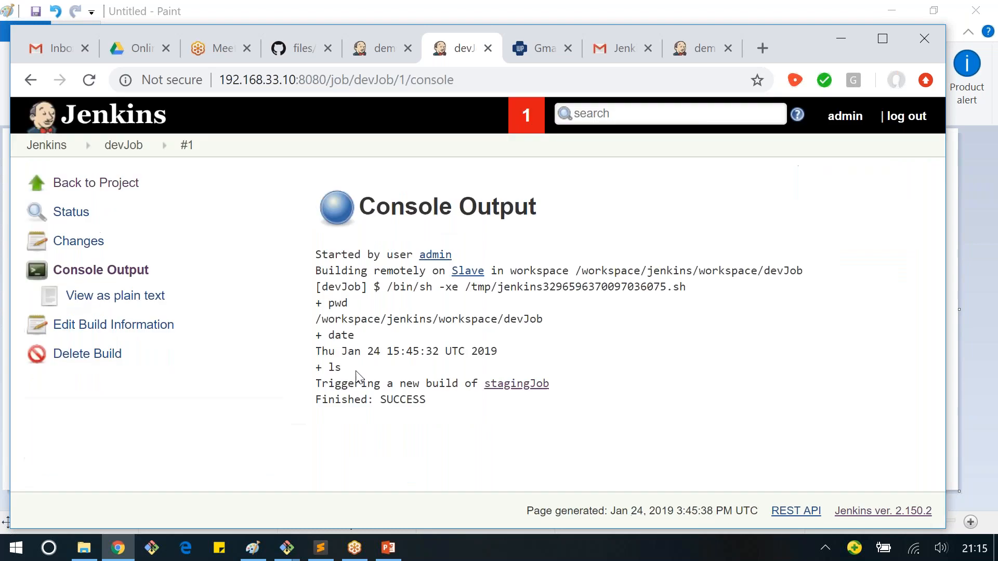
{"action": "left_click_drag", "start_coordinate": [413, 270], "coordinate": [334, 270]}
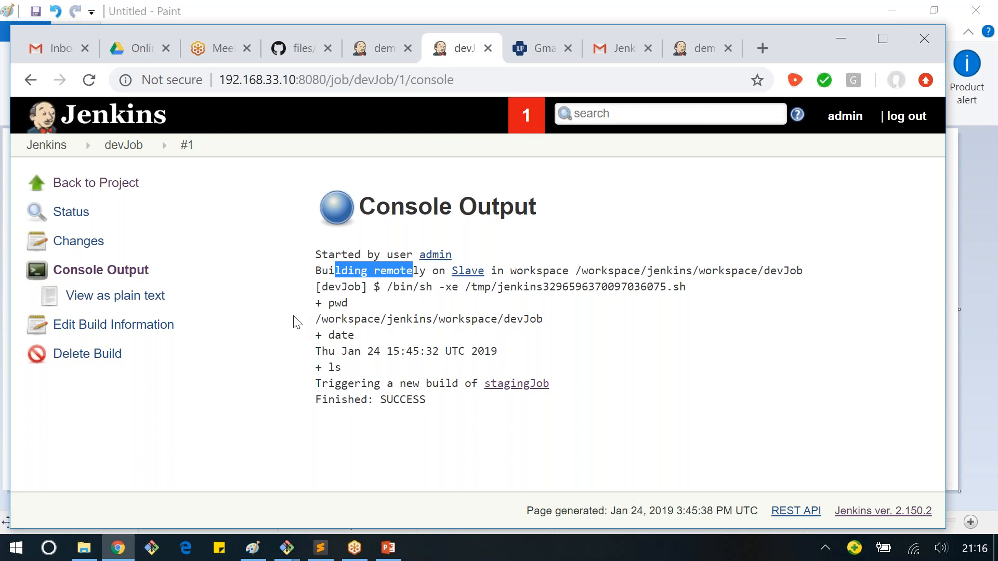
{"action": "left_click", "coordinate": [330, 304]}
{"action": "left_click_drag", "start_coordinate": [329, 305], "coordinate": [349, 307]}
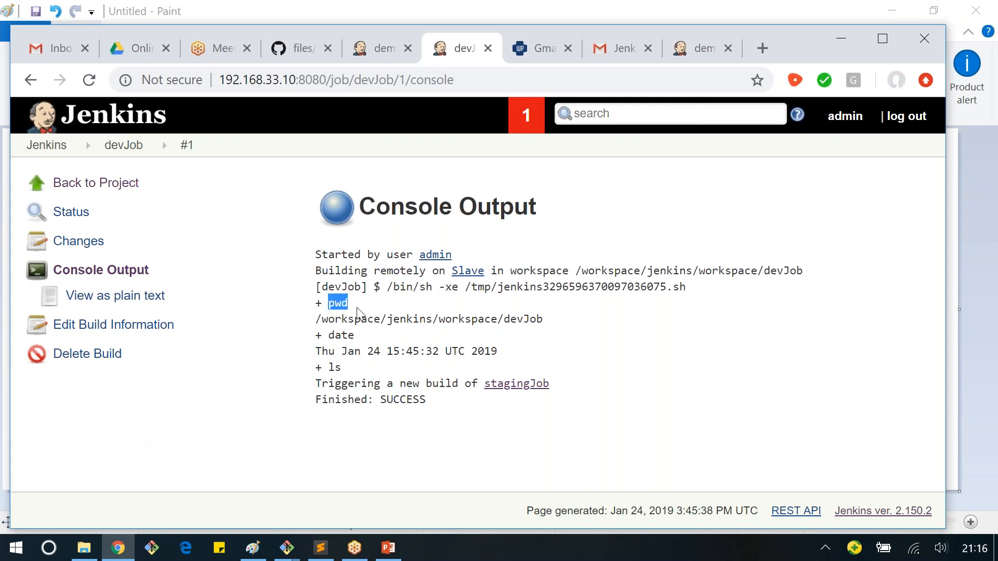
{"action": "left_click_drag", "start_coordinate": [323, 385], "coordinate": [469, 408]}
{"action": "left_click", "coordinate": [470, 408]}
Step: Open stagingJob from devJob's console output, and examine the console output of its latest build for what started it and where it ran
{"action": "left_click", "coordinate": [544, 390]}
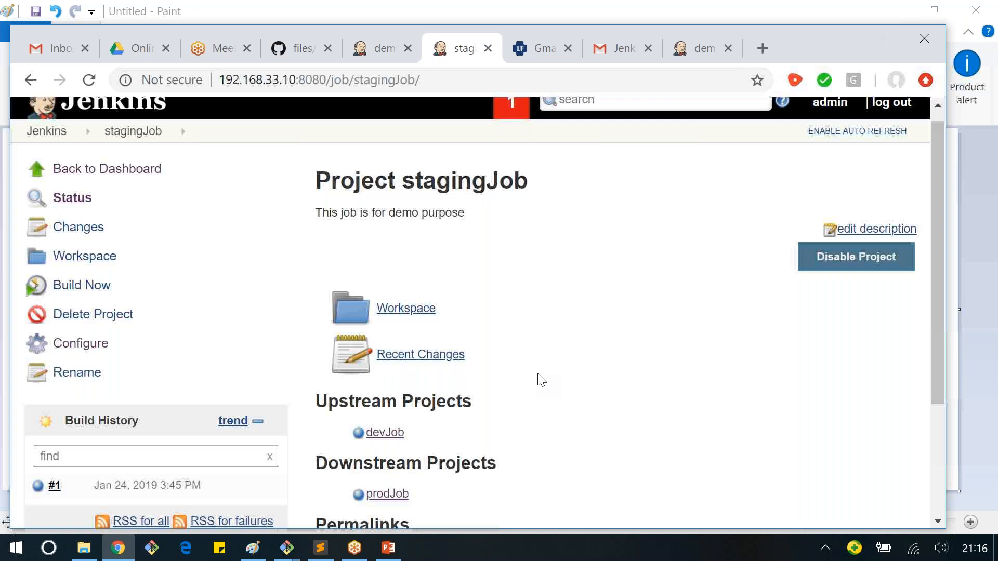
{"action": "scroll", "coordinate": [37, 412], "scroll_direction": "down", "scroll_amount": 1}
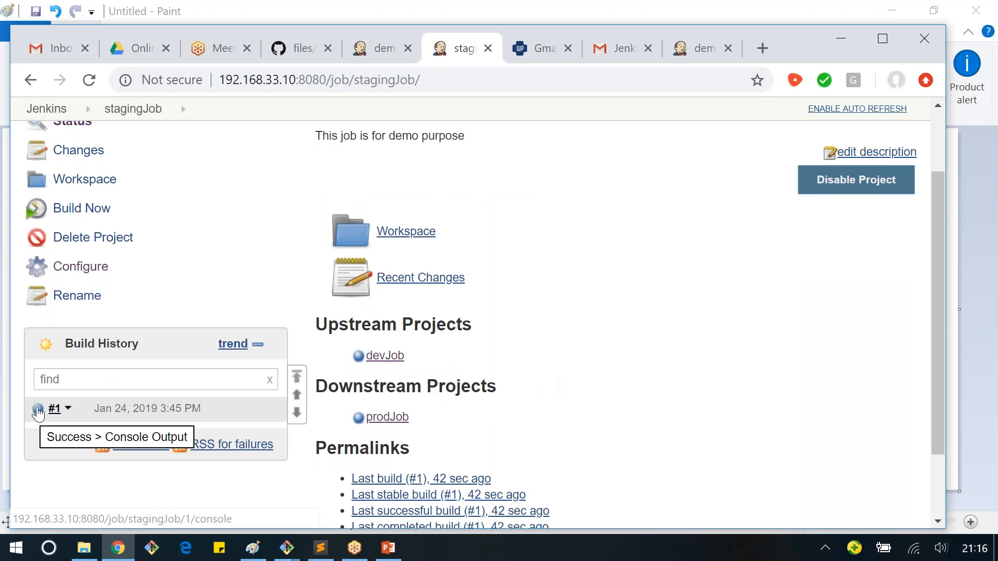
{"action": "left_click", "coordinate": [37, 411]}
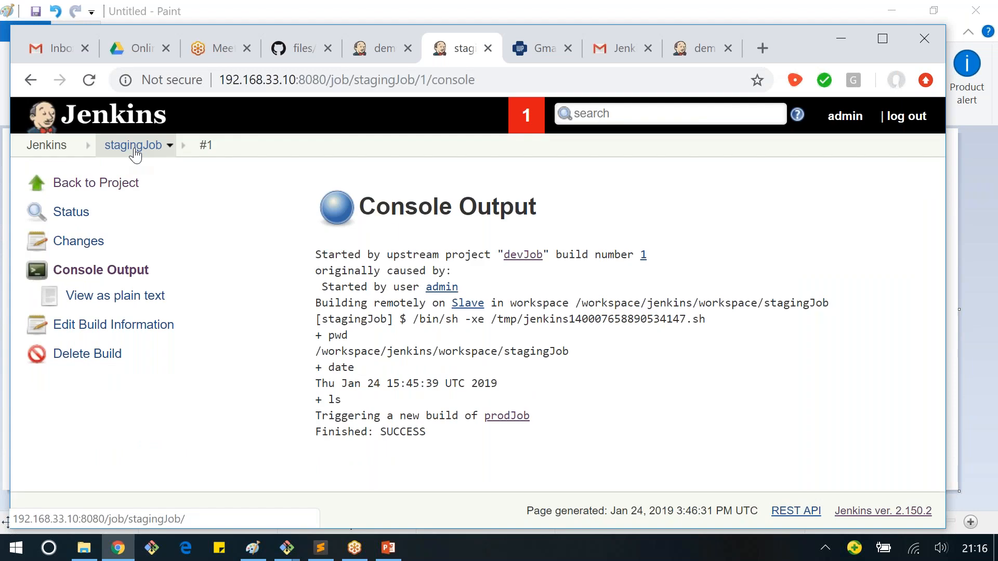
{"action": "left_click_drag", "start_coordinate": [328, 255], "coordinate": [483, 254]}
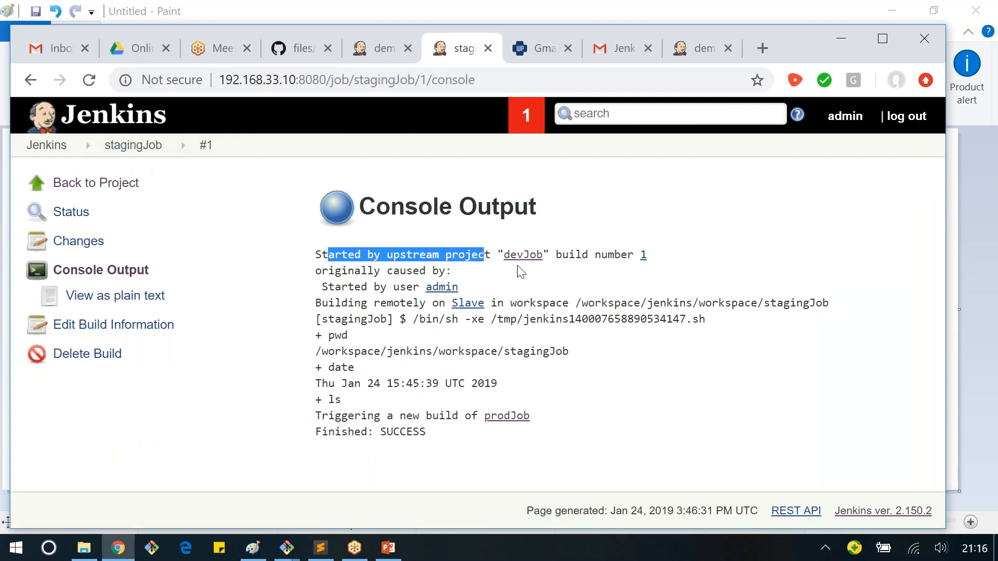
{"action": "left_click_drag", "start_coordinate": [583, 256], "coordinate": [621, 258]}
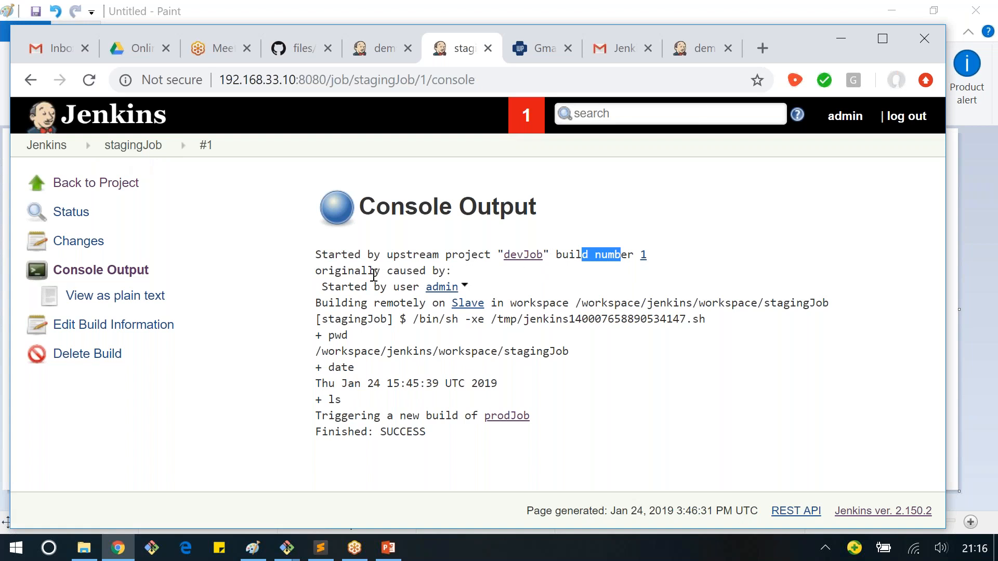
{"action": "left_click_drag", "start_coordinate": [374, 274], "coordinate": [410, 285]}
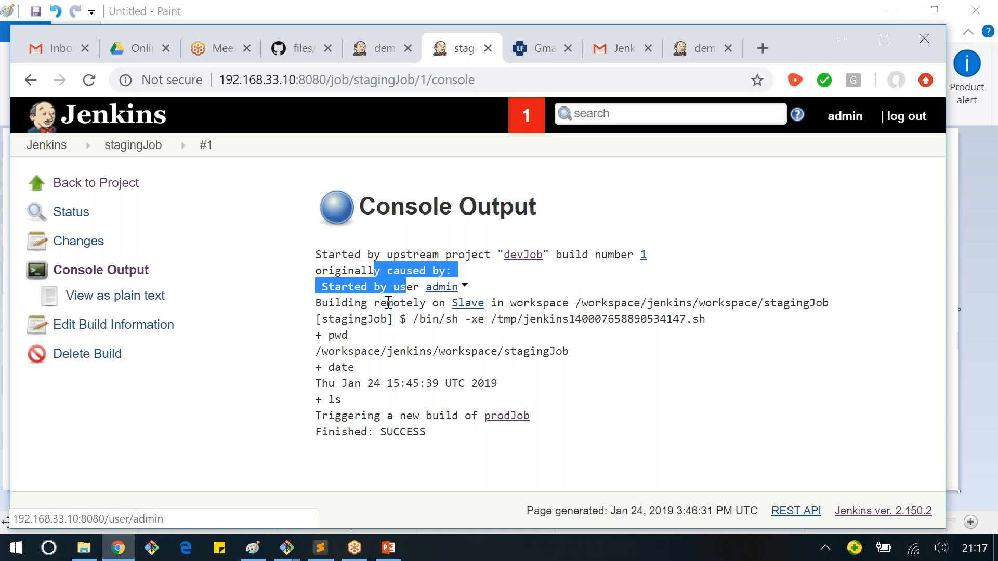
{"action": "left_click_drag", "start_coordinate": [516, 303], "coordinate": [347, 303]}
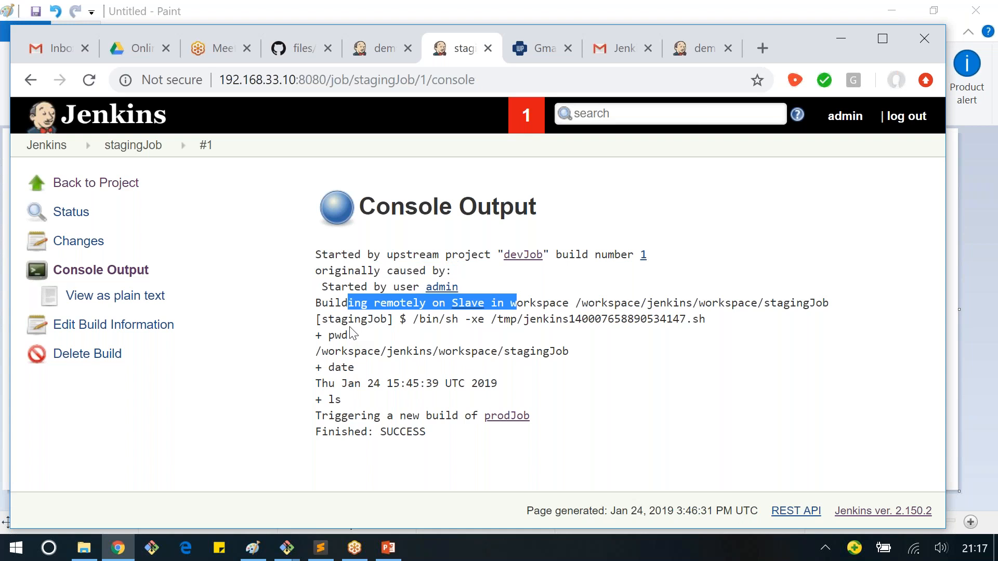
Step: Examine the shell commands and the downstream trigger line in stagingJob's console output, and open prodJob from it
{"action": "left_click_drag", "start_coordinate": [351, 328], "coordinate": [400, 403]}
{"action": "left_click", "coordinate": [534, 430]}
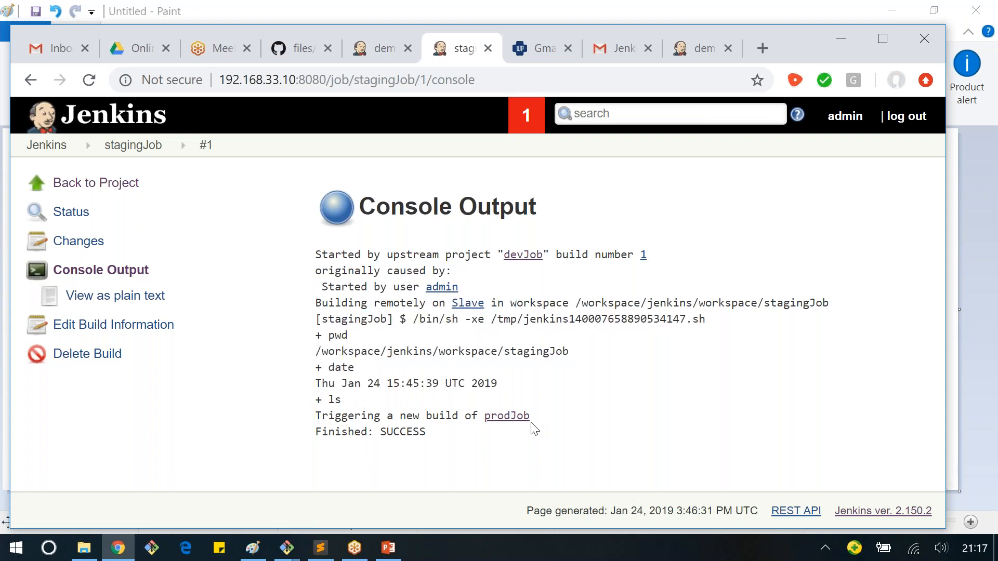
{"action": "left_click", "coordinate": [517, 420]}
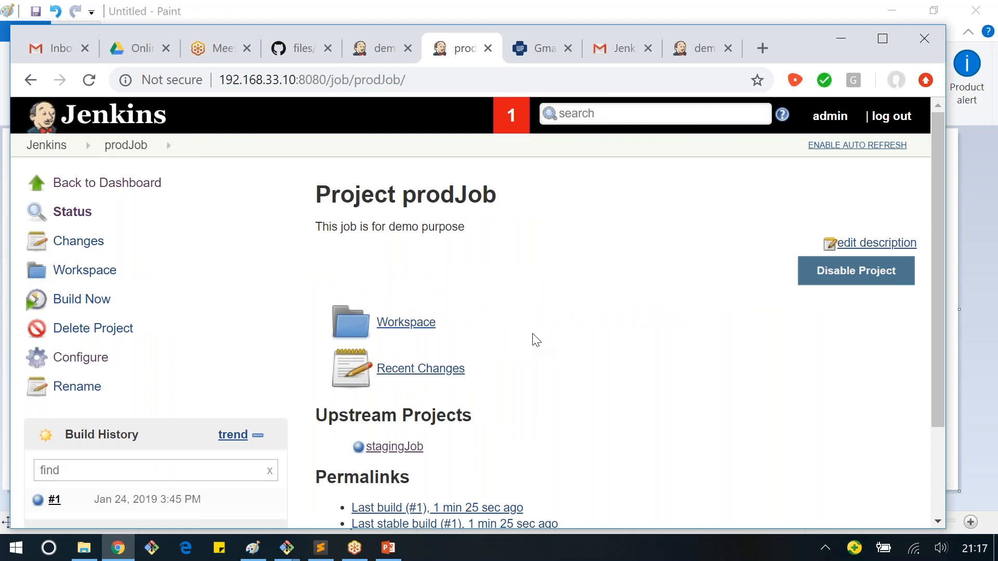
Step: Open the console output of prodJob's build #1, and examine its chain of upstream causes and its final status
{"action": "left_click", "coordinate": [40, 418]}
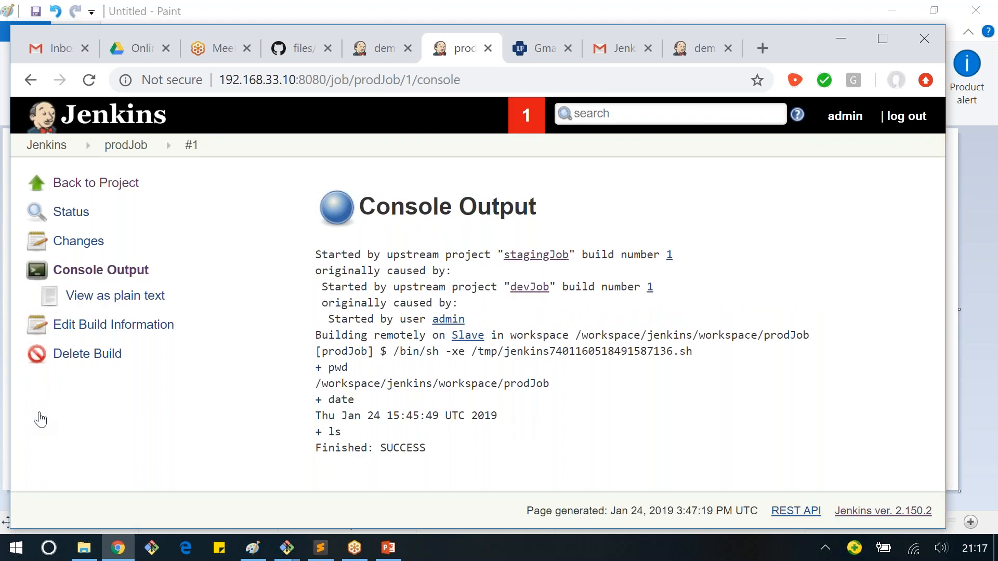
{"action": "left_click_drag", "start_coordinate": [334, 255], "coordinate": [669, 259]}
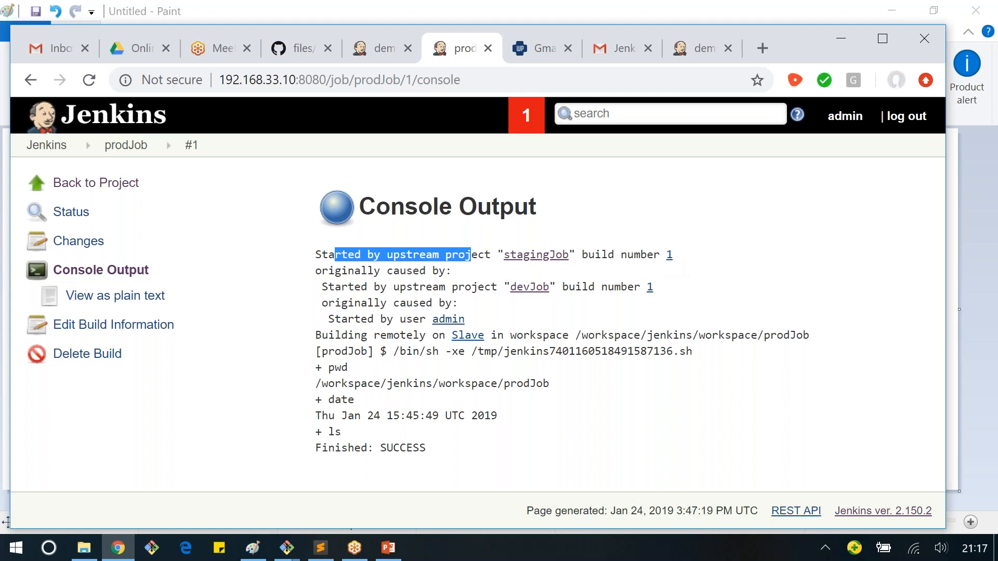
{"action": "left_click_drag", "start_coordinate": [347, 270], "coordinate": [378, 301]}
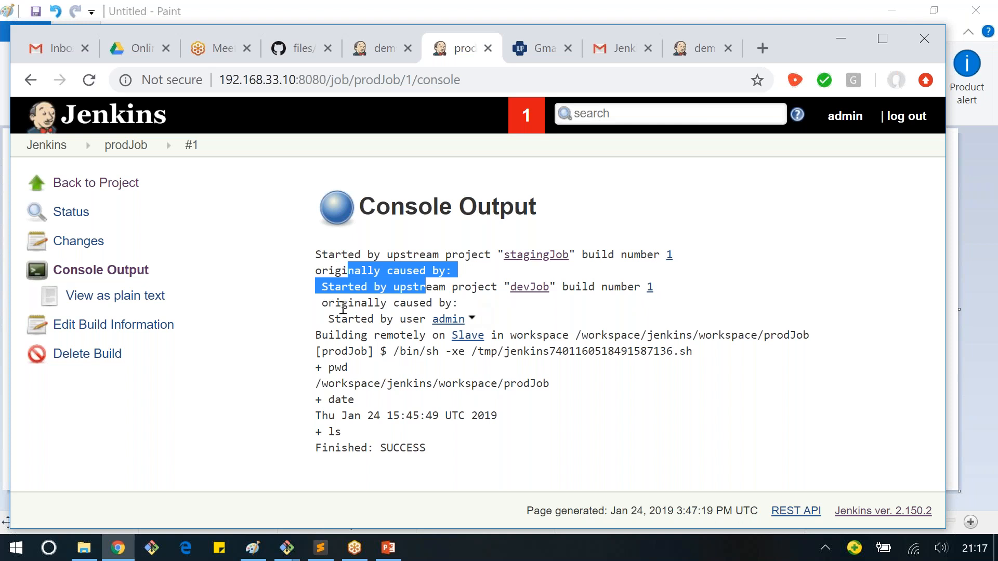
{"action": "left_click_drag", "start_coordinate": [343, 307], "coordinate": [448, 330]}
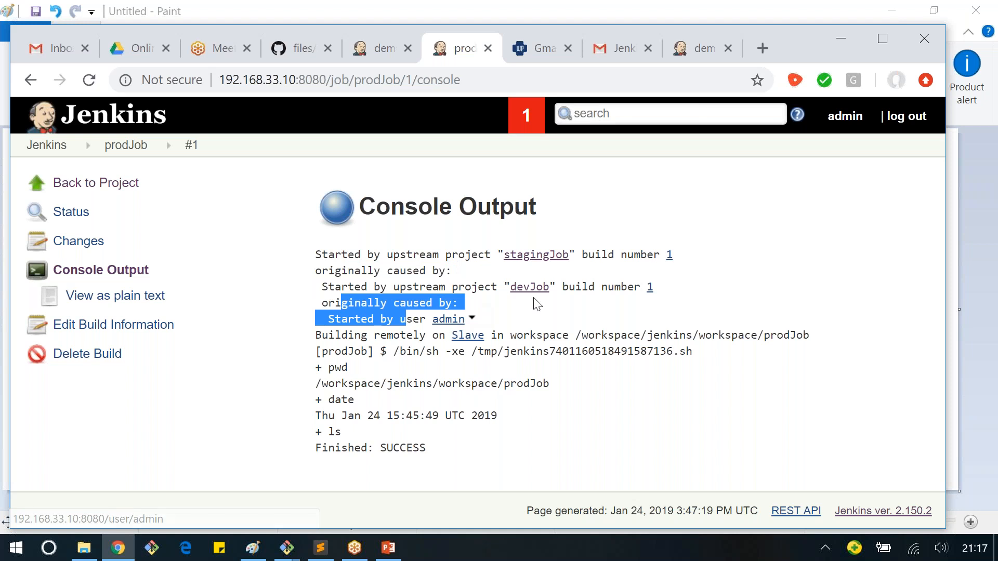
{"action": "left_click_drag", "start_coordinate": [380, 448], "coordinate": [450, 435]}
{"action": "left_click", "coordinate": [449, 435]}
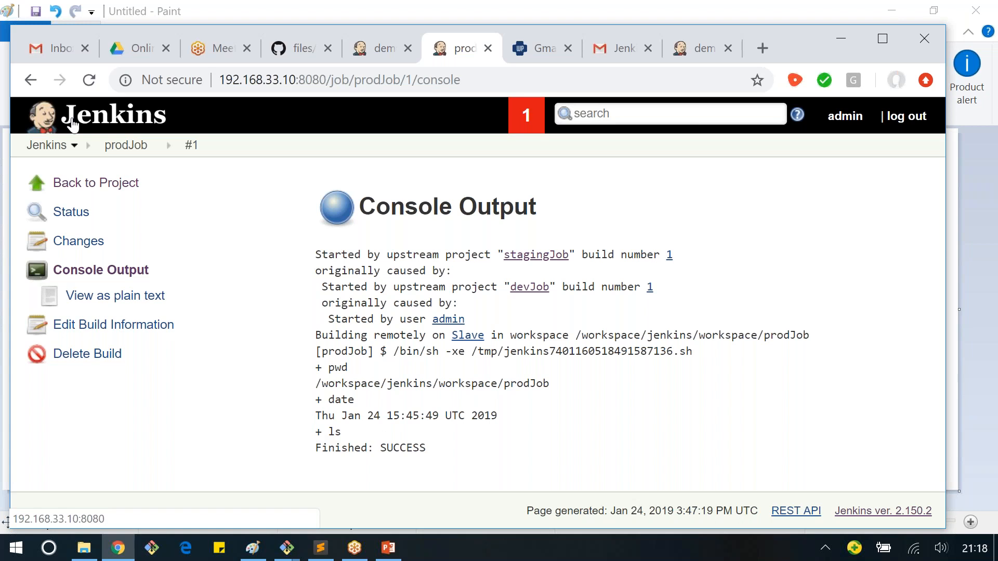
Step: Return to the Jenkins dashboard, view the demo project page, and check the build executor status of master and Slave on the dashboard
{"action": "left_click", "coordinate": [73, 124]}
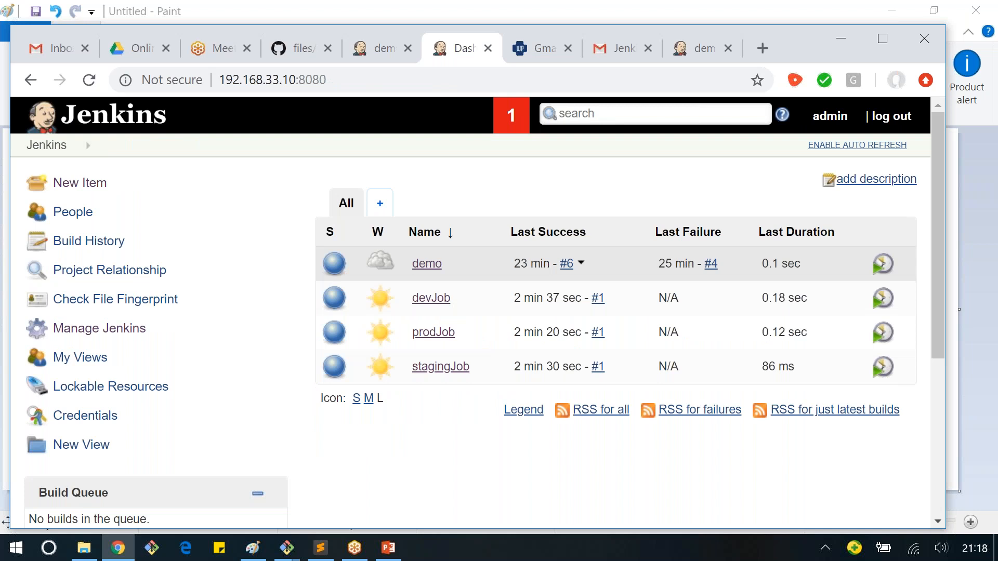
{"action": "left_click", "coordinate": [426, 263]}
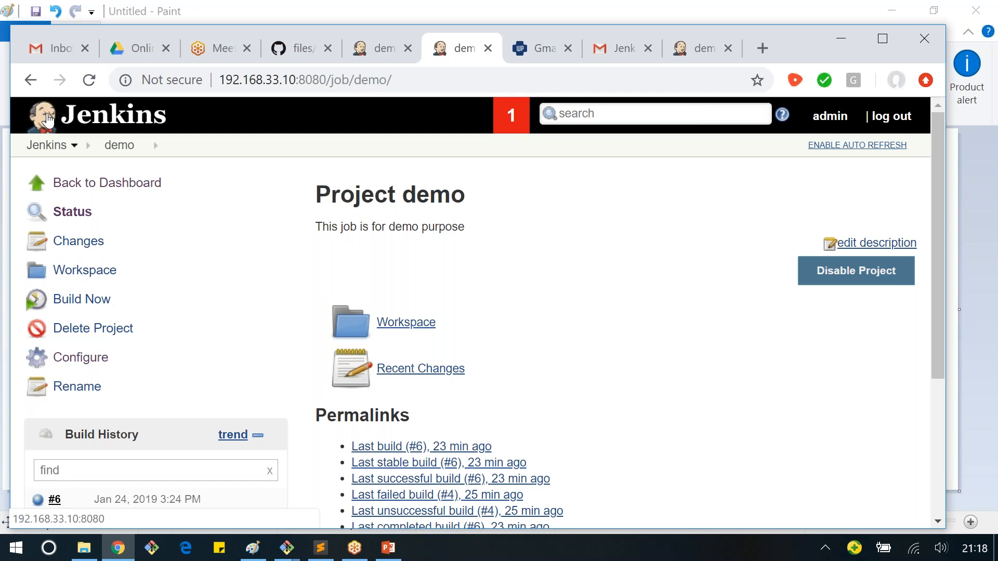
{"action": "left_click", "coordinate": [48, 120]}
{"action": "scroll", "coordinate": [466, 464], "scroll_direction": "down", "scroll_amount": 5}
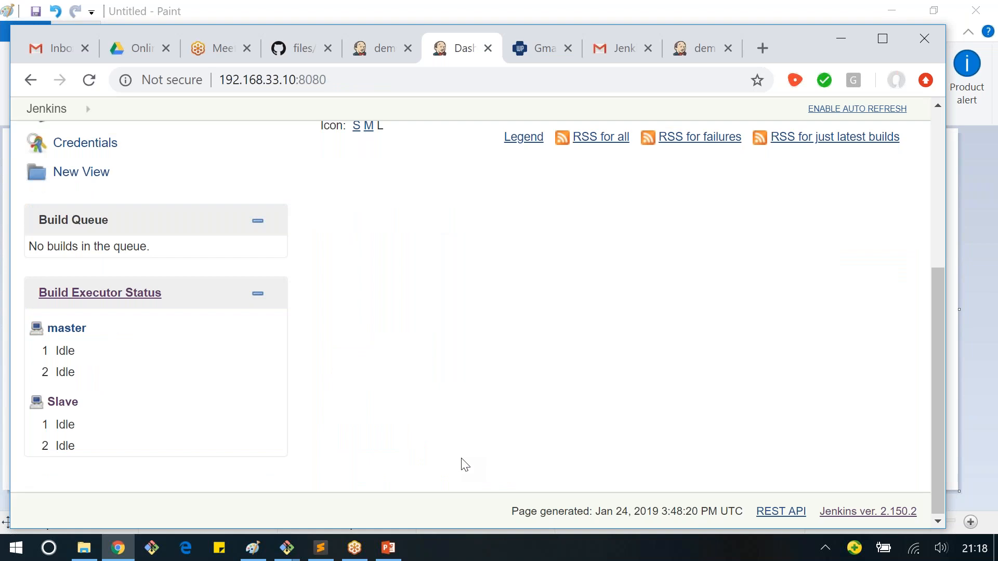
{"action": "scroll", "coordinate": [465, 464], "scroll_direction": "up", "scroll_amount": 5}
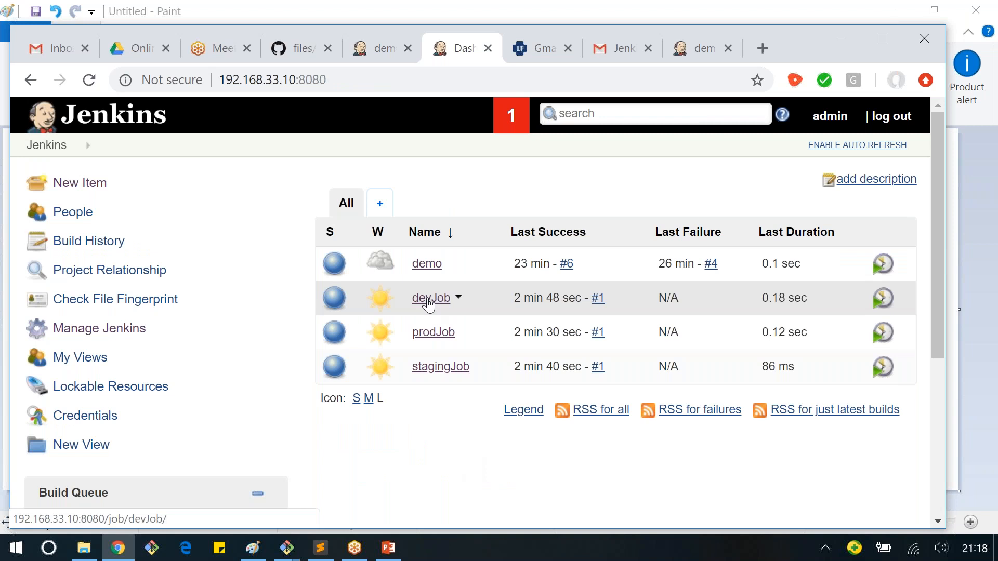
{"action": "scroll", "coordinate": [424, 322], "scroll_direction": "down", "scroll_amount": 5}
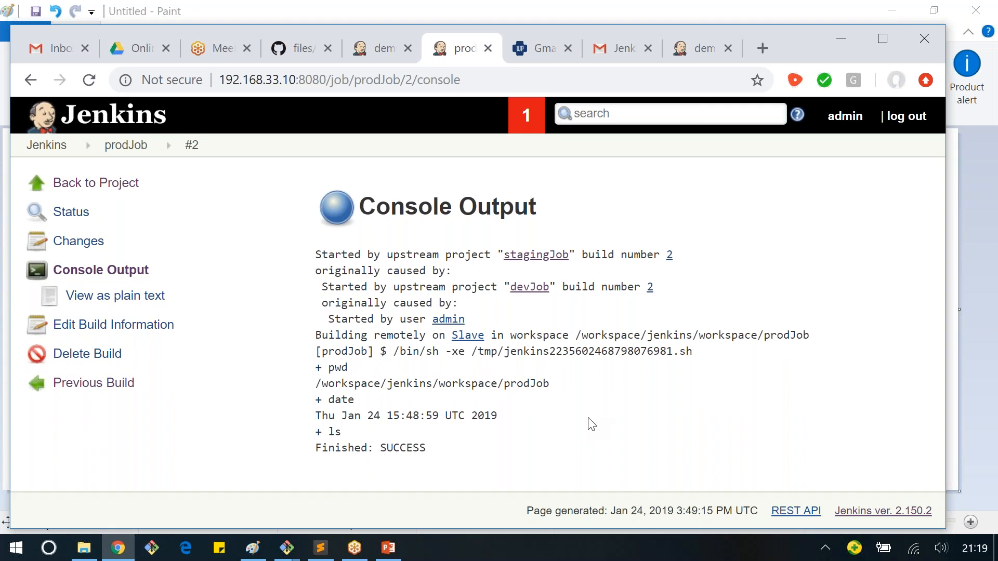
Step: Leave prodJob's build #2 console output, and check the upstream project, build history and permalinks on prodJob's project page
{"action": "left_click", "coordinate": [126, 145]}
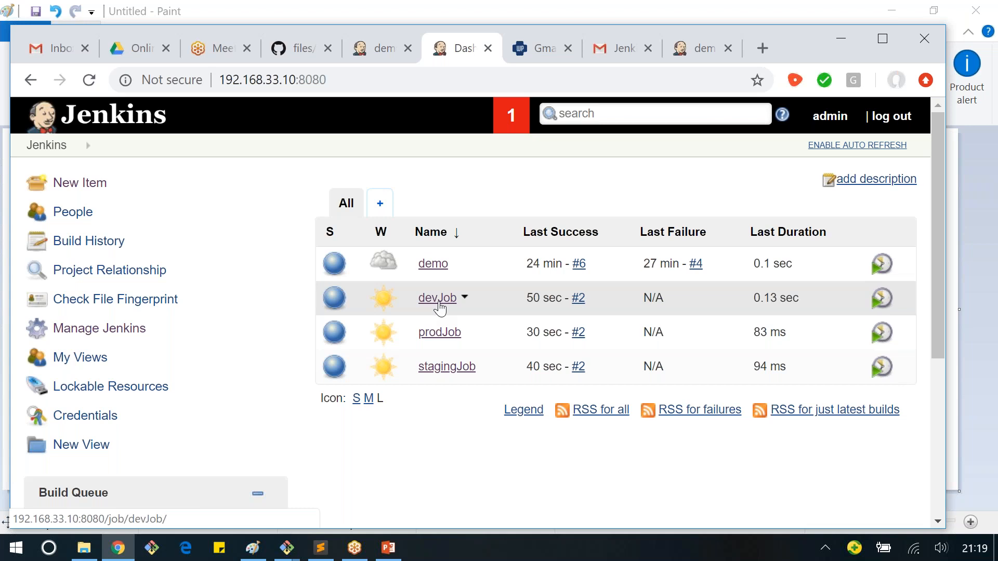
{"action": "left_click", "coordinate": [440, 332]}
{"action": "scroll", "coordinate": [440, 332], "scroll_direction": "down", "scroll_amount": 1}
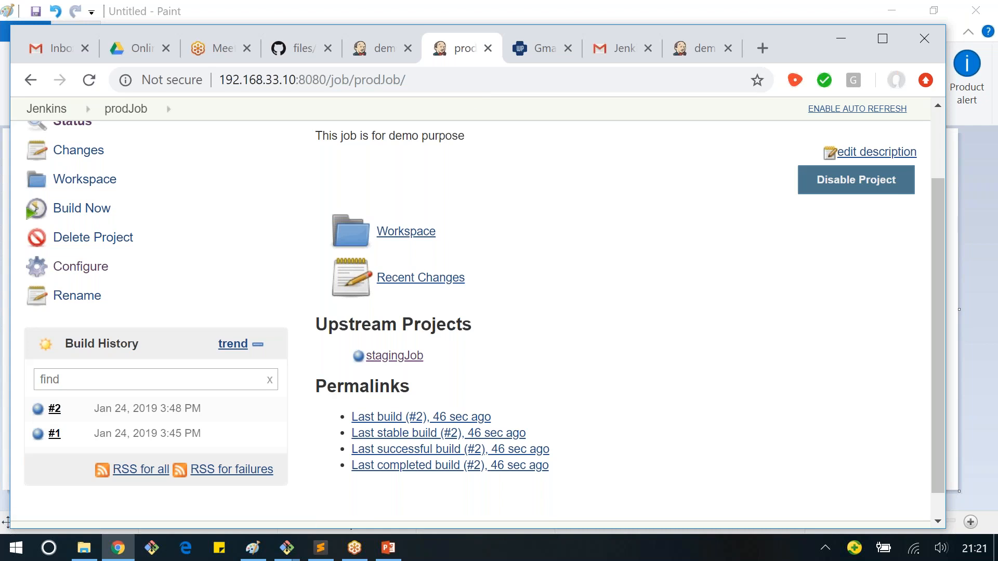
Step: Search the web in a new tab for "build pipeline plugin in jenkins" and open the Jenkins Wiki's Build Pipeline Plugin page in a maximized window
{"action": "key", "text": "ctrl+t"}
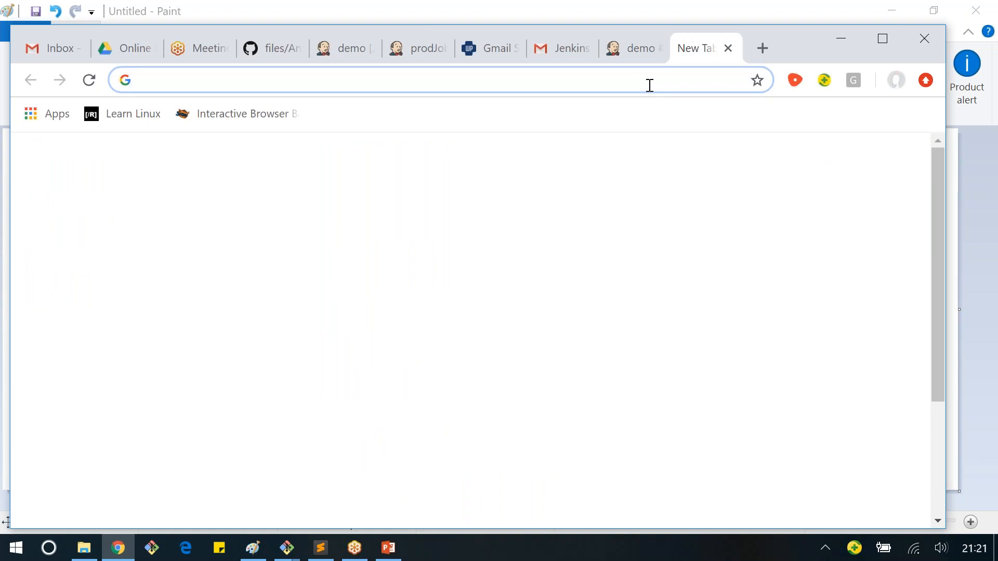
{"action": "type", "text": "build pipeline"}
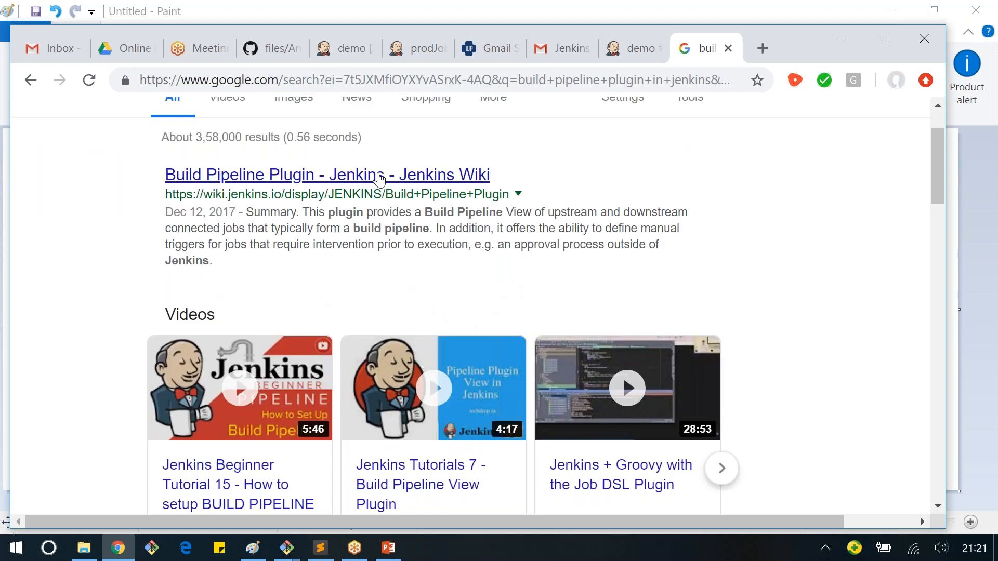
{"action": "left_click", "coordinate": [379, 177]}
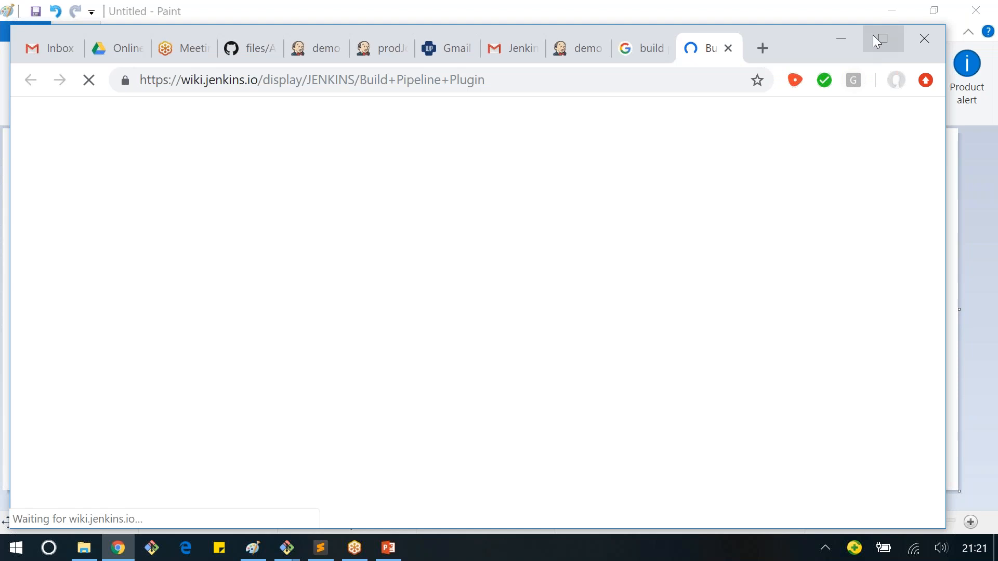
{"action": "left_click", "coordinate": [879, 40]}
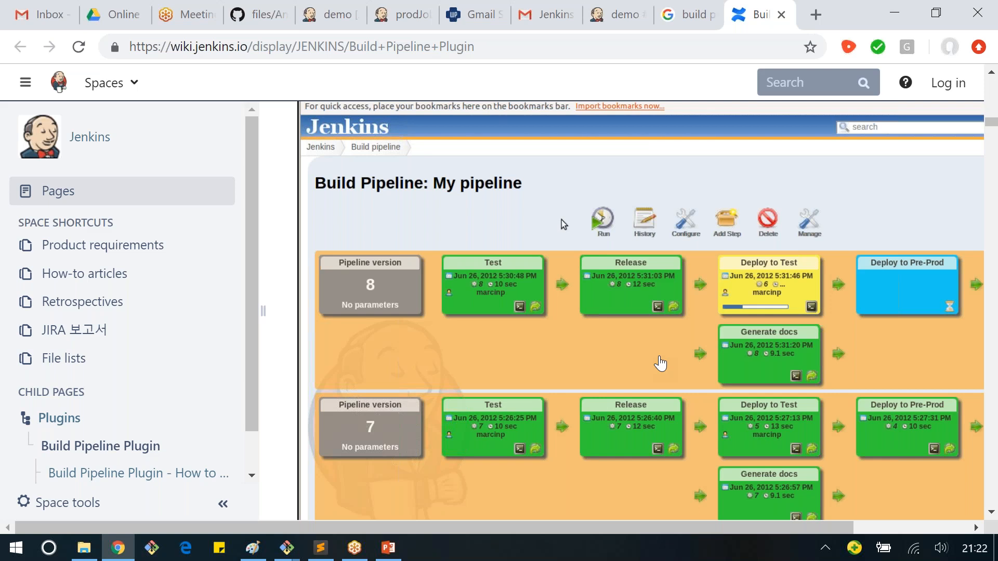
Step: Examine the Build Pipeline Plugin page's pipeline view screenshot, description of job chains, and summary
{"action": "scroll", "coordinate": [660, 364], "scroll_direction": "up", "scroll_amount": 3}
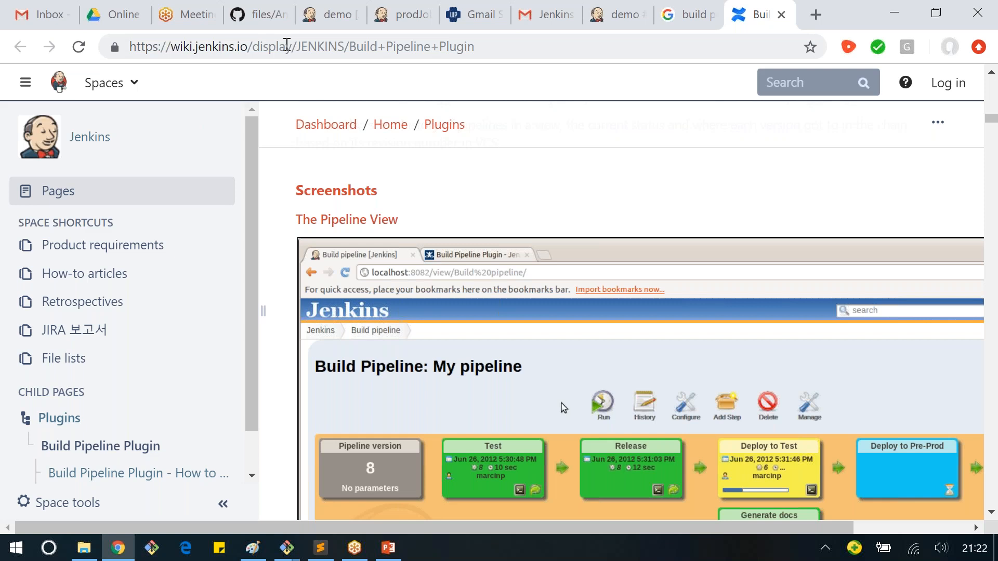
{"action": "scroll", "coordinate": [607, 389], "scroll_direction": "up", "scroll_amount": 3}
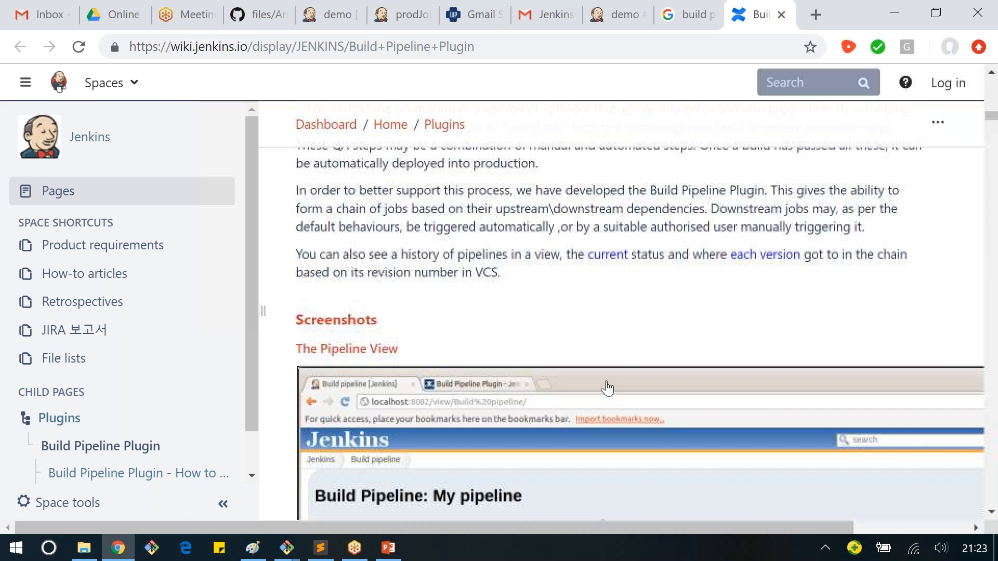
{"action": "scroll", "coordinate": [547, 435], "scroll_direction": "up", "scroll_amount": 10}
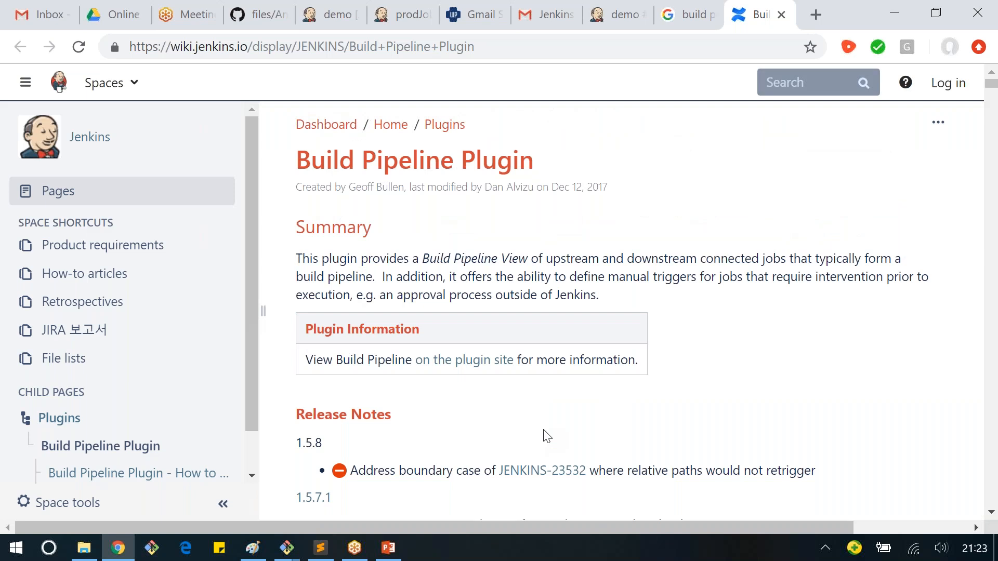
Step: View the demo project page in Jenkins, and check the Gmail inbox for the Jenkins build notification e-mails
{"action": "key", "text": "ctrl+5"}
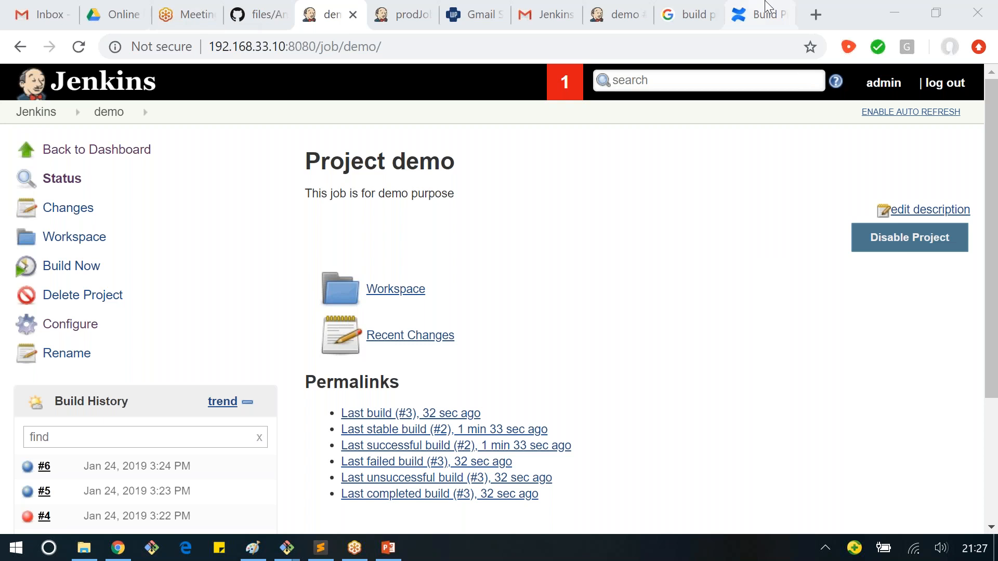
{"action": "left_click", "coordinate": [537, 15]}
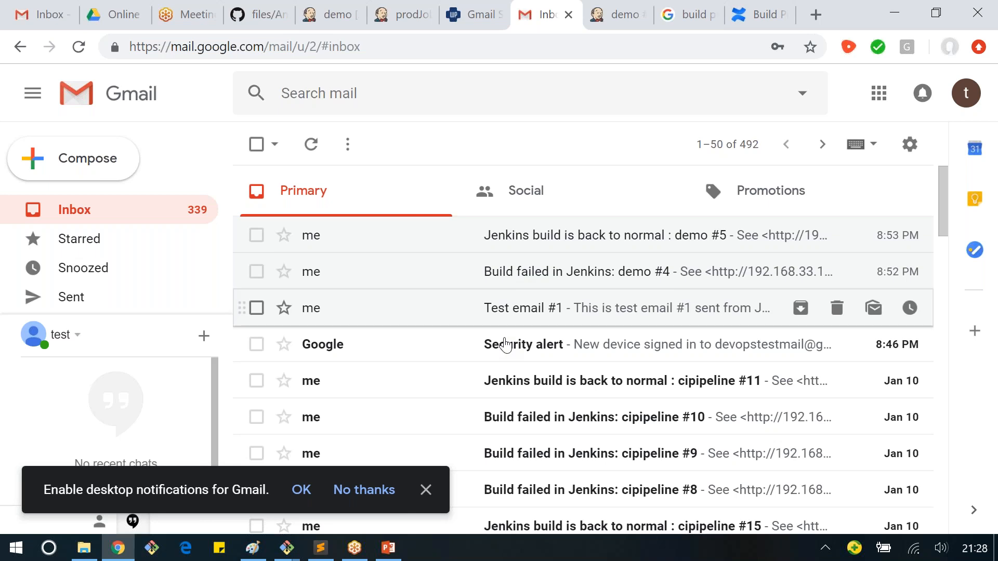
Step: Switch to Paint to view the Dev, Staging and Prod environment diagram, and return to the Jenkins dashboard in Chrome
{"action": "left_click", "coordinate": [253, 548]}
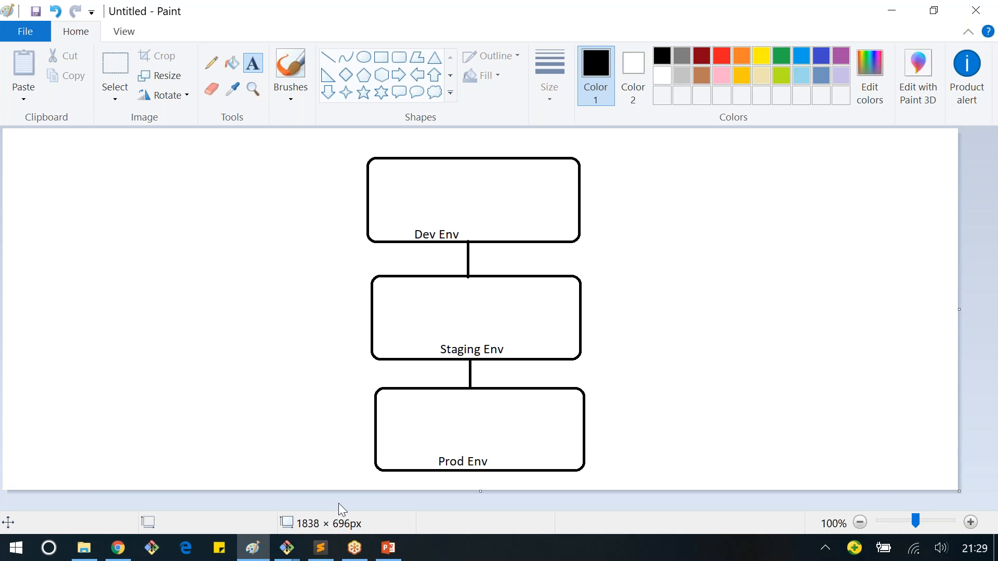
{"action": "left_click", "coordinate": [116, 552]}
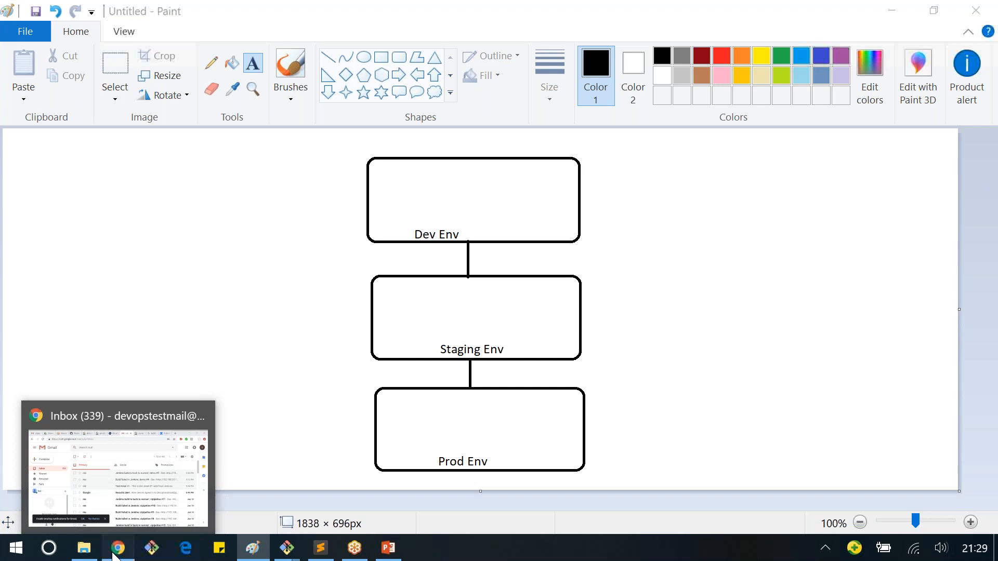
{"action": "left_click", "coordinate": [116, 550]}
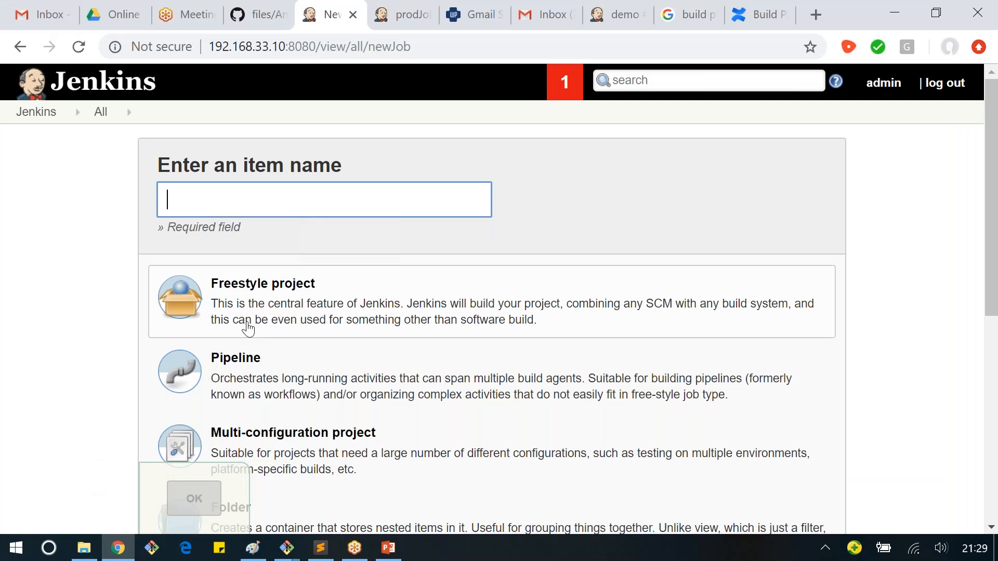
{"action": "left_click", "coordinate": [58, 91]}
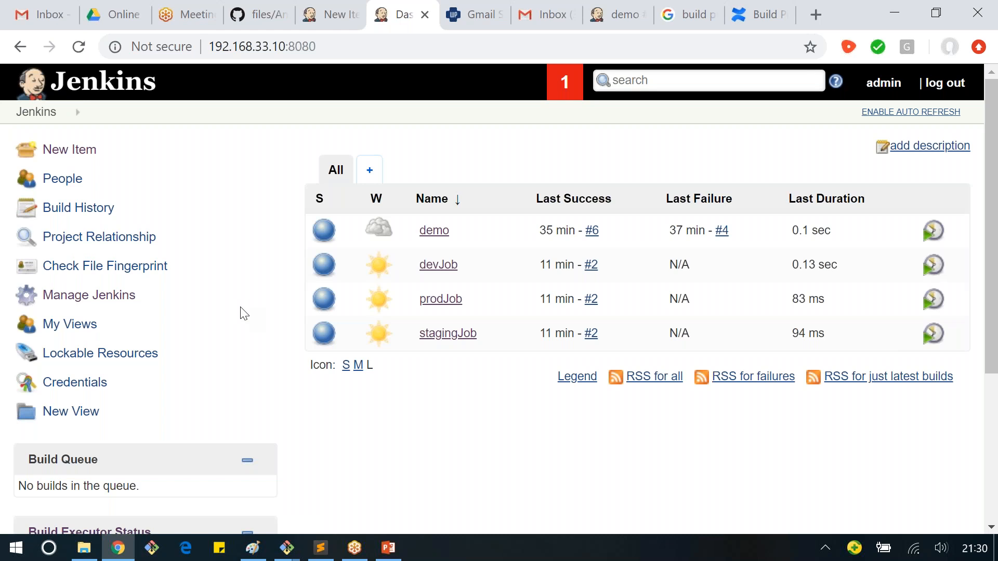
Step: Switch to PowerPoint to view the "Activities of Jenkins" slide in the 8.0 DevOps - Jenkins.pptx presentation
{"action": "mouse_move", "coordinate": [357, 548]}
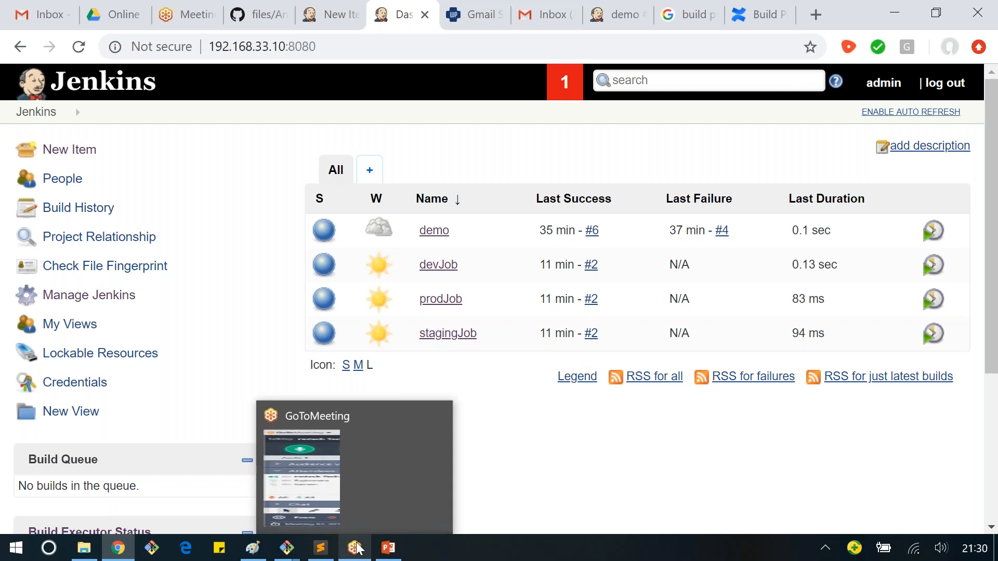
{"action": "mouse_move", "coordinate": [328, 550]}
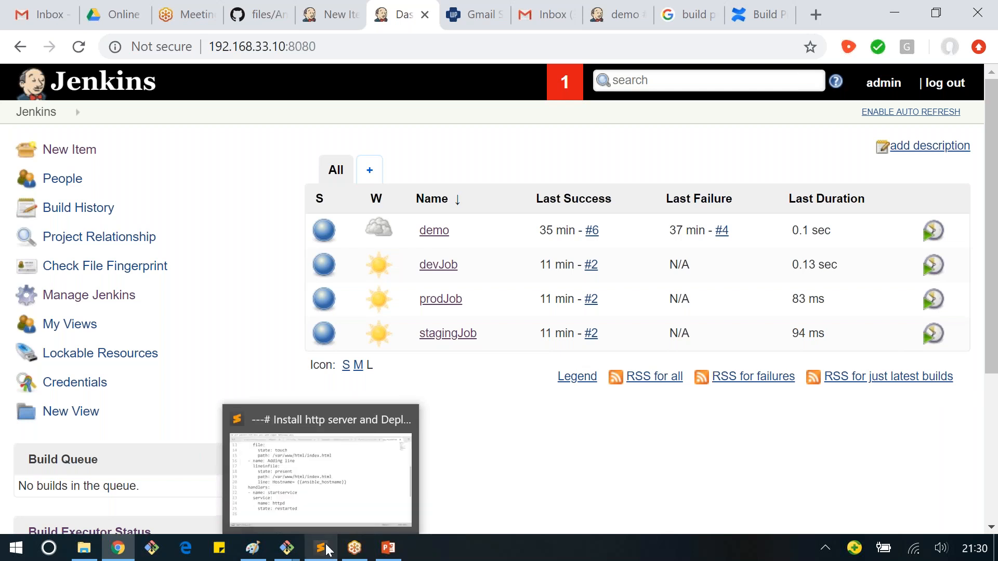
{"action": "left_click", "coordinate": [388, 548]}
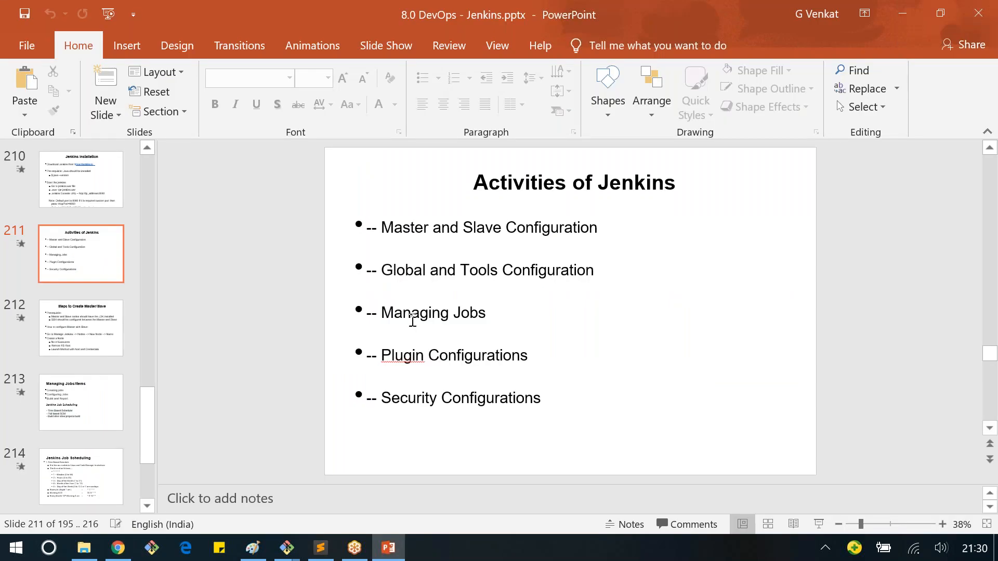